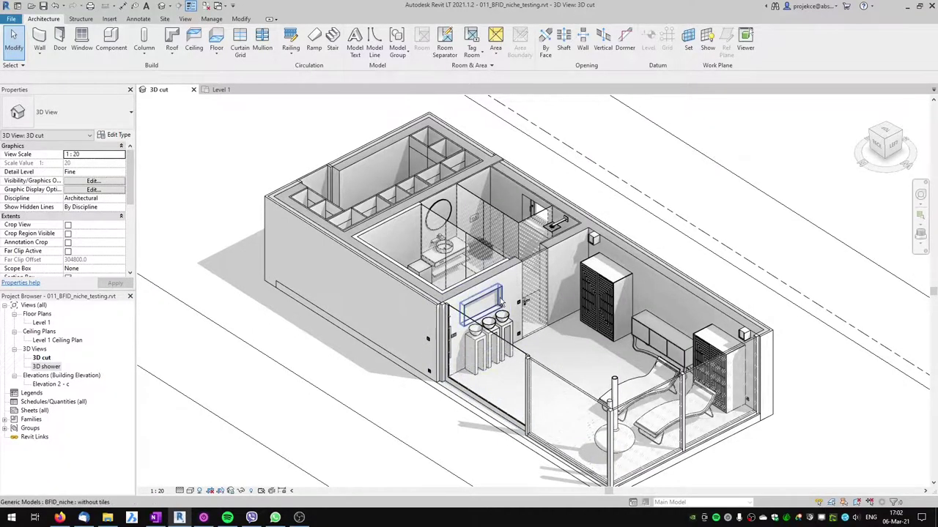
- Set the niche above the three basins to depth 50, width 600 and elevation from level 1400
{"action": "scroll", "coordinate": [501, 301], "scroll_direction": "up", "scroll_amount": 3}
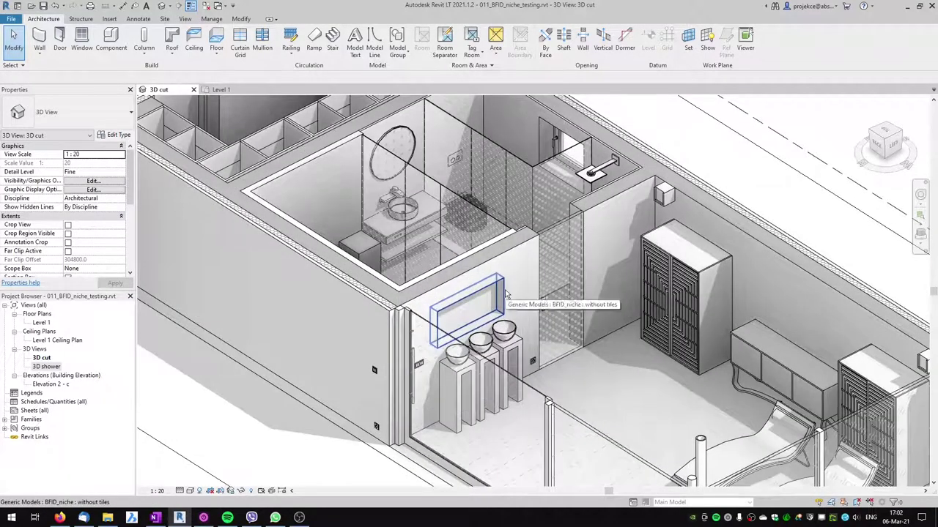
{"action": "middle_click_drag", "start_coordinate": [505, 294], "coordinate": [385, 267], "text": "shift"}
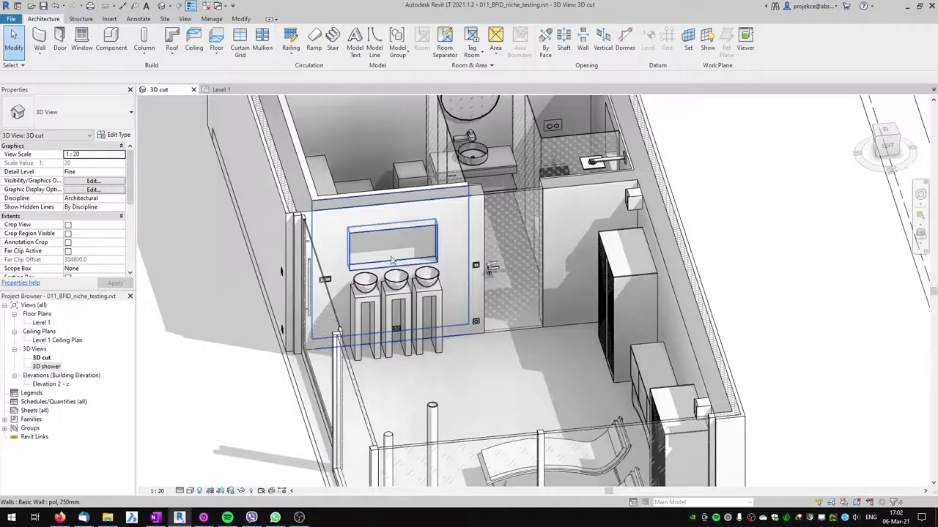
{"action": "left_click", "coordinate": [392, 257]}
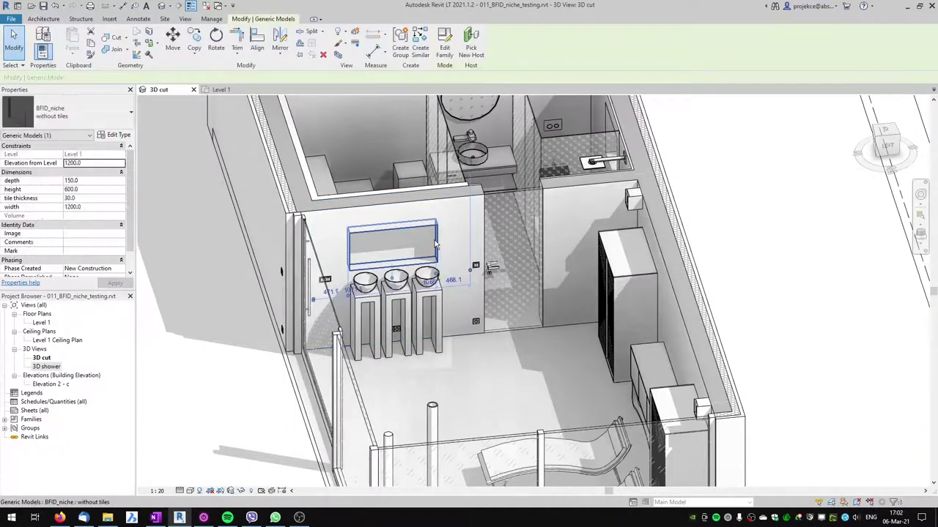
{"action": "left_click", "coordinate": [103, 180]}
{"action": "type", "text": "50"}
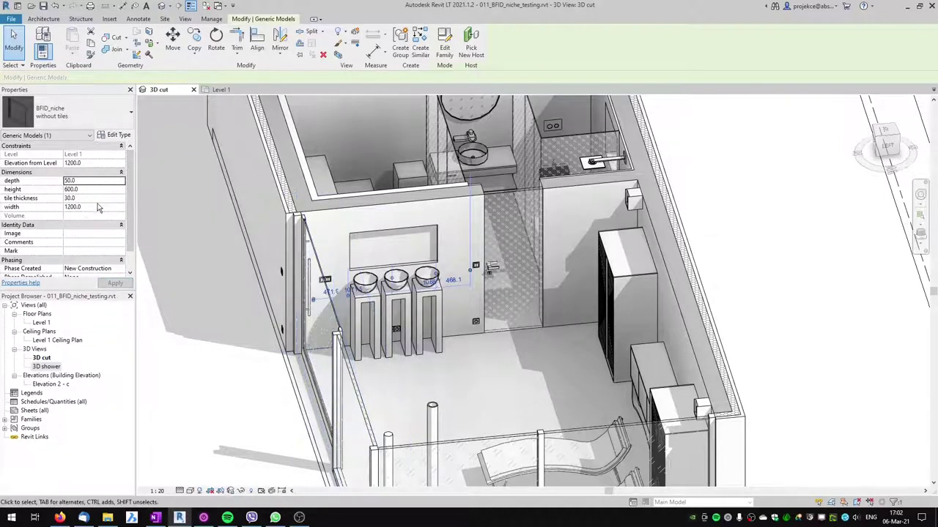
{"action": "left_click", "coordinate": [99, 209]}
{"action": "type", "text": "600.0"}
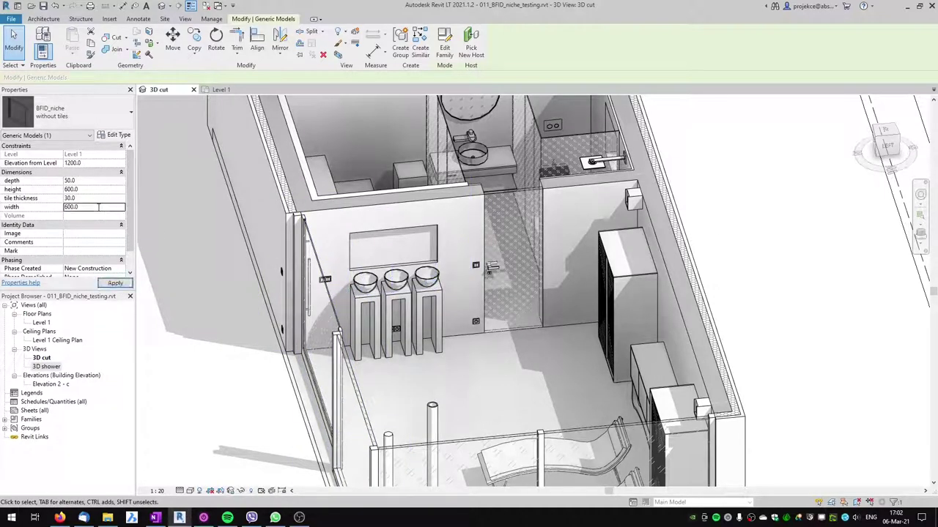
{"action": "left_click", "coordinate": [102, 163]}
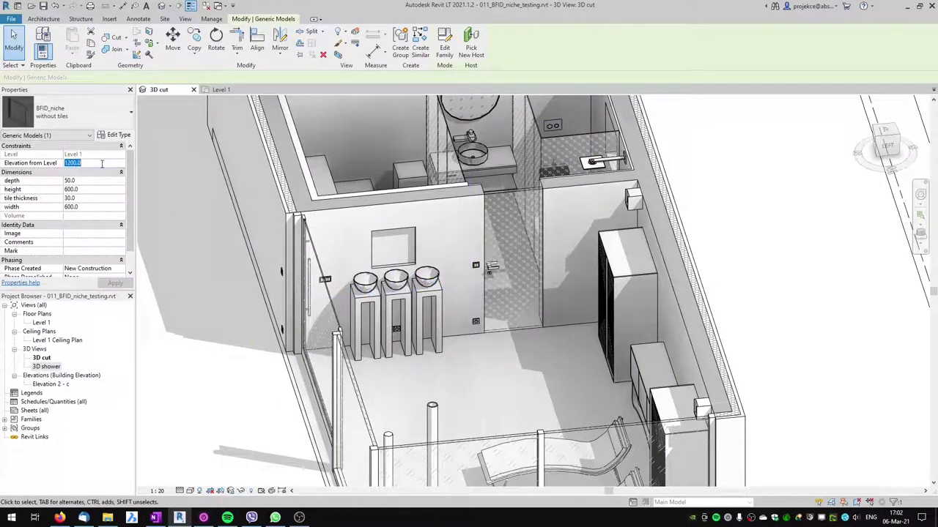
{"action": "type", "text": "1400"}
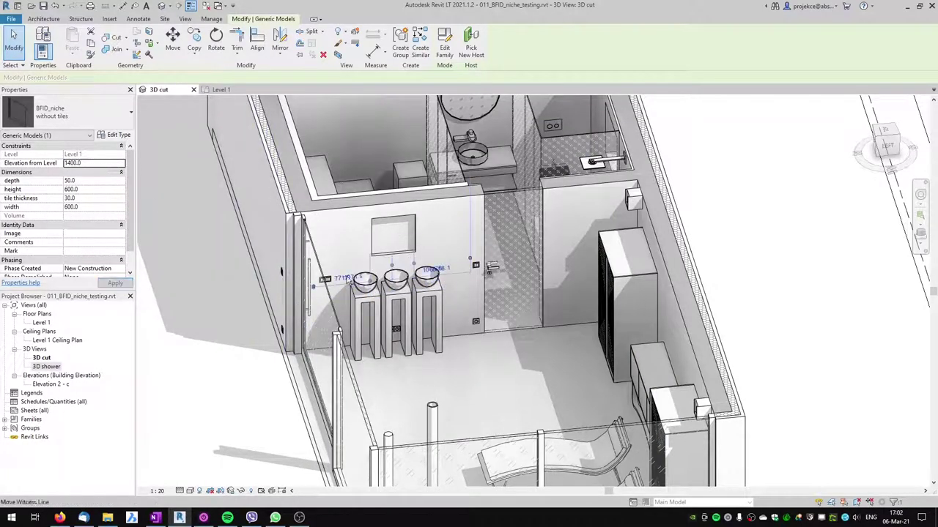
- Examine the shower niche in the 3D cut view and in the Level 1 floor plan
{"action": "middle_click_drag", "start_coordinate": [381, 232], "coordinate": [483, 224], "text": "shift"}
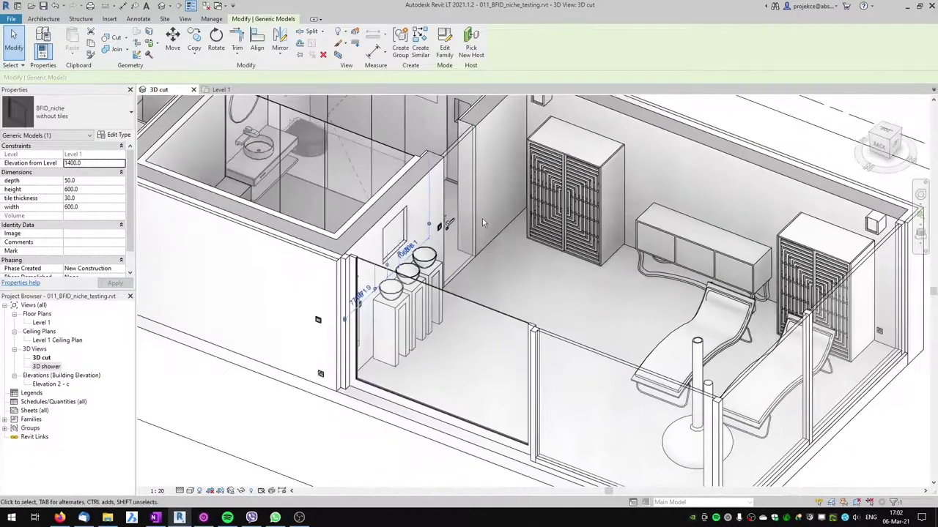
{"action": "scroll", "coordinate": [484, 223], "scroll_direction": "down", "scroll_amount": 3}
{"action": "scroll", "coordinate": [497, 237], "scroll_direction": "up", "scroll_amount": 6}
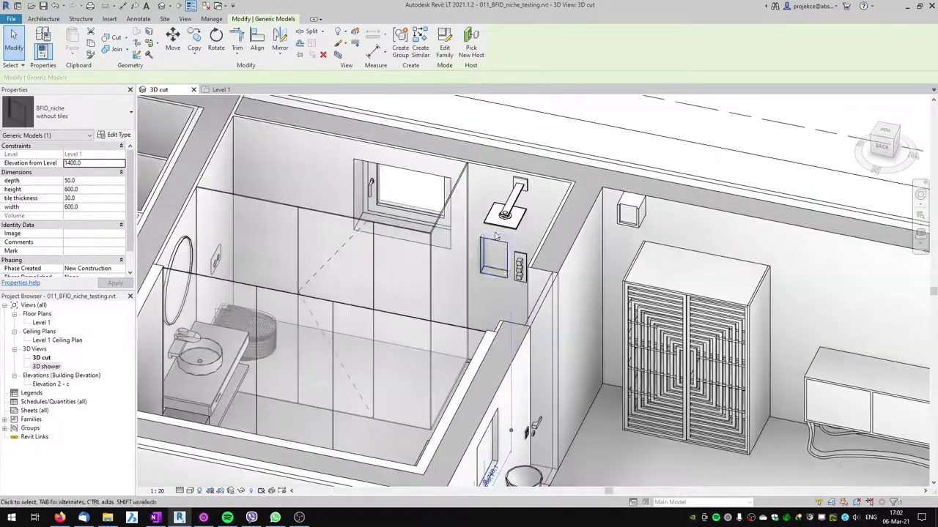
{"action": "scroll", "coordinate": [497, 236], "scroll_direction": "down", "scroll_amount": 3}
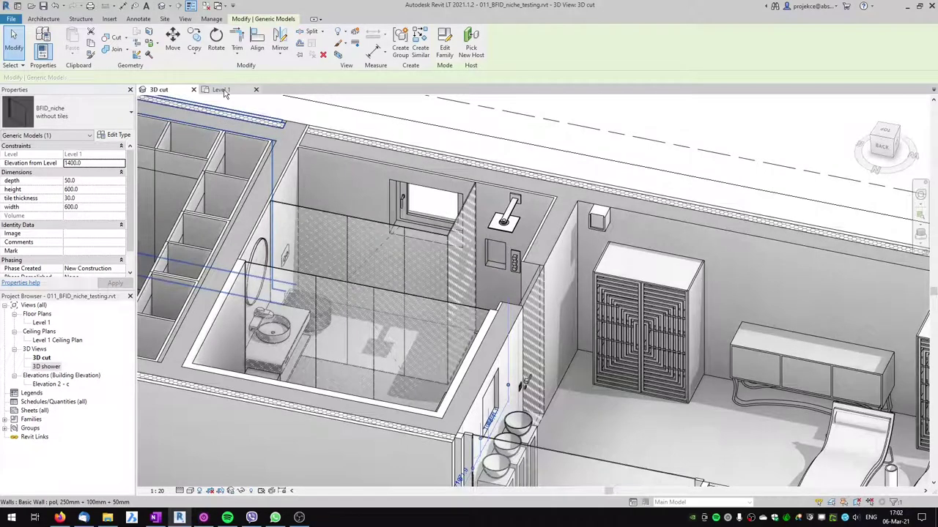
{"action": "left_click", "coordinate": [222, 89]}
{"action": "middle_click_drag", "start_coordinate": [476, 513], "coordinate": [385, 386]}
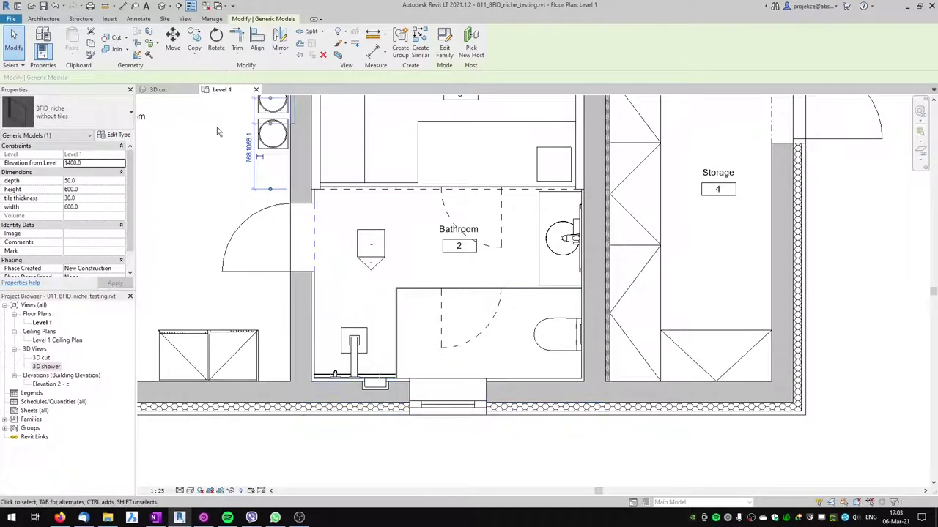
- Close all views of the 011_BFID_niche_testing project without saving the changes
{"action": "left_click", "coordinate": [172, 91]}
{"action": "left_click", "coordinate": [193, 89]}
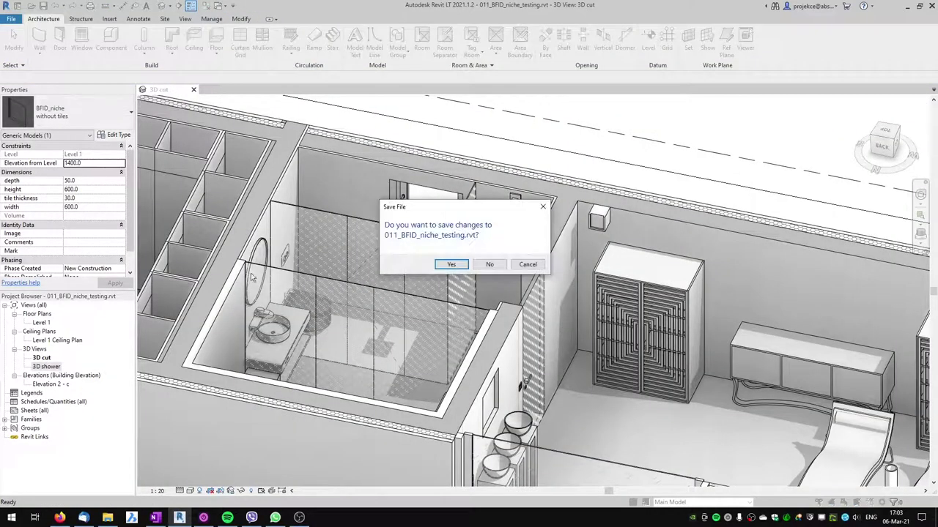
{"action": "left_click", "coordinate": [488, 265]}
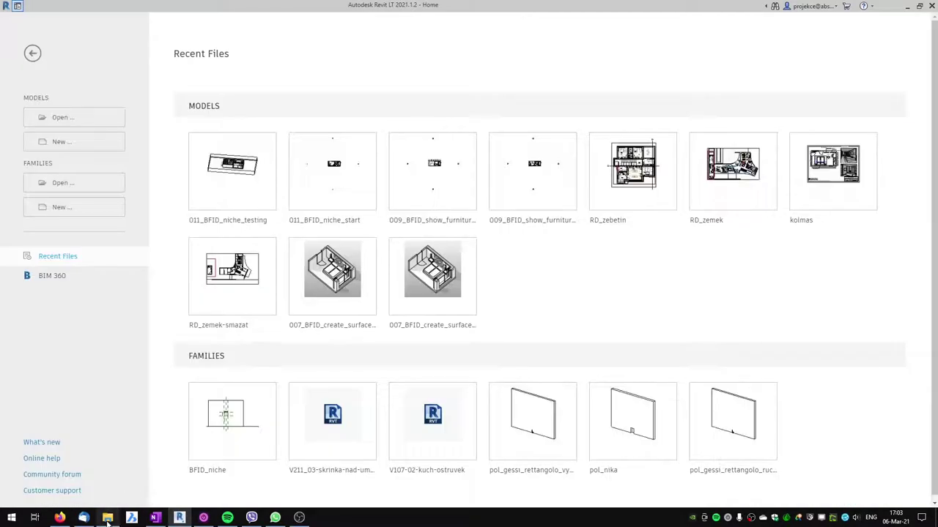
- Open the 011_BFID_niche_start project file from its folder and show the bathroom in the Level 1 plan
{"action": "left_click", "coordinate": [107, 517]}
{"action": "double_click", "coordinate": [356, 229]}
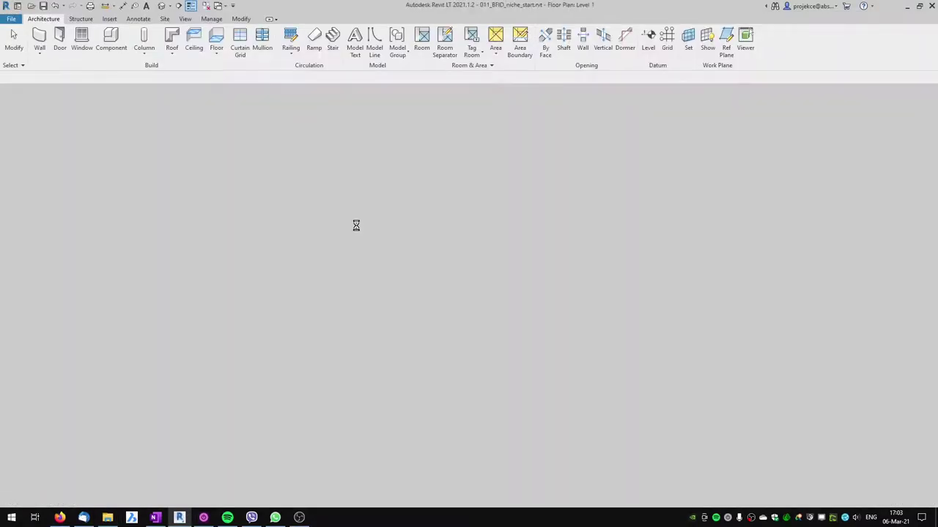
{"action": "scroll", "coordinate": [520, 330], "scroll_direction": "up", "scroll_amount": 5}
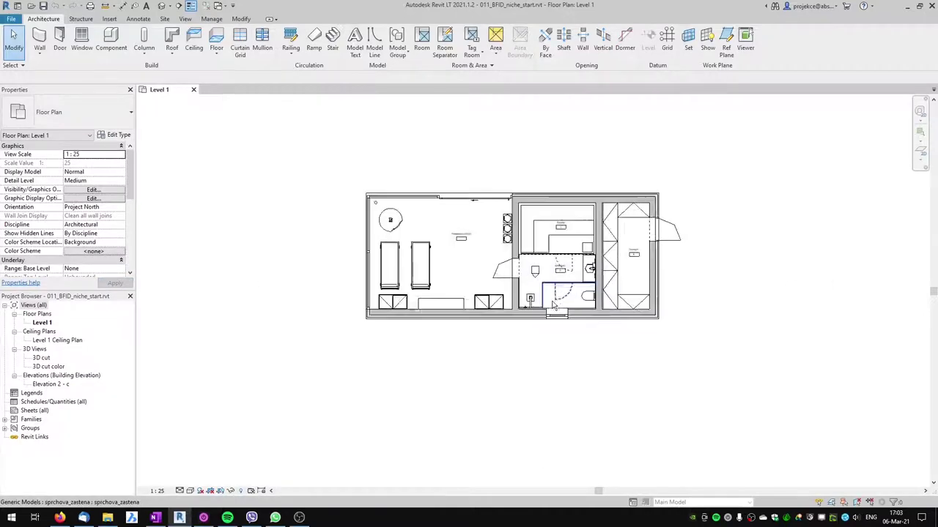
{"action": "scroll", "coordinate": [520, 329], "scroll_direction": "up", "scroll_amount": 3}
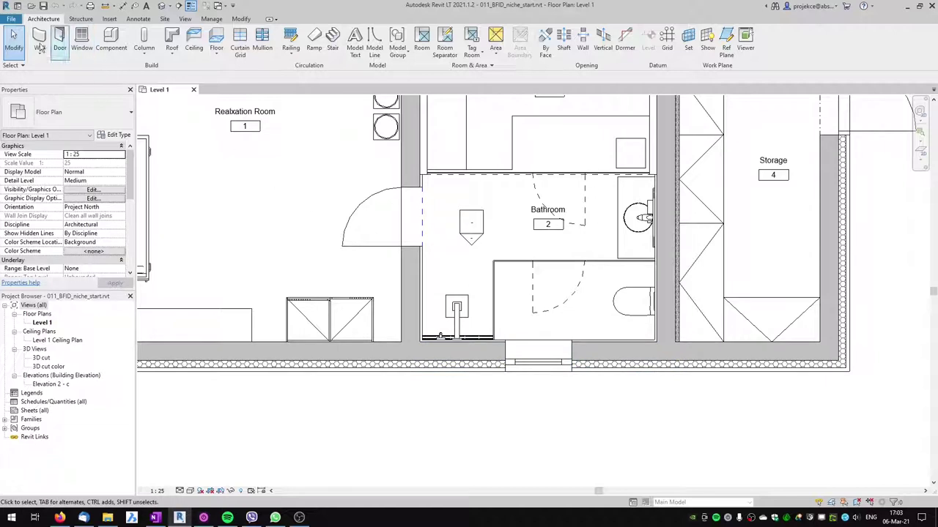
- Create a new family from the English template Metric Generic Model wall based.rft
{"action": "left_click", "coordinate": [12, 19]}
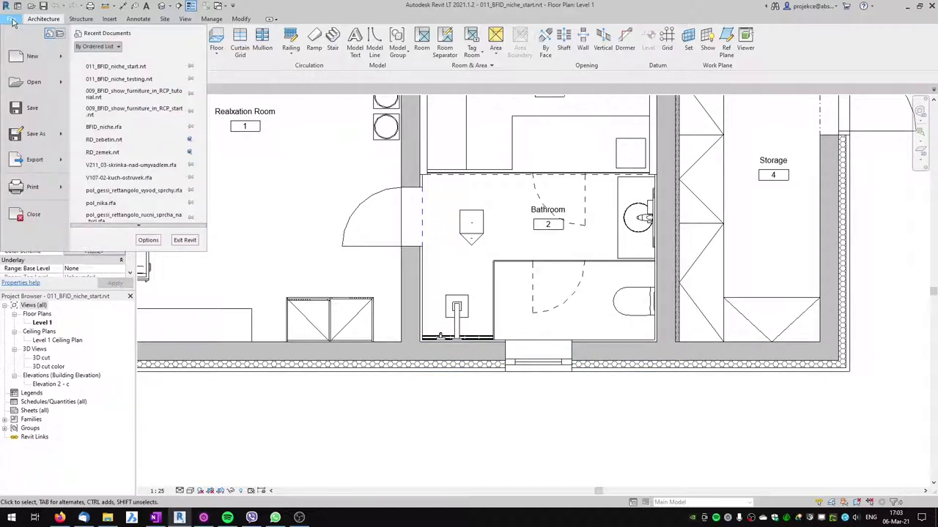
{"action": "mouse_move", "coordinate": [33, 69]}
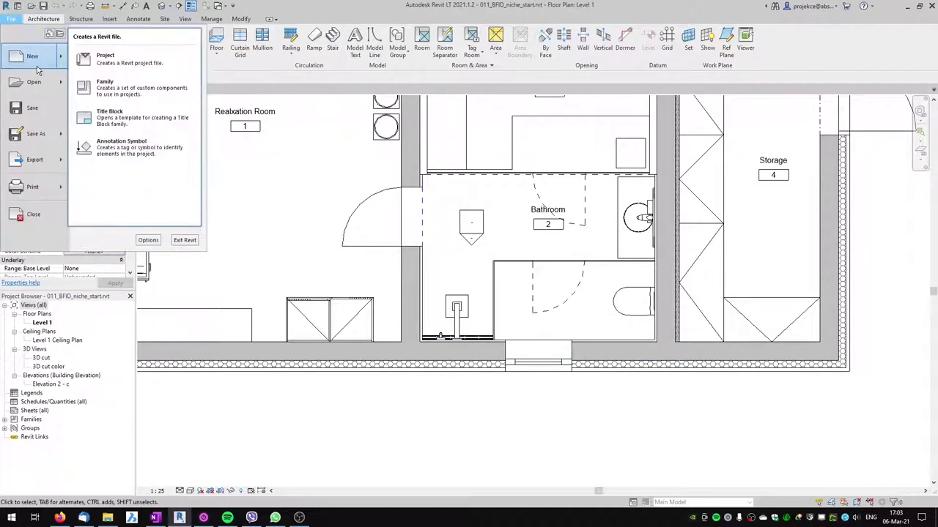
{"action": "left_click", "coordinate": [106, 88]}
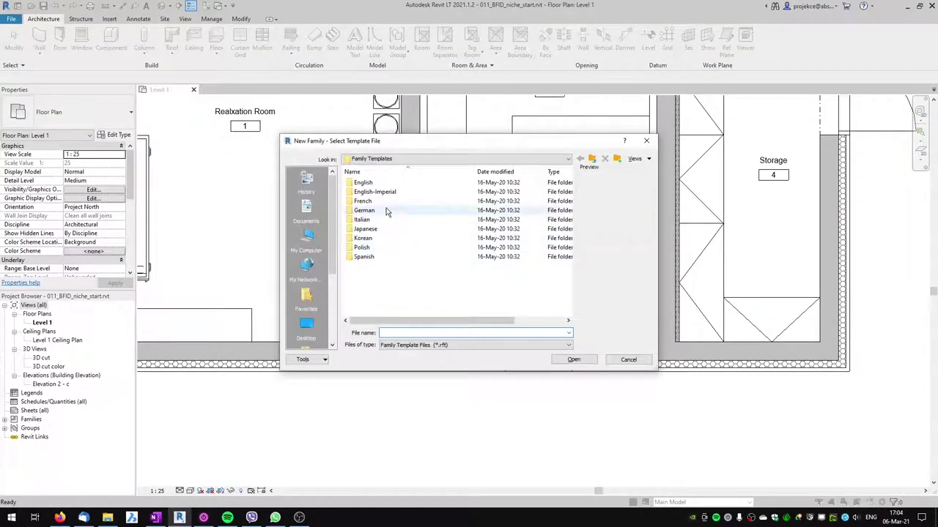
{"action": "double_click", "coordinate": [370, 183]}
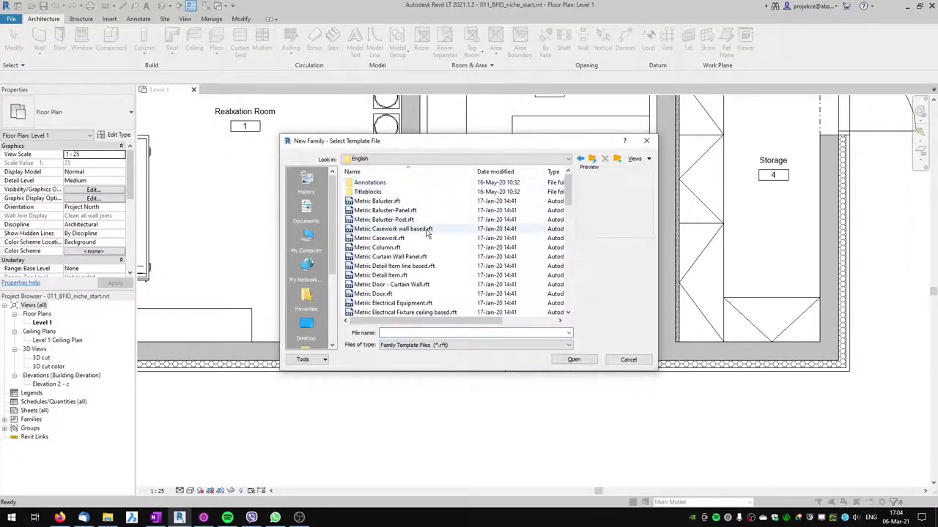
{"action": "scroll", "coordinate": [427, 233], "scroll_direction": "down", "scroll_amount": 3}
{"action": "scroll", "coordinate": [410, 268], "scroll_direction": "down", "scroll_amount": 2}
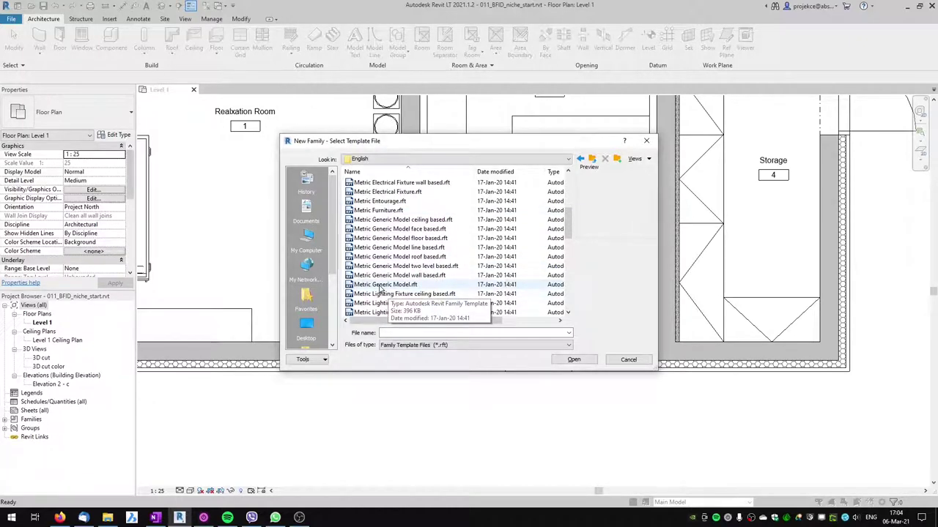
{"action": "left_click", "coordinate": [407, 276]}
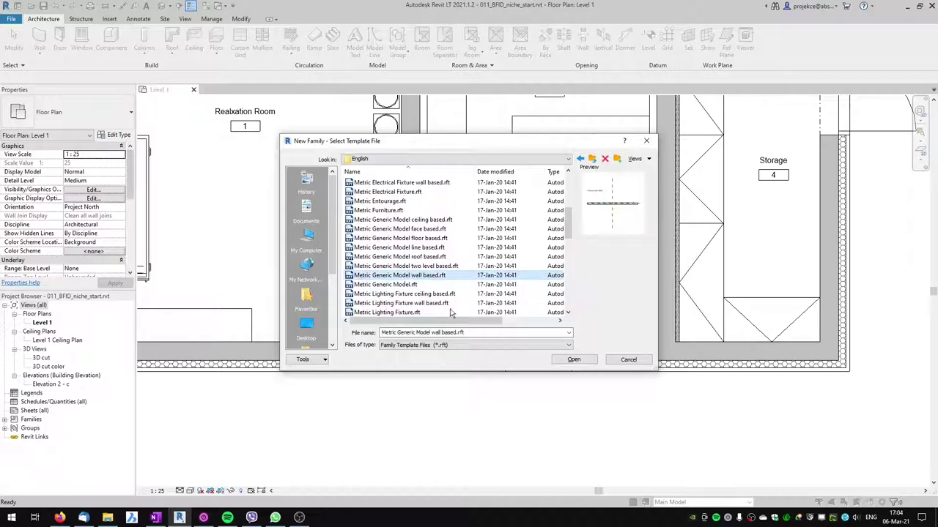
{"action": "left_click", "coordinate": [574, 361]}
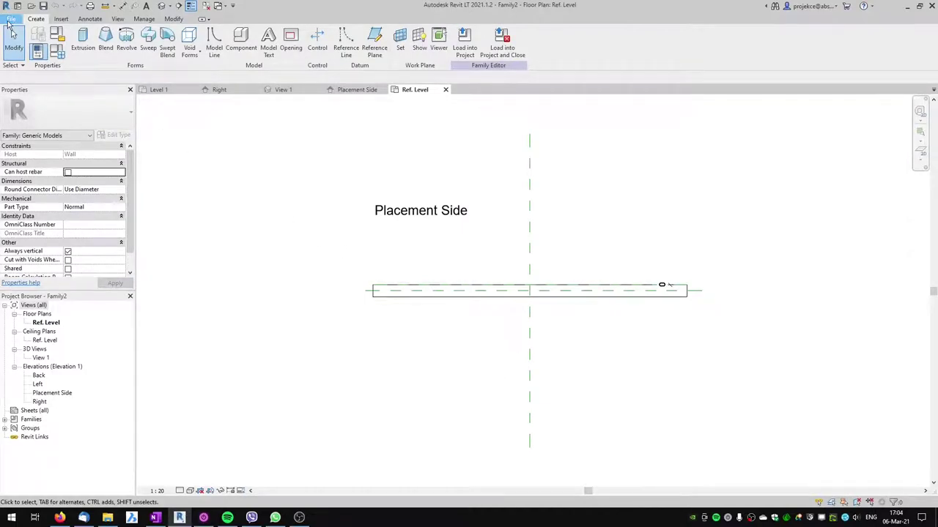
- Save the new family to the Desktop as BFID_niche
{"action": "left_click", "coordinate": [11, 19]}
{"action": "mouse_move", "coordinate": [35, 126]}
{"action": "left_click", "coordinate": [103, 128]}
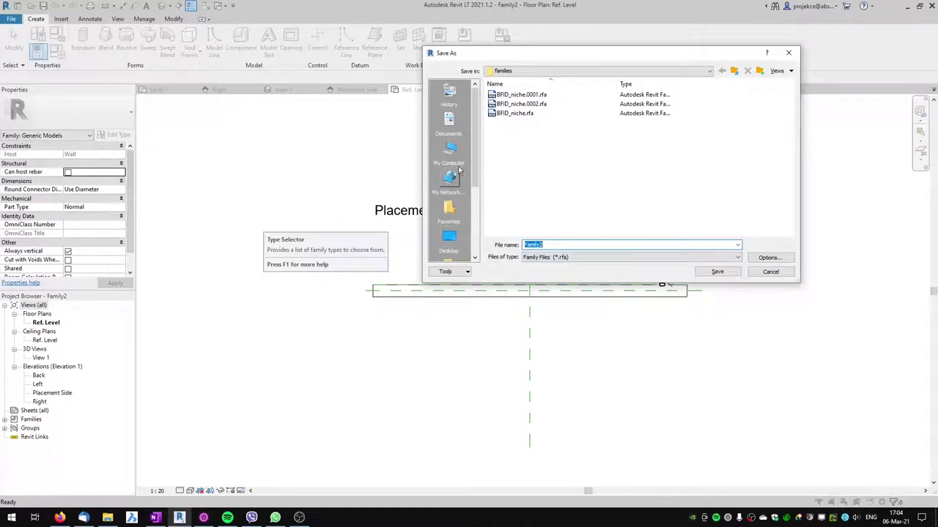
{"action": "left_click", "coordinate": [449, 237]}
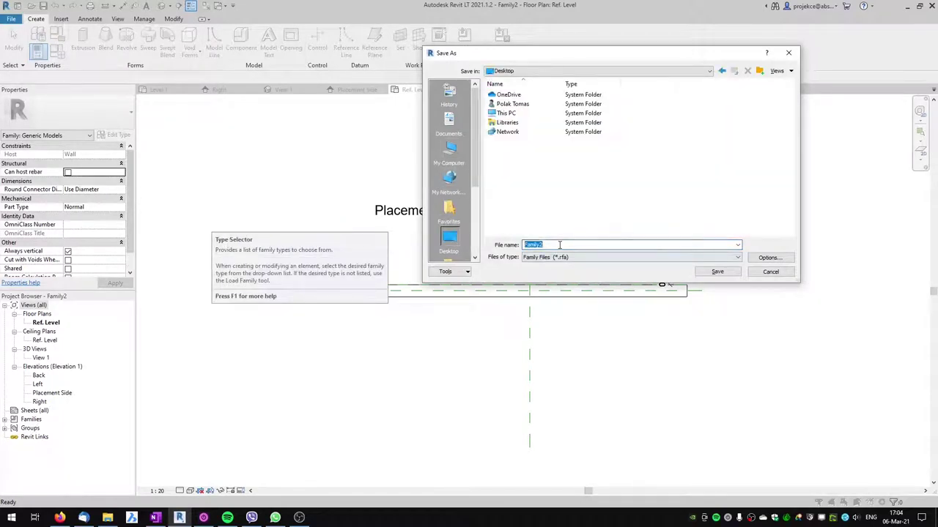
{"action": "type", "text": "BFID"}
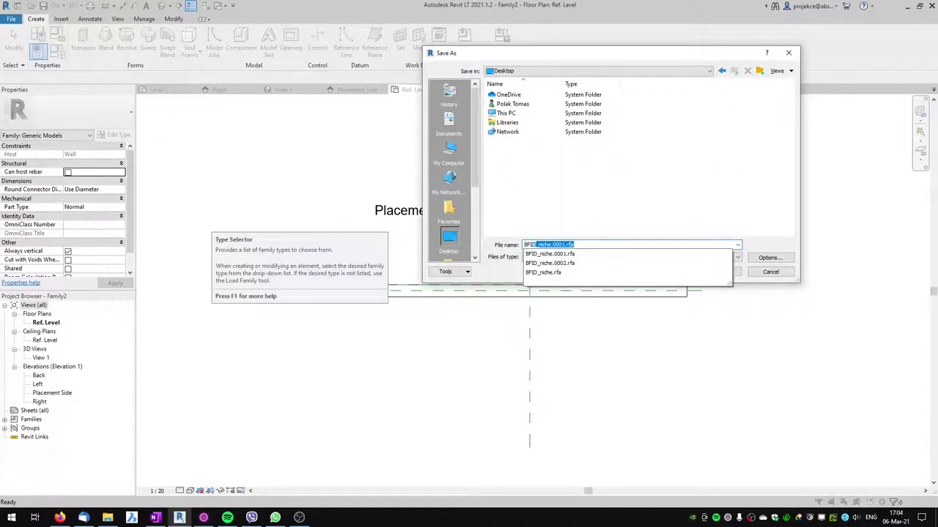
{"action": "type", "text": "_niche"}
{"action": "key", "text": "Delete"}
{"action": "key", "text": "Return"}
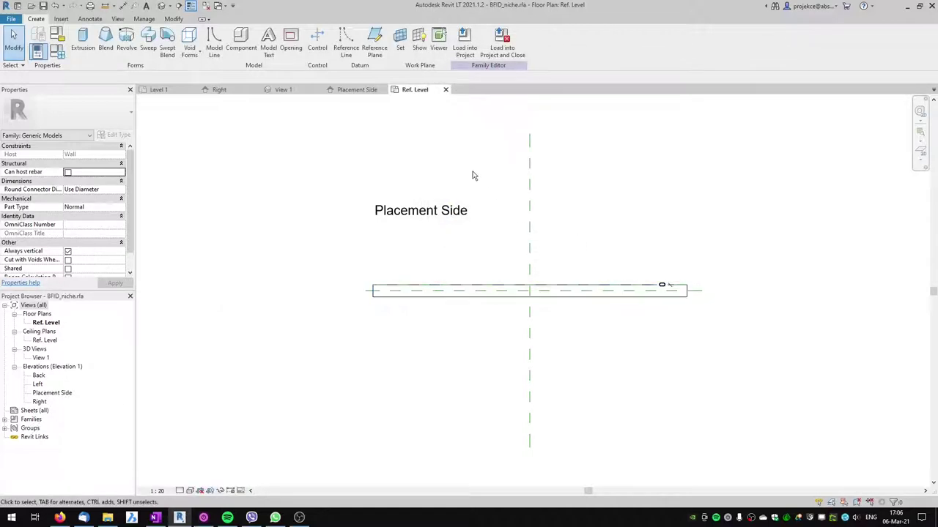
- In the Placement Side elevation, draw two horizontal reference planes about 374 mm apart across the wall's center plane, with Is Reference set to Not a Reference
{"action": "left_click", "coordinate": [356, 91]}
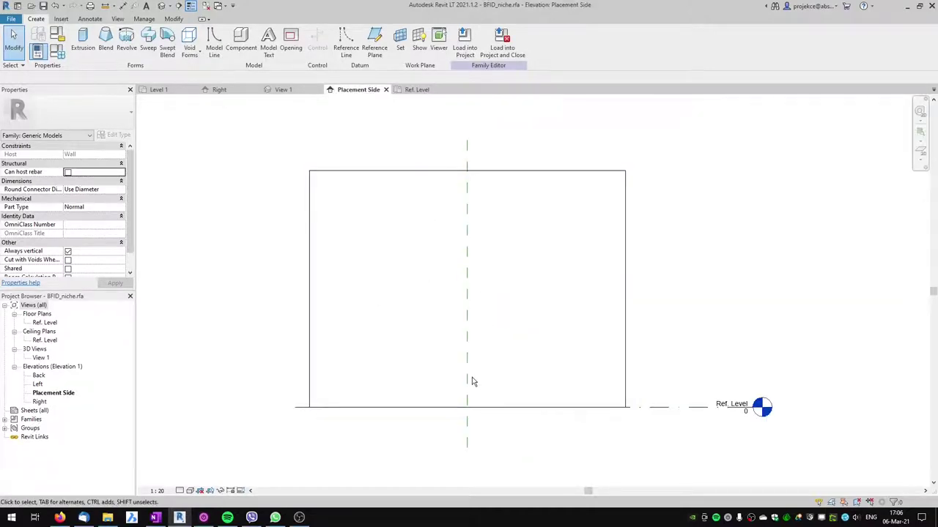
{"action": "scroll", "coordinate": [473, 382], "scroll_direction": "up", "scroll_amount": 2}
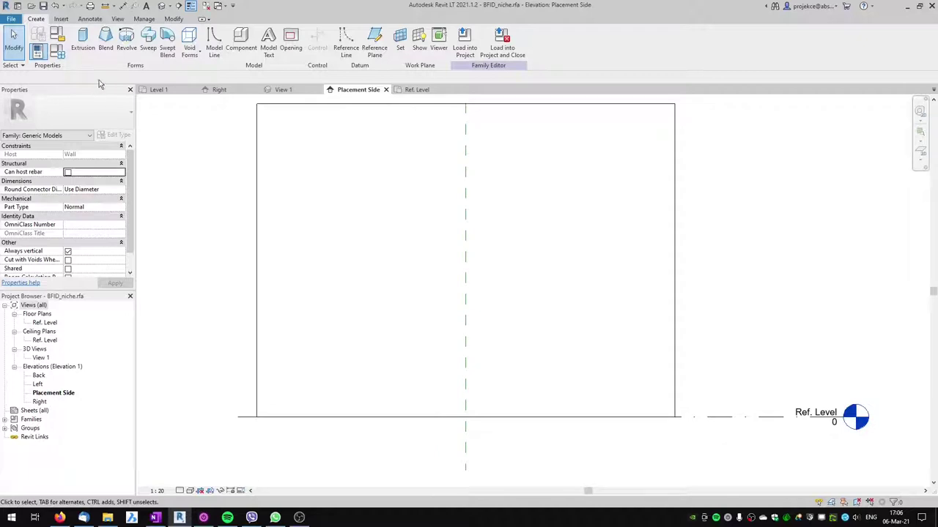
{"action": "left_click", "coordinate": [374, 40]}
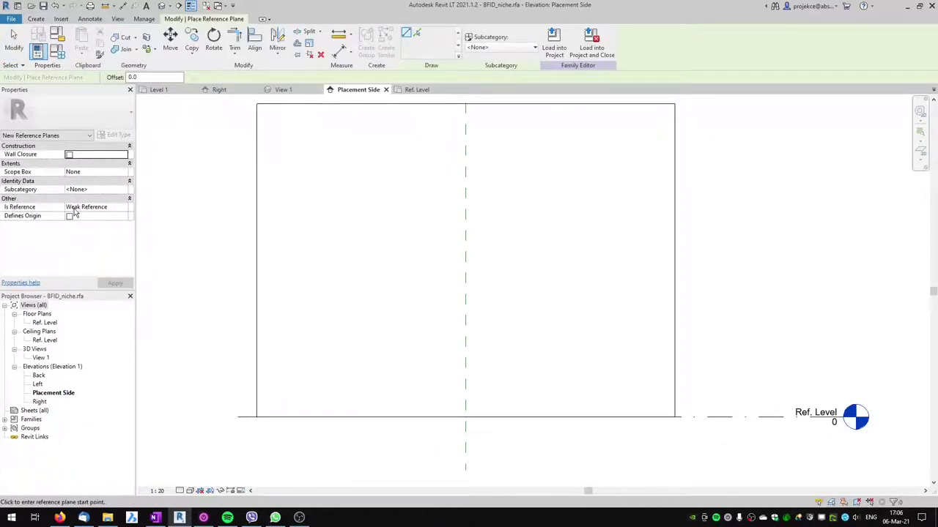
{"action": "left_click", "coordinate": [123, 208]}
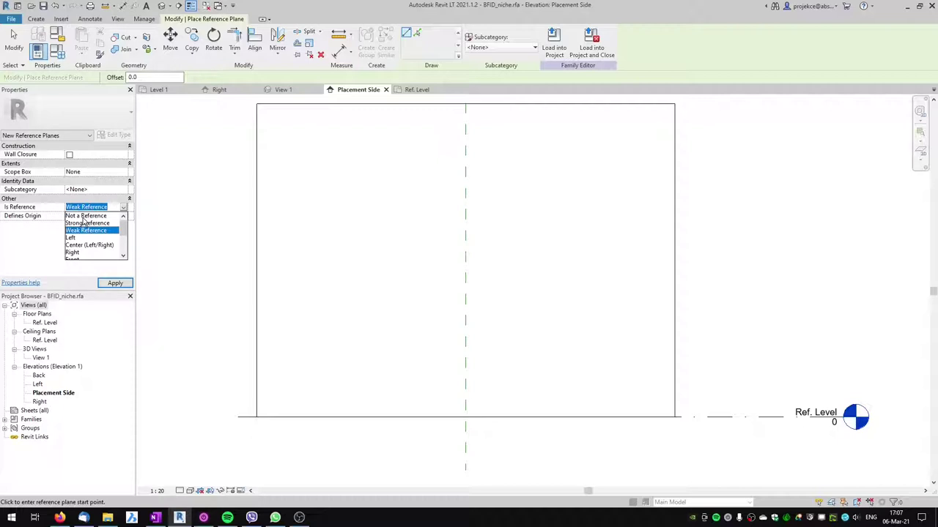
{"action": "left_click", "coordinate": [85, 217]}
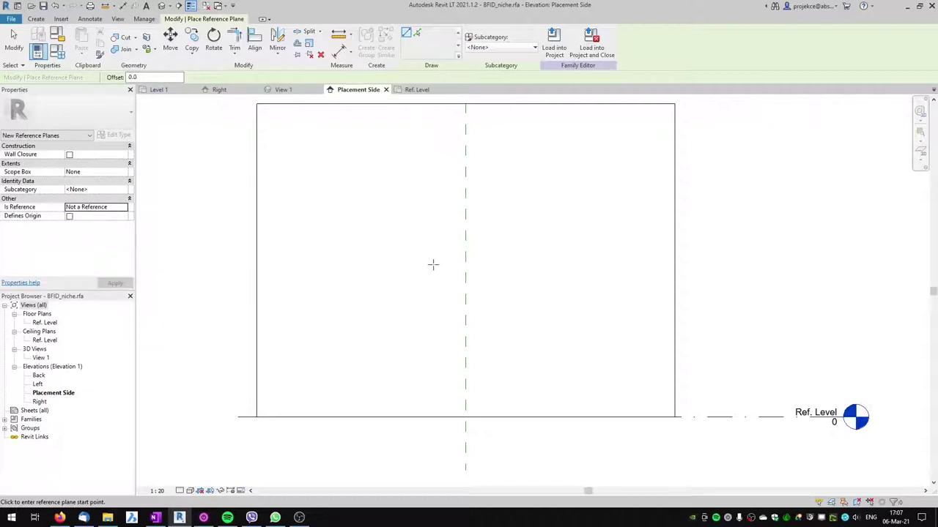
{"action": "left_click", "coordinate": [406, 343]}
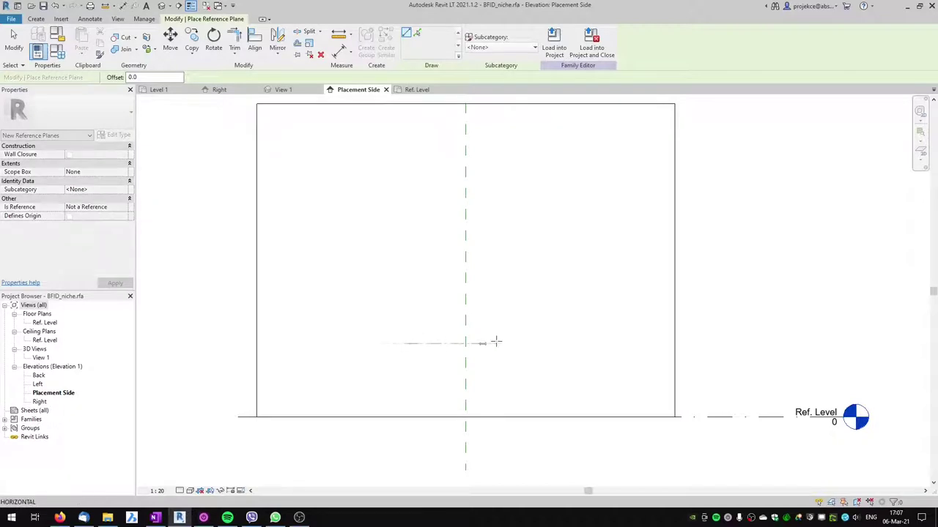
{"action": "left_click", "coordinate": [557, 344]}
{"action": "left_click", "coordinate": [411, 305]}
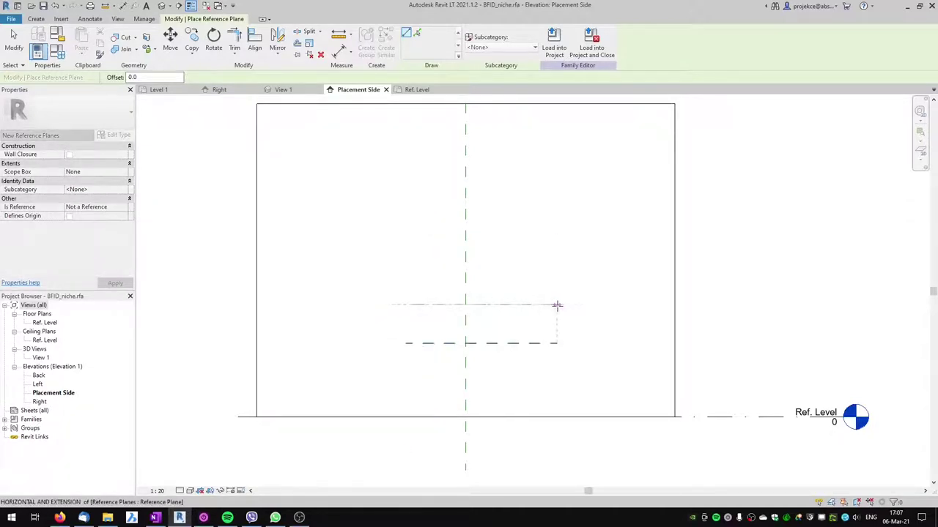
{"action": "left_click", "coordinate": [557, 305]}
- Draw two vertical reference planes about 559 mm apart, one on each side of the center plane and crossing both horizontal planes
{"action": "left_click", "coordinate": [443, 275]}
{"action": "left_click", "coordinate": [442, 374]}
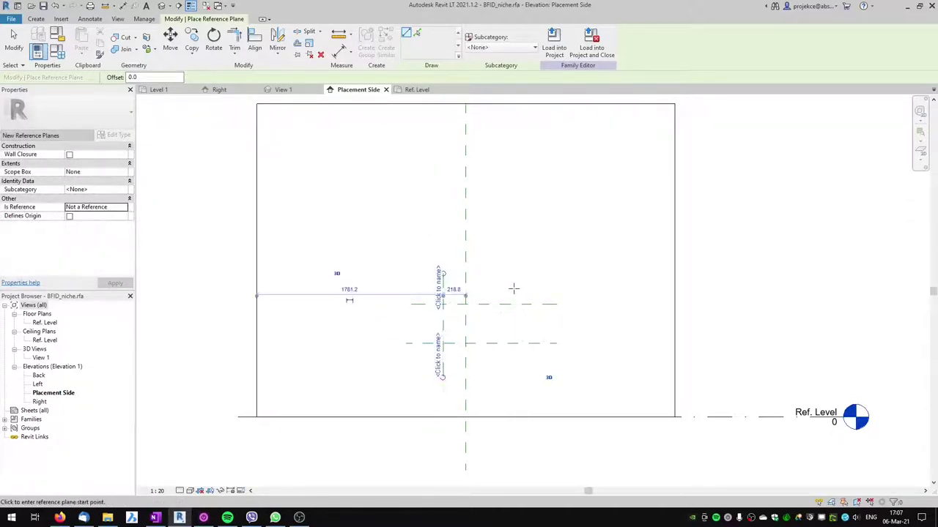
{"action": "left_click", "coordinate": [501, 275]}
{"action": "left_click", "coordinate": [501, 375]}
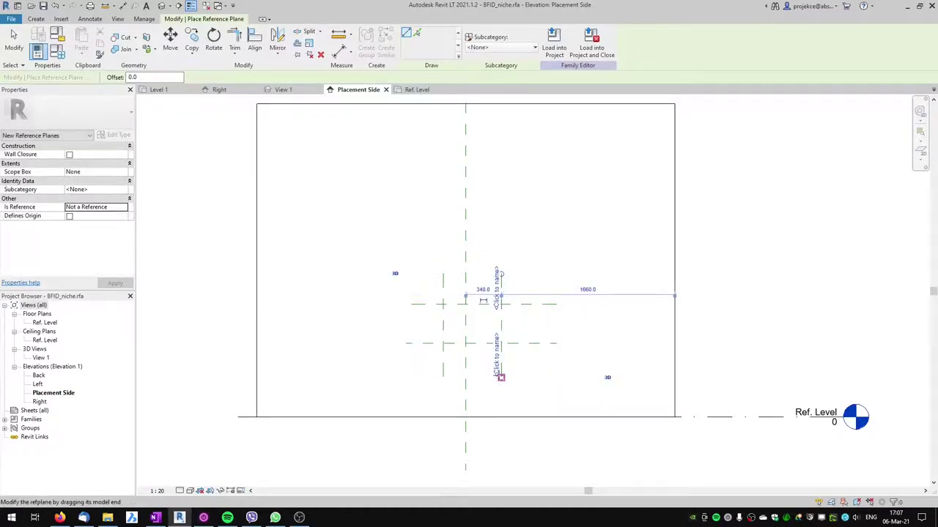
{"action": "key", "text": "Escape"}
{"action": "key", "text": "Escape"}
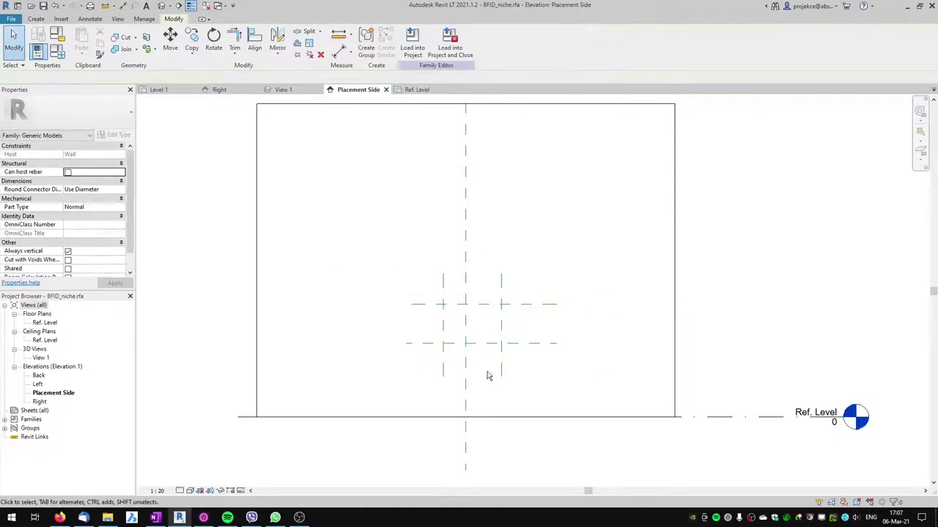
- Add aligned dimensions between the two new vertical reference planes and between the two horizontal ones
{"action": "key", "text": "d"}
{"action": "key", "text": "i"}
{"action": "left_click", "coordinate": [442, 299]}
{"action": "left_click", "coordinate": [502, 302]}
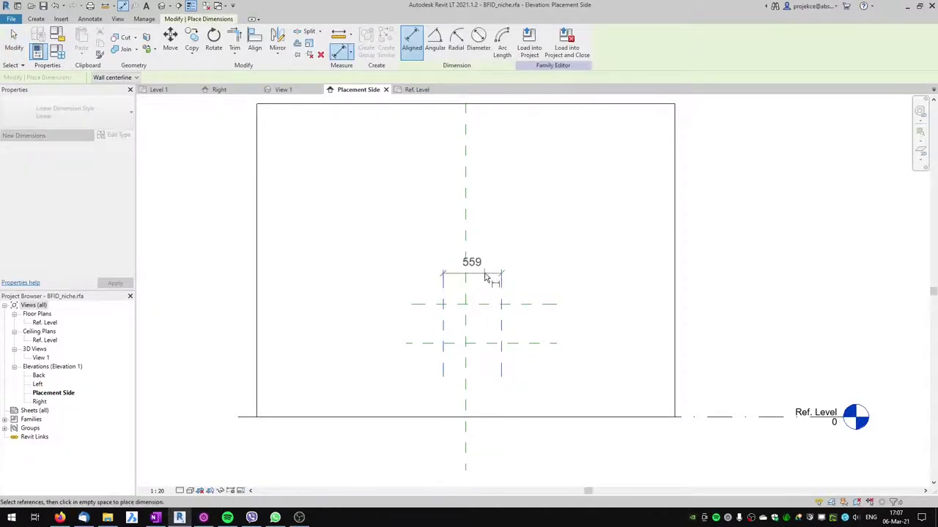
{"action": "left_click", "coordinate": [486, 274]}
{"action": "left_click", "coordinate": [455, 305]}
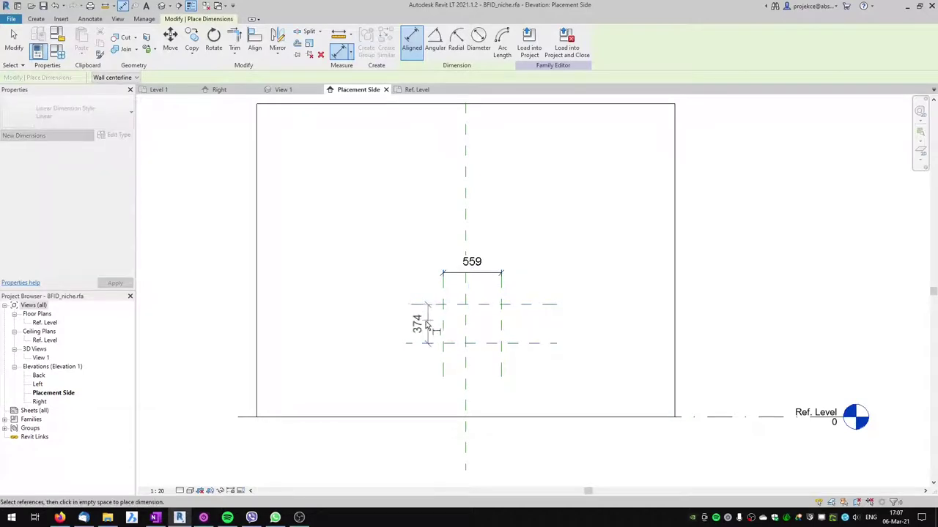
{"action": "left_click", "coordinate": [413, 362]}
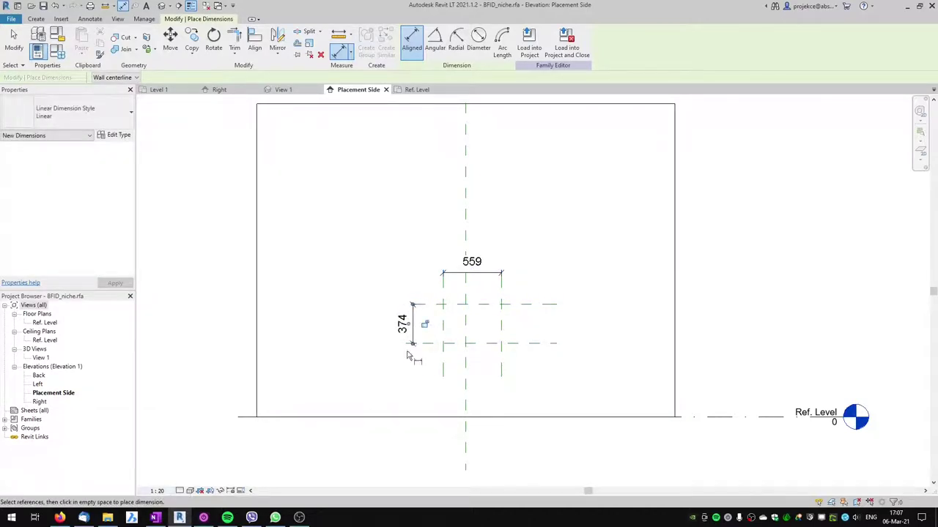
- Set the Placement Side elevation's view scale to 1:5
{"action": "scroll", "coordinate": [577, 394], "scroll_direction": "up", "scroll_amount": 2}
{"action": "left_click", "coordinate": [159, 490]}
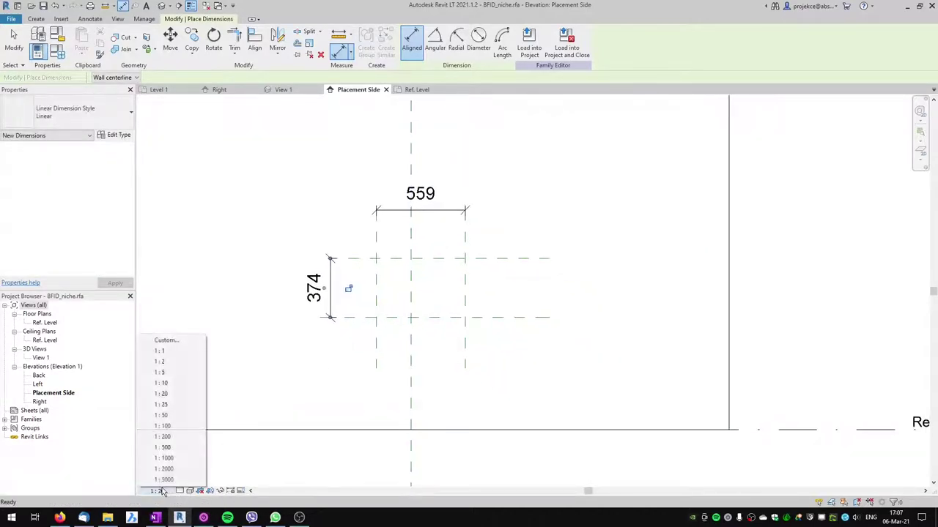
{"action": "left_click", "coordinate": [176, 372]}
{"action": "key", "text": "Escape"}
{"action": "key", "text": "Escape"}
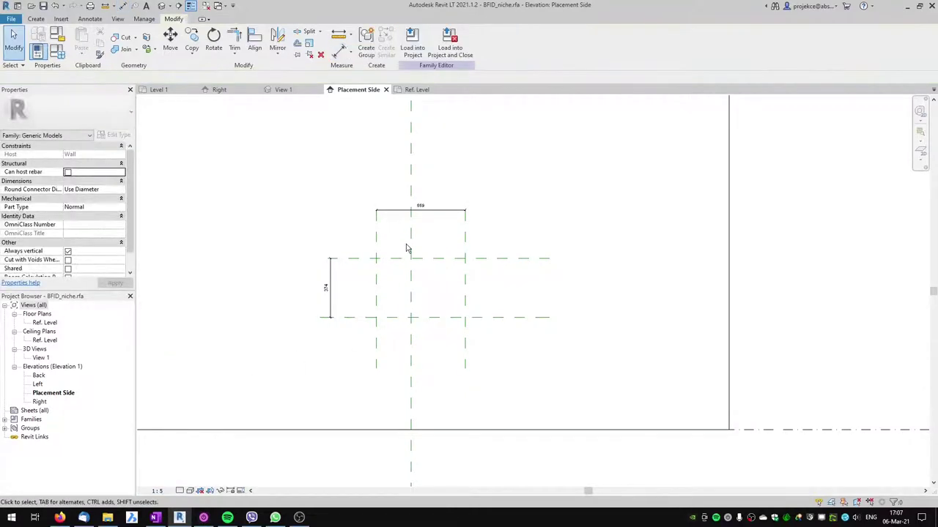
- Label the horizontal dimension between the vertical planes with a new instance family parameter named width
{"action": "left_click", "coordinate": [403, 214]}
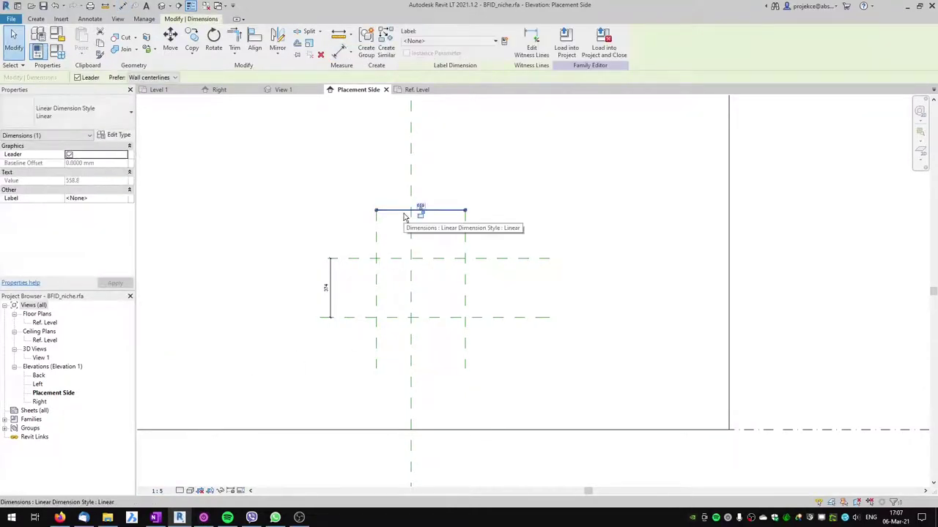
{"action": "left_click", "coordinate": [504, 42]}
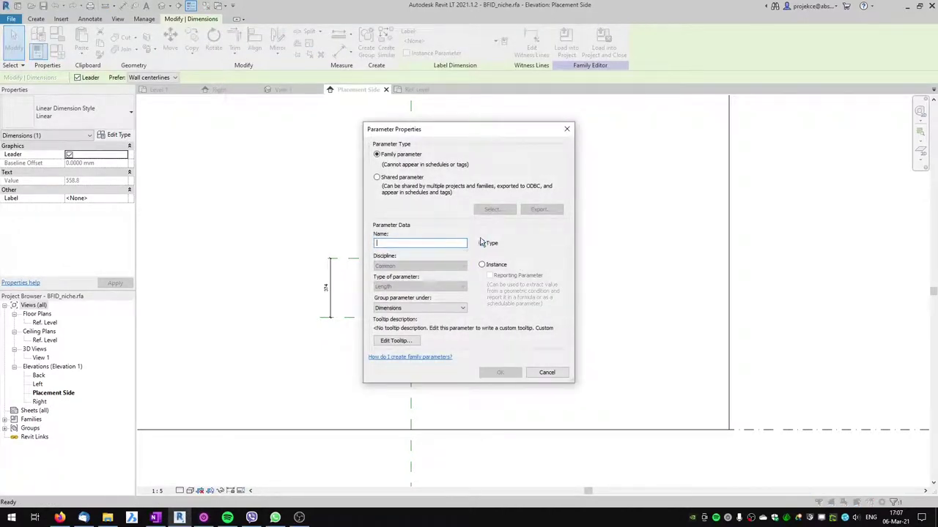
{"action": "left_click", "coordinate": [483, 265]}
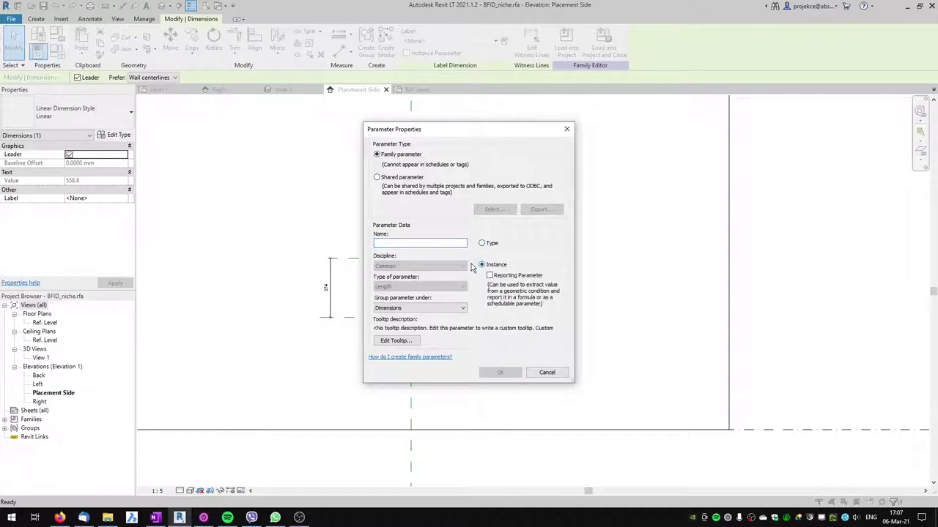
{"action": "left_click", "coordinate": [383, 243]}
{"action": "type", "text": "width"}
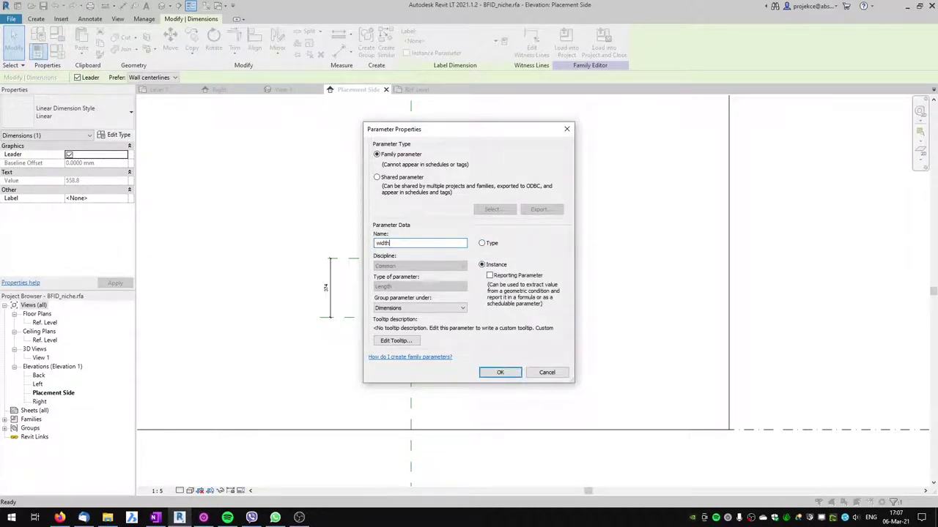
{"action": "left_click", "coordinate": [503, 372]}
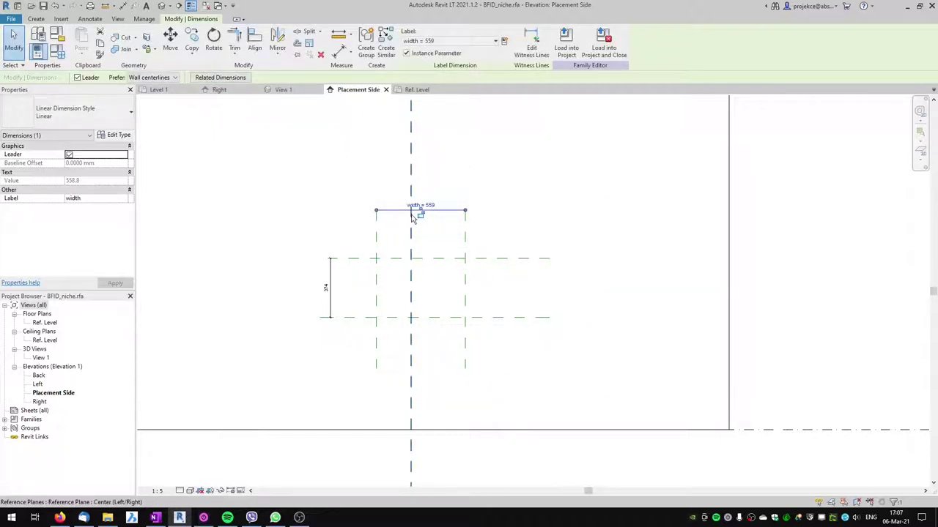
- Label the vertical dimension between the horizontal planes with a new instance family parameter named height
{"action": "left_click", "coordinate": [330, 297]}
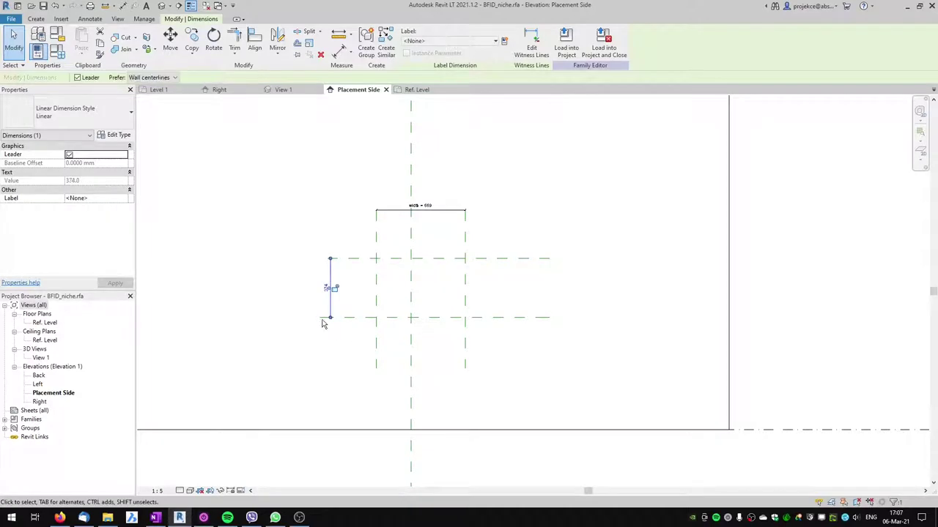
{"action": "left_click", "coordinate": [504, 41]}
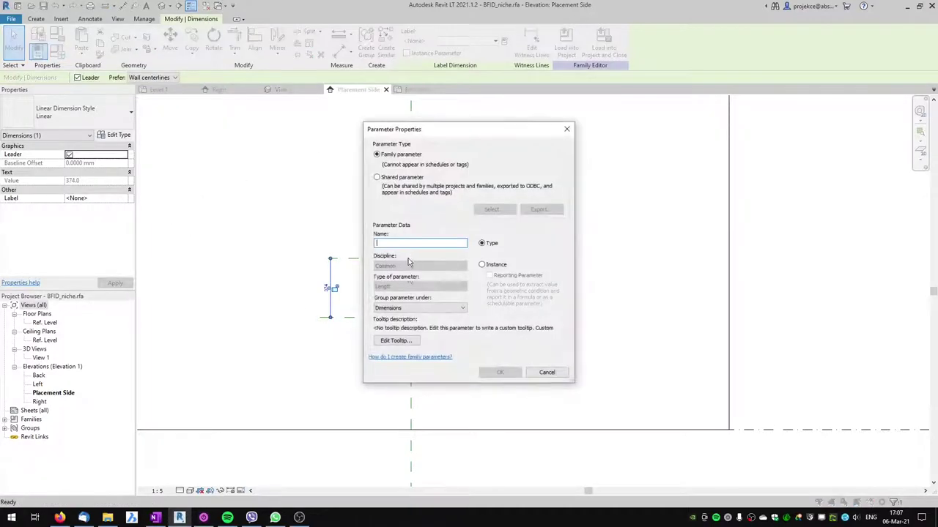
{"action": "type", "text": "height"}
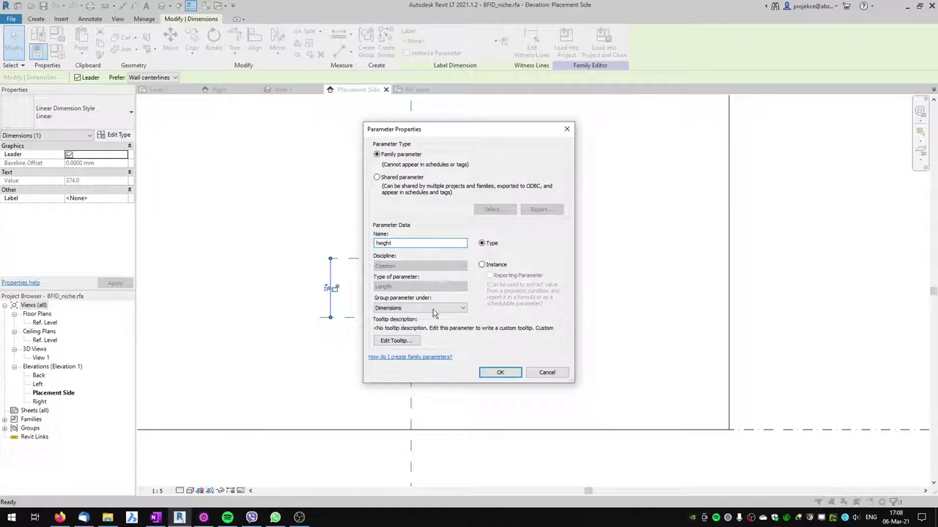
{"action": "left_click", "coordinate": [482, 264]}
{"action": "left_click", "coordinate": [500, 372]}
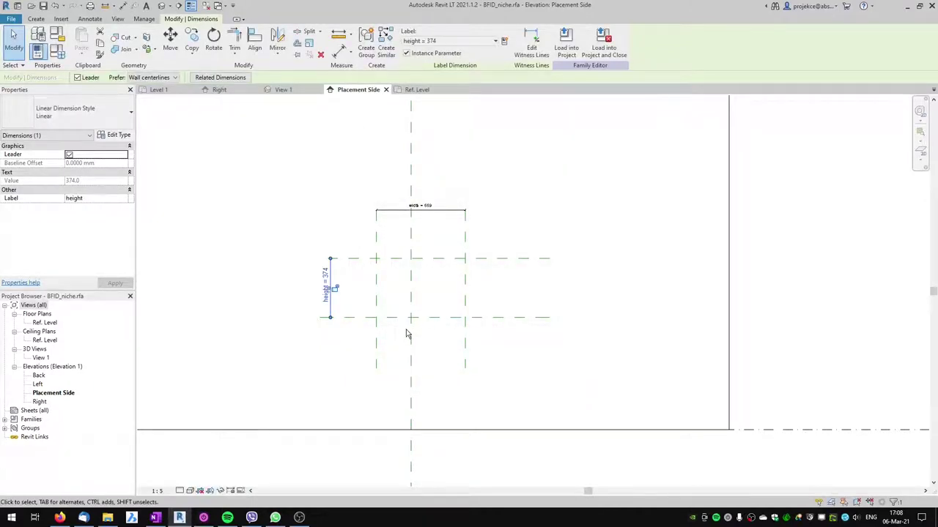
{"action": "key", "text": "Escape"}
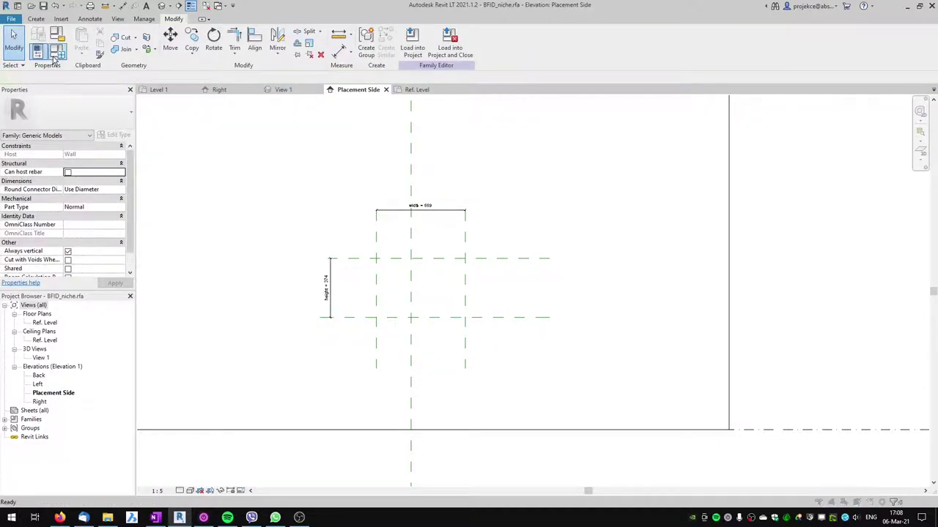
- In the family types, set the height parameter to 400 and the width parameter to 200
{"action": "left_click", "coordinate": [56, 51]}
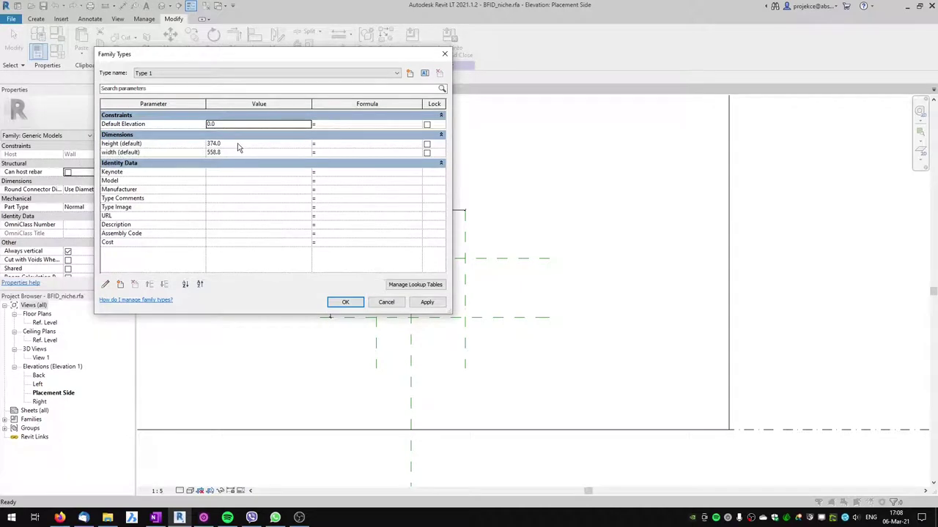
{"action": "left_click", "coordinate": [238, 144]}
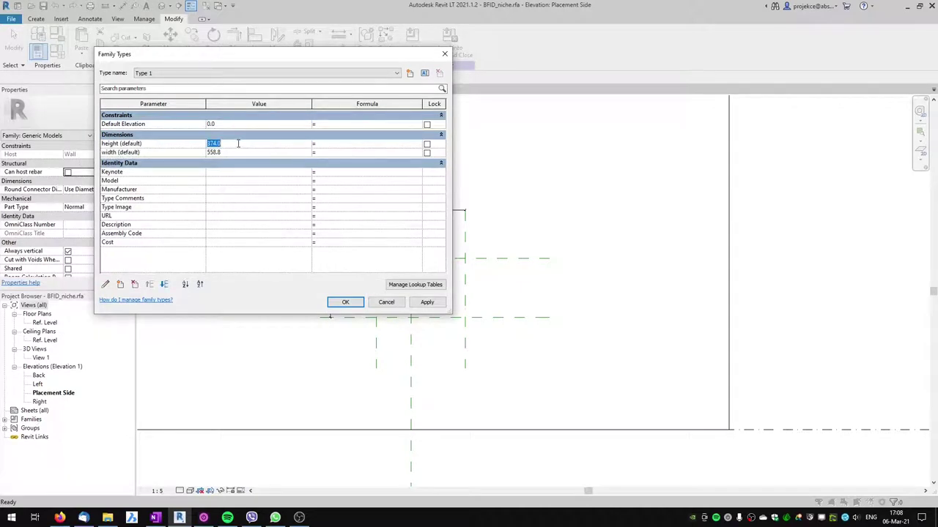
{"action": "type", "text": "400"}
{"action": "key", "text": "Tab"}
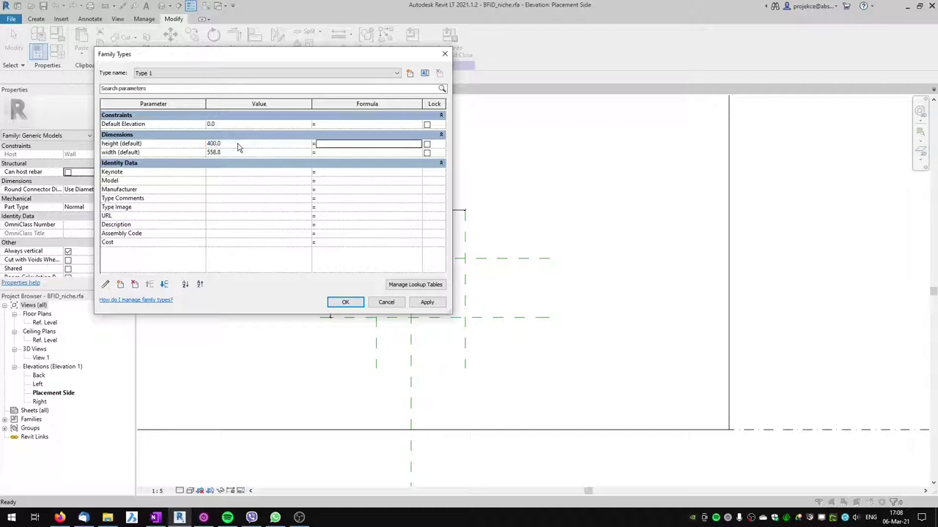
{"action": "key", "text": "shift+Tab"}
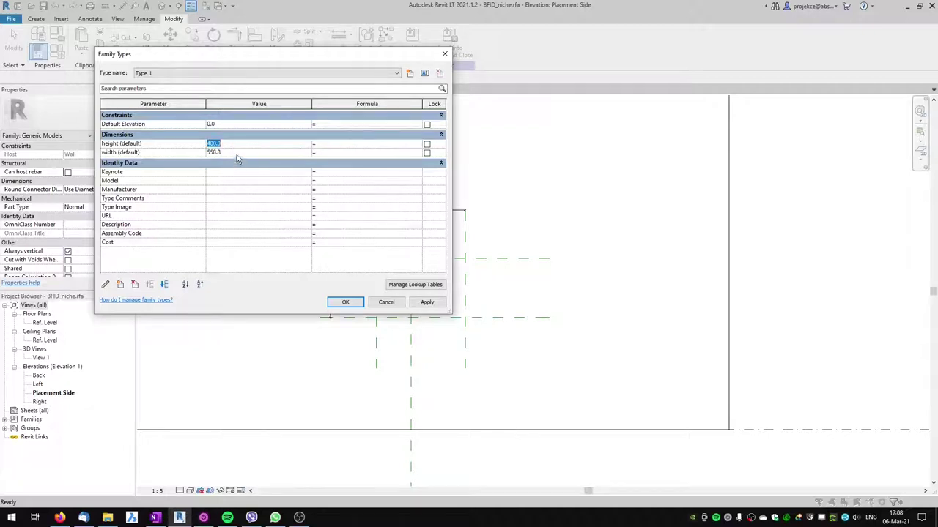
{"action": "type", "text": "200"}
{"action": "key", "text": "Tab"}
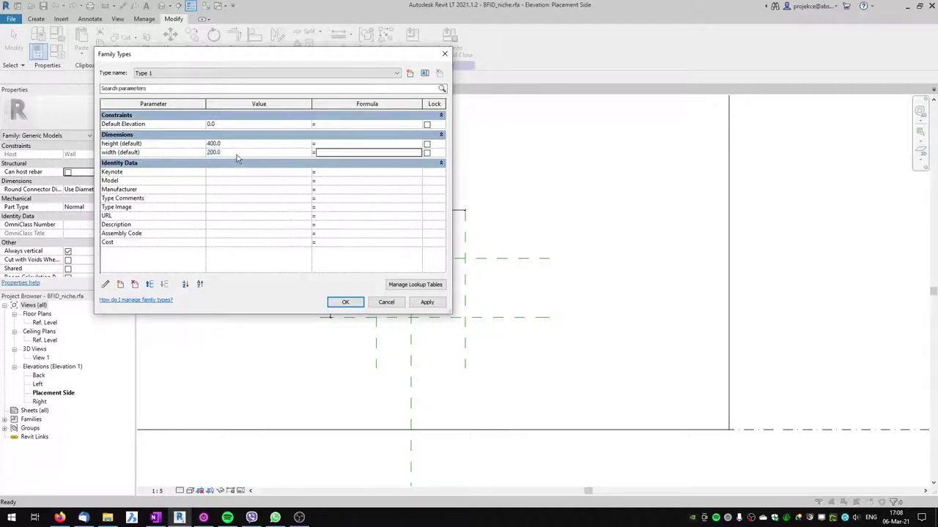
- Lock the height and width parameters and apply the family type settings
{"action": "left_click", "coordinate": [426, 145]}
{"action": "left_click", "coordinate": [426, 152]}
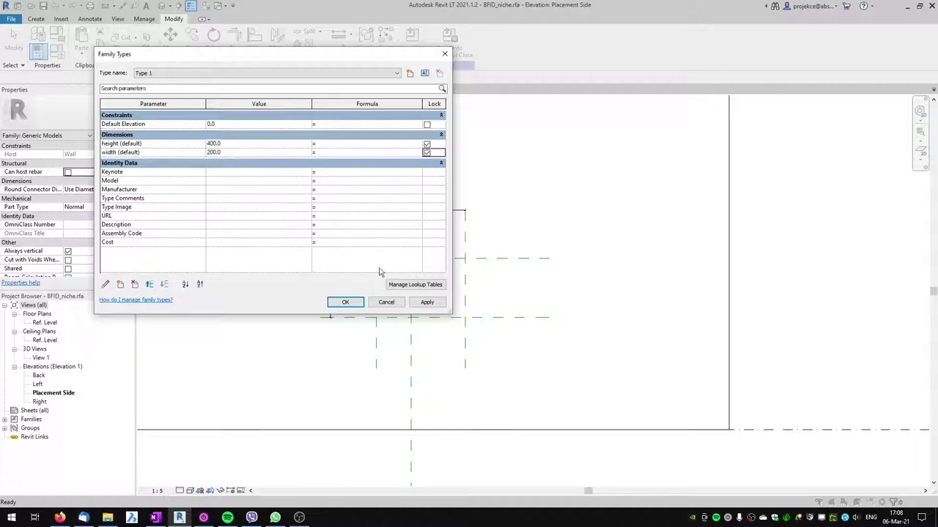
{"action": "left_click", "coordinate": [345, 301]}
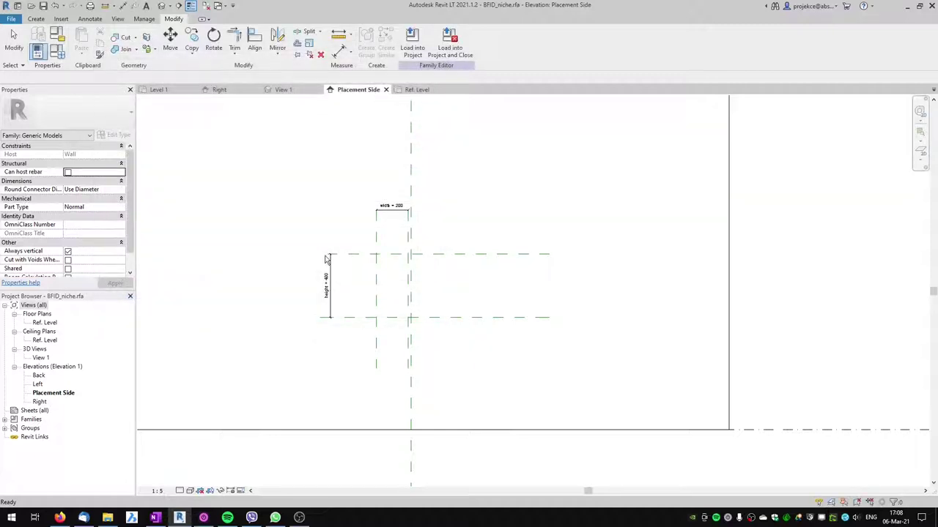
- Move the niche's right vertical reference plane to 100 mm on the right side of the center plane
{"action": "left_click", "coordinate": [409, 277]}
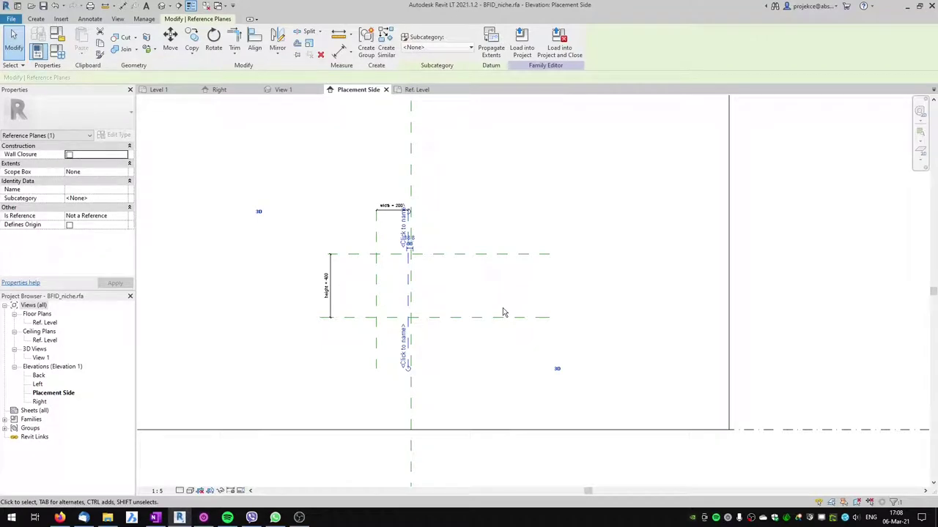
{"action": "left_click_drag", "start_coordinate": [410, 273], "coordinate": [428, 272]}
{"action": "scroll", "coordinate": [422, 223], "scroll_direction": "up", "scroll_amount": 2}
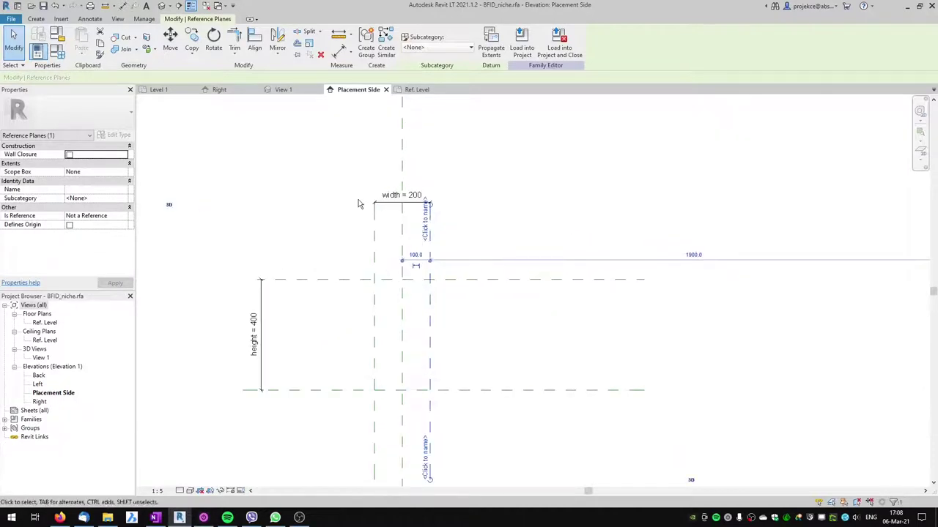
{"action": "scroll", "coordinate": [431, 300], "scroll_direction": "down", "scroll_amount": 1}
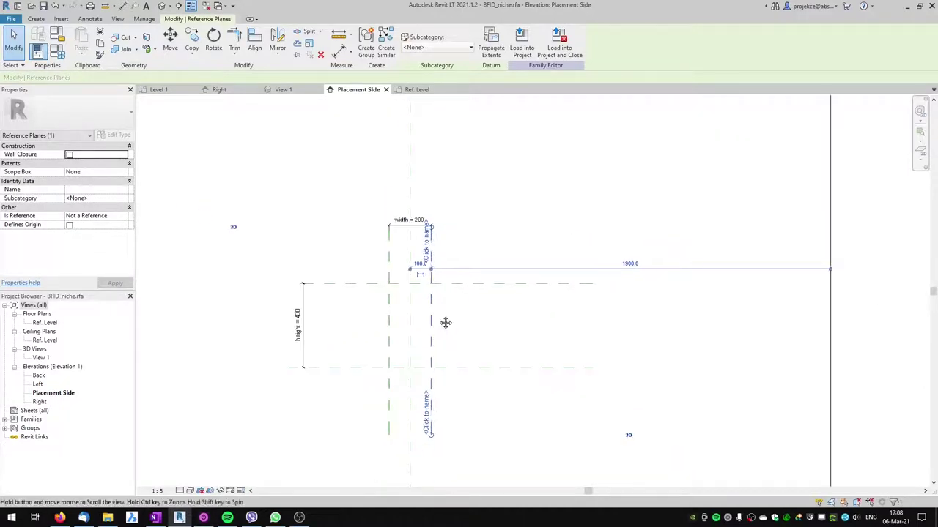
- Dimension the left, center and right vertical reference planes in one string and constrain the two spacings as equal
{"action": "left_click", "coordinate": [480, 292]}
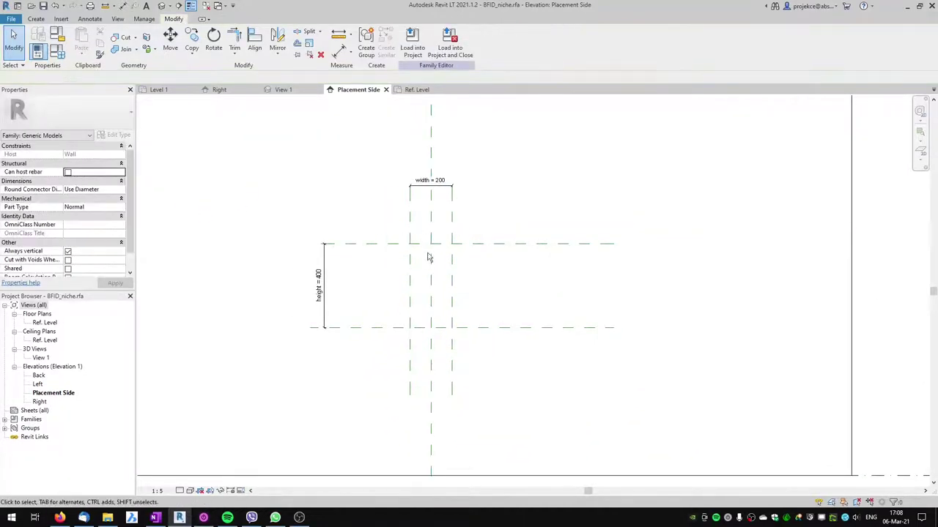
{"action": "key", "text": "i"}
{"action": "left_click", "coordinate": [409, 236]}
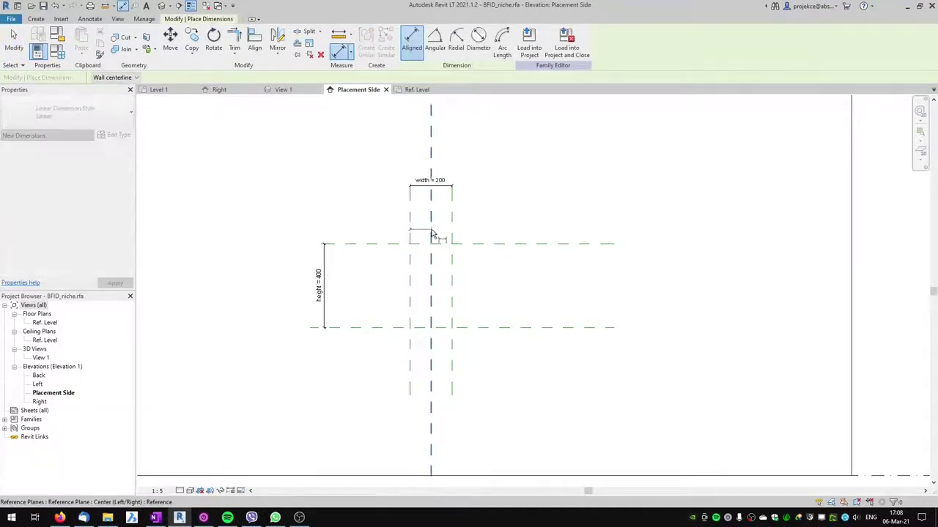
{"action": "left_click", "coordinate": [430, 235]}
{"action": "left_click", "coordinate": [452, 234]}
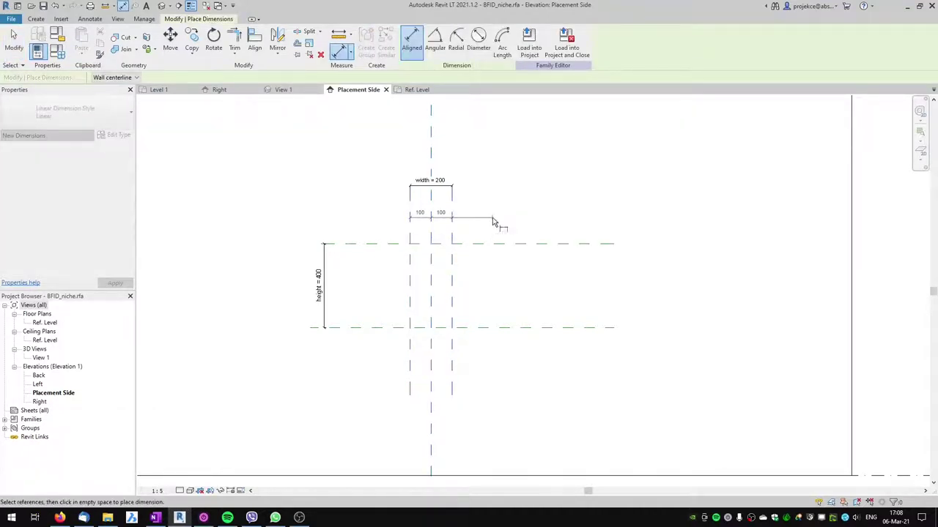
{"action": "left_click", "coordinate": [493, 222]}
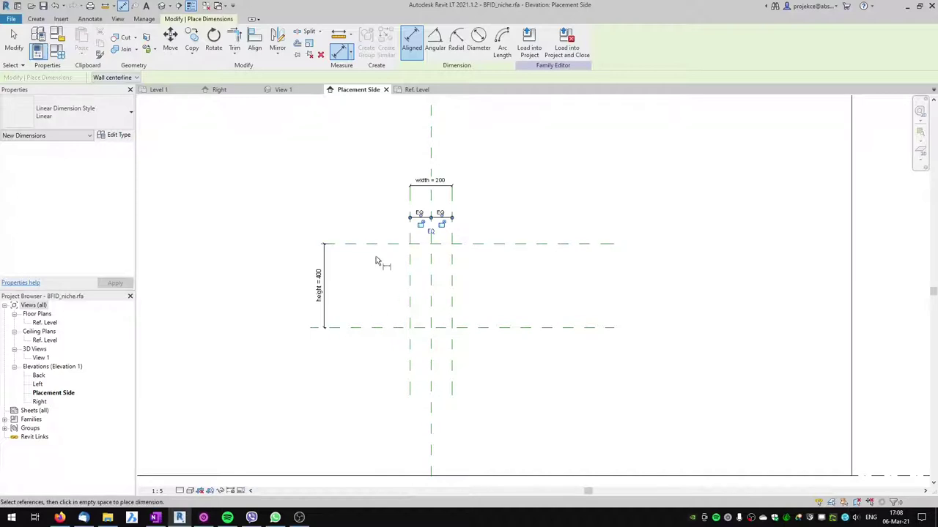
{"action": "key", "text": "Escape"}
{"action": "key", "text": "Escape"}
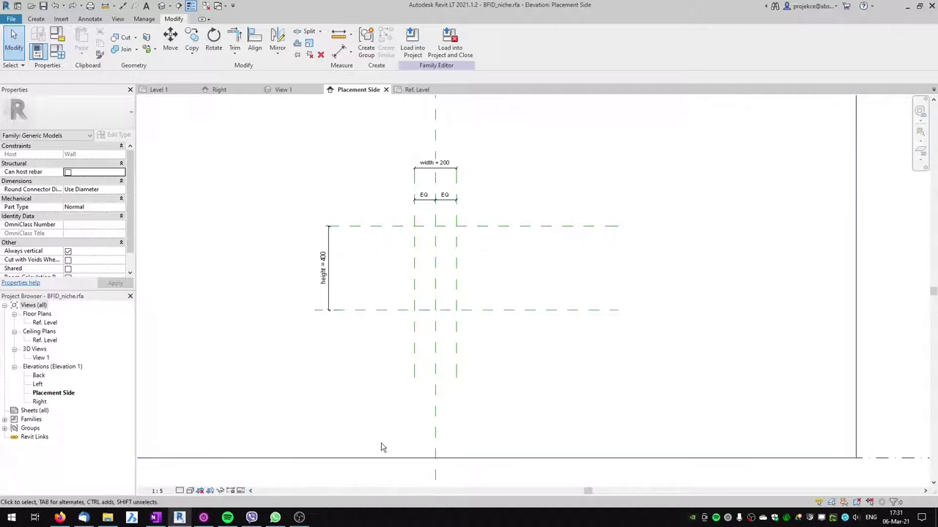
- Add an aligned dimension between the lower horizontal reference plane and the wall's base, in line with the height dimension
{"action": "key", "text": "d"}
{"action": "key", "text": "i"}
{"action": "left_click", "coordinate": [384, 311]}
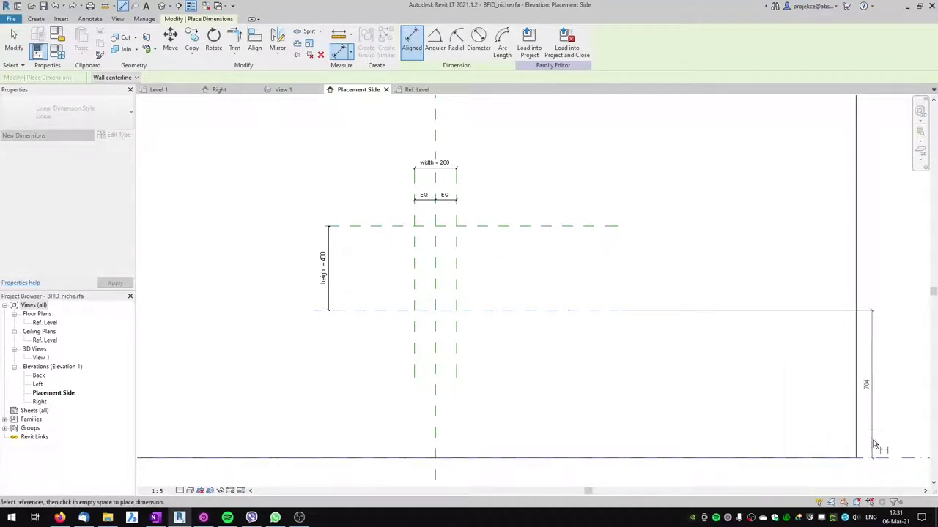
{"action": "scroll", "coordinate": [883, 462], "scroll_direction": "down", "scroll_amount": 2}
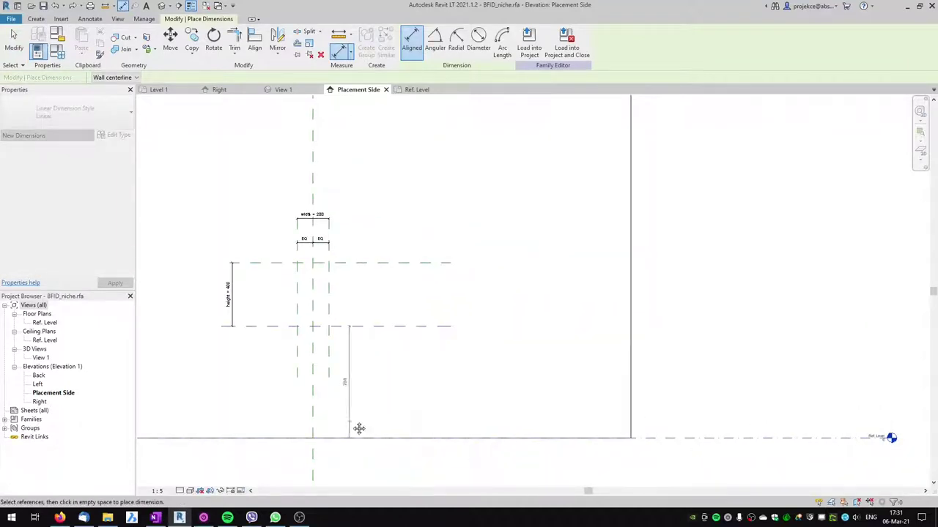
{"action": "middle_click_drag", "start_coordinate": [261, 375], "coordinate": [456, 335]}
{"action": "scroll", "coordinate": [432, 322], "scroll_direction": "up", "scroll_amount": 2}
{"action": "left_click", "coordinate": [431, 320]}
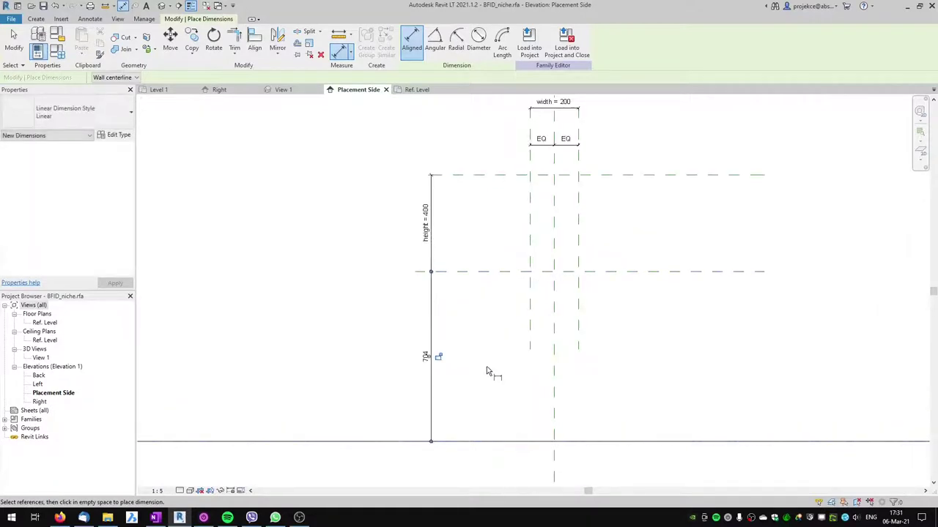
{"action": "scroll", "coordinate": [486, 367], "scroll_direction": "down", "scroll_amount": 3}
{"action": "scroll", "coordinate": [275, 357], "scroll_direction": "up", "scroll_amount": 2}
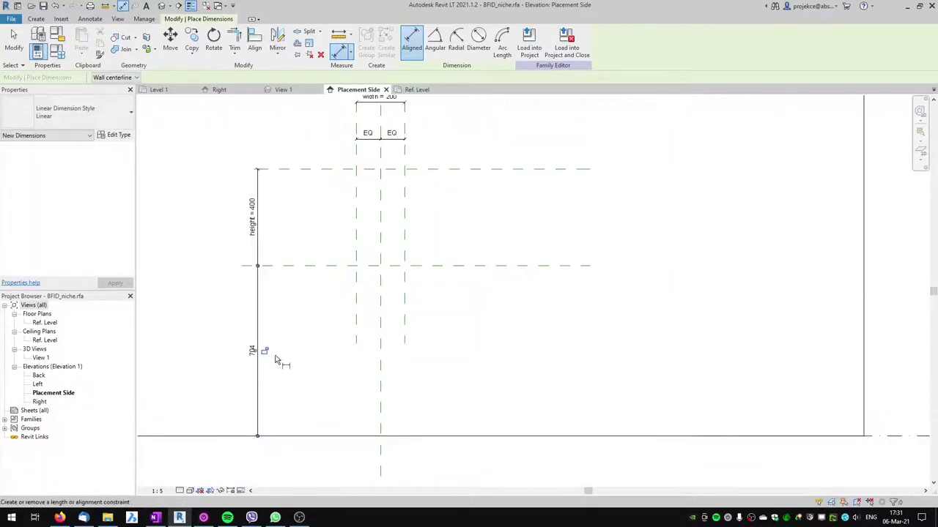
{"action": "key", "text": "Escape"}
{"action": "key", "text": "Escape"}
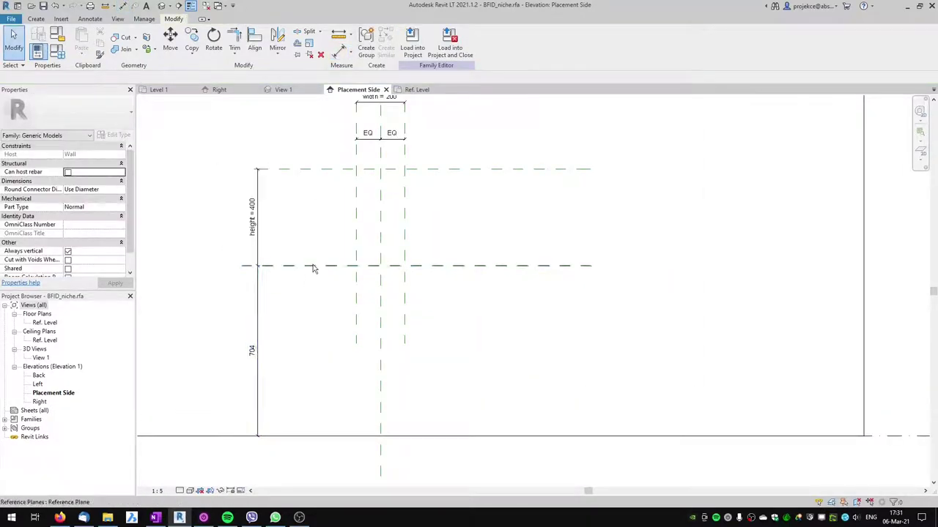
- Set the lower horizontal reference plane's distance above the wall base to 1000 mm
{"action": "left_click", "coordinate": [312, 266]}
{"action": "left_click", "coordinate": [250, 350]}
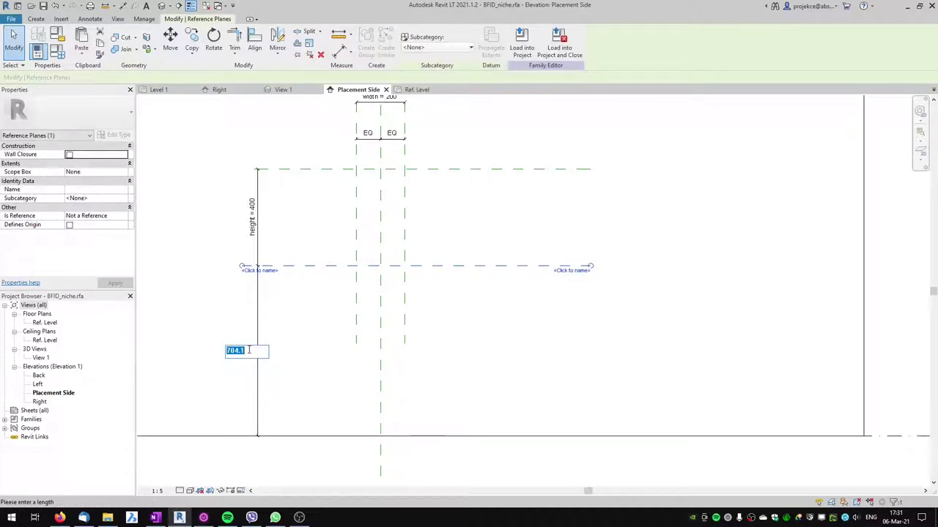
{"action": "type", "text": "1000"}
{"action": "key", "text": "Return"}
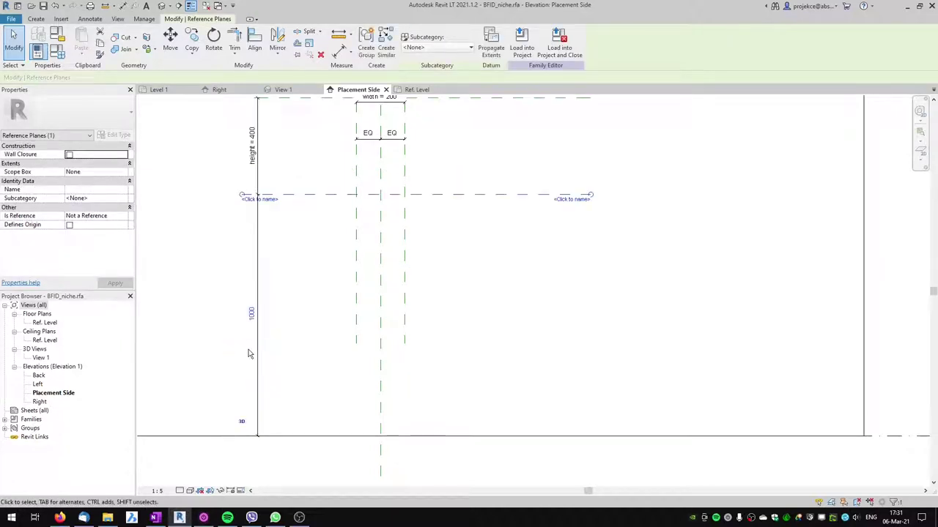
{"action": "middle_click_drag", "start_coordinate": [321, 286], "coordinate": [366, 320]}
{"action": "scroll", "coordinate": [366, 320], "scroll_direction": "down", "scroll_amount": 1}
{"action": "left_click", "coordinate": [331, 266]}
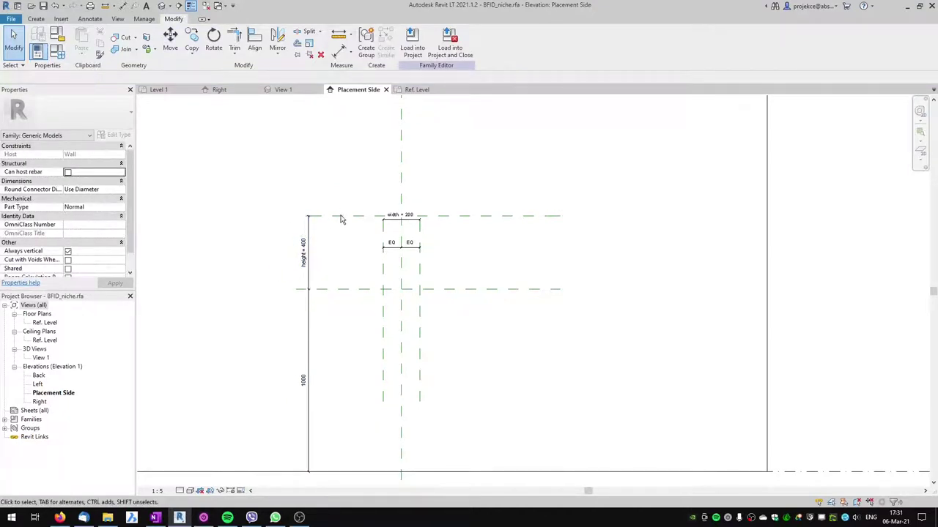
- Move the width dimension and the equality dimension above the niche's upper horizontal reference plane
{"action": "scroll", "coordinate": [368, 259], "scroll_direction": "up", "scroll_amount": 2}
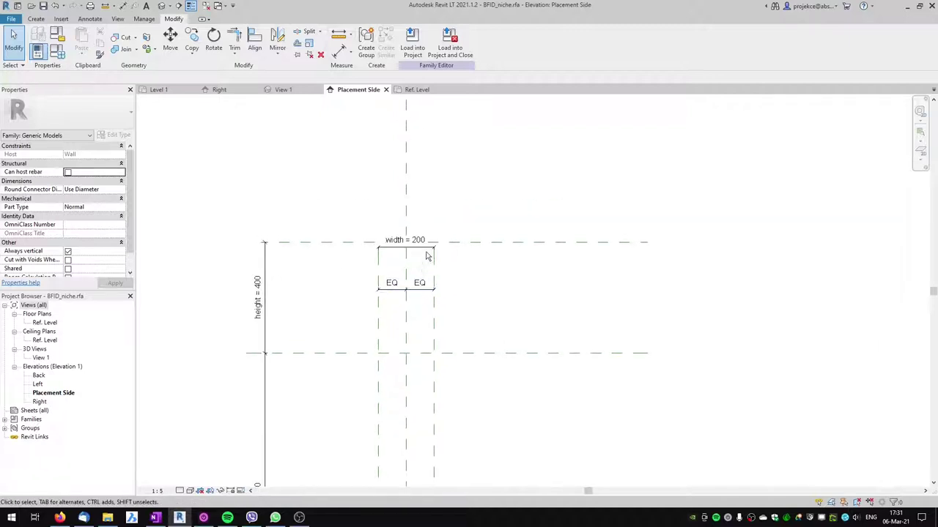
{"action": "middle_click_drag", "start_coordinate": [454, 273], "coordinate": [524, 341]}
{"action": "scroll", "coordinate": [482, 341], "scroll_direction": "up", "scroll_amount": 1}
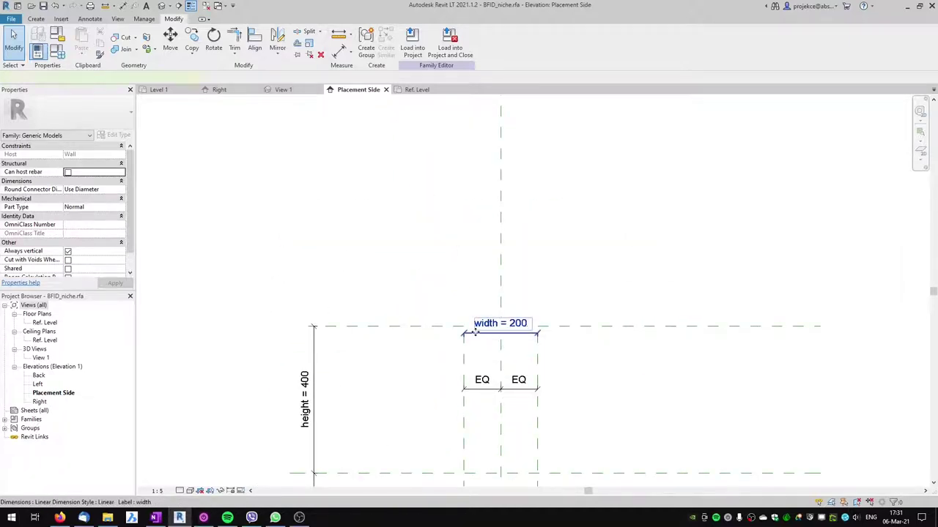
{"action": "left_click_drag", "start_coordinate": [475, 332], "coordinate": [469, 256]}
{"action": "left_click", "coordinate": [481, 389]}
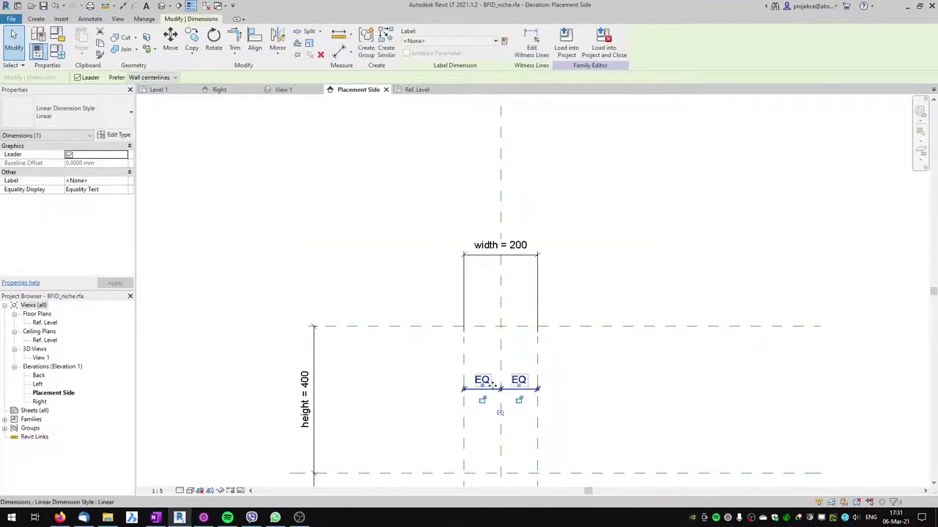
{"action": "left_click_drag", "start_coordinate": [491, 386], "coordinate": [489, 267]}
{"action": "left_click", "coordinate": [546, 366]}
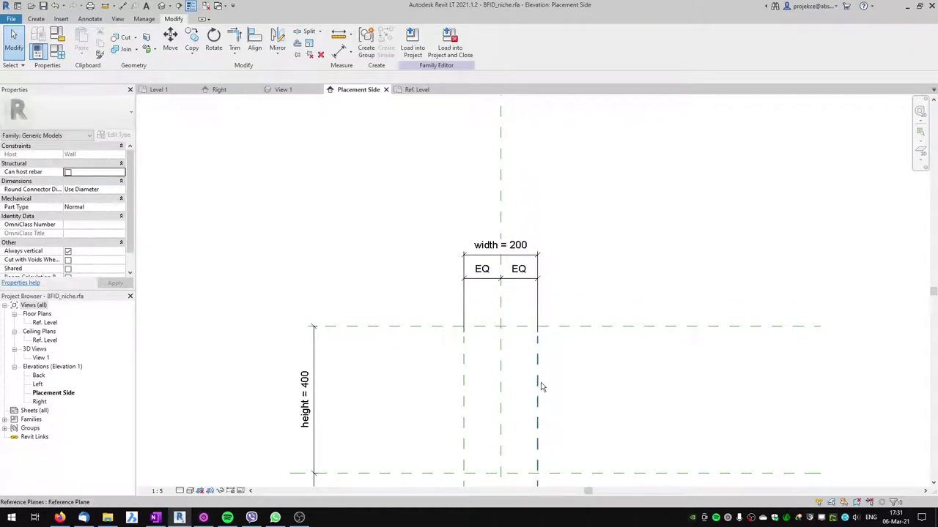
- Extend the upper ends of the right and left vertical reference planes past the upper horizontal plane
{"action": "left_click", "coordinate": [539, 386]}
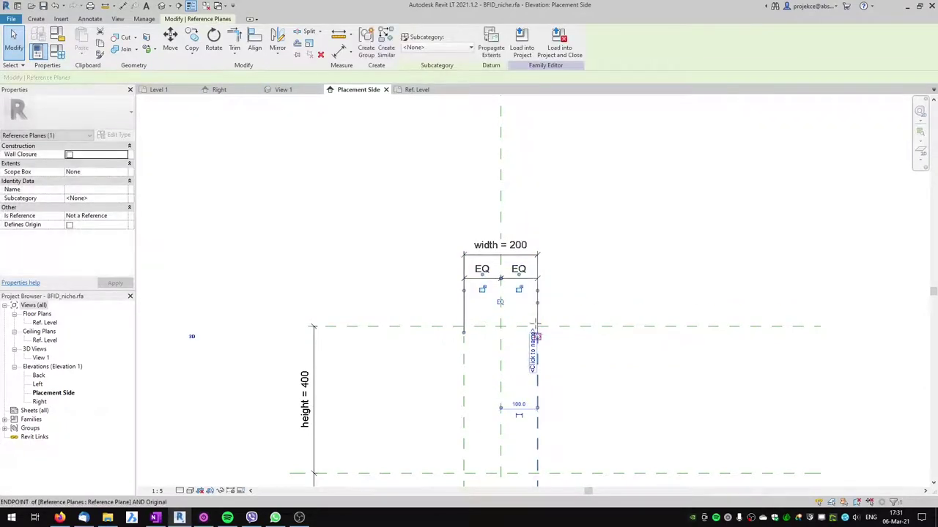
{"action": "left_click_drag", "start_coordinate": [535, 324], "coordinate": [537, 277]}
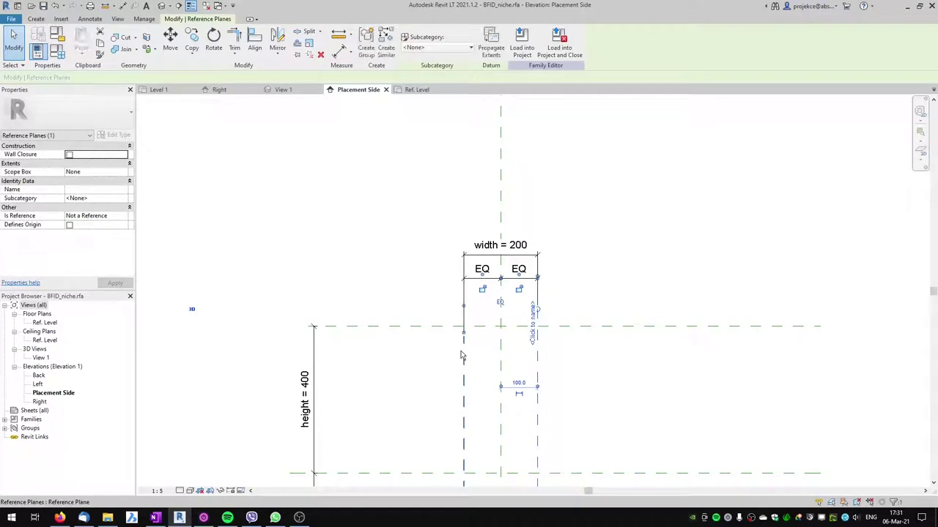
{"action": "left_click", "coordinate": [462, 356]}
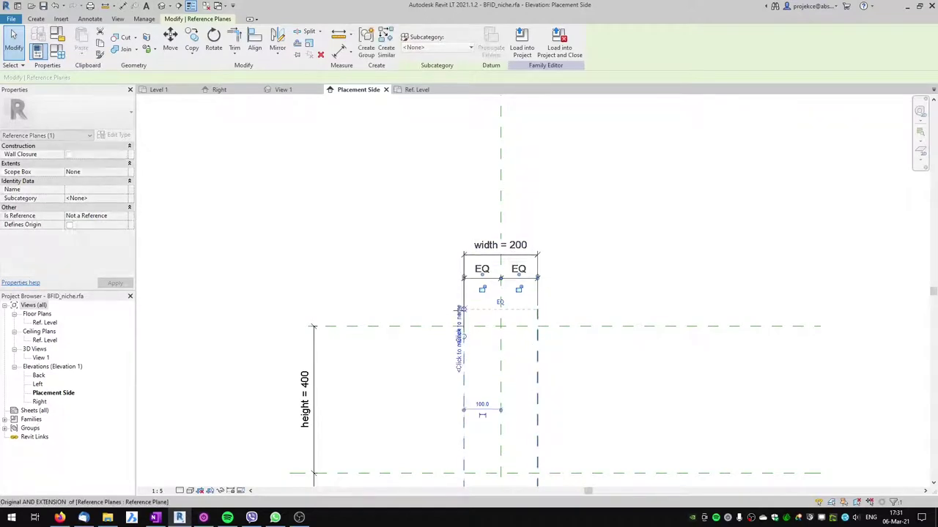
{"action": "key", "text": "Escape"}
{"action": "scroll", "coordinate": [432, 293], "scroll_direction": "down", "scroll_amount": 2}
{"action": "scroll", "coordinate": [462, 273], "scroll_direction": "down", "scroll_amount": 1}
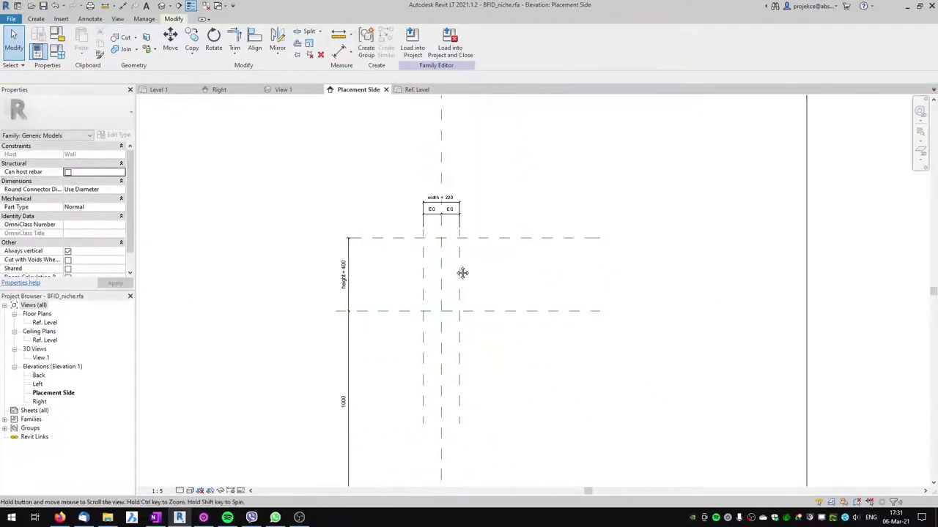
{"action": "middle_click_drag", "start_coordinate": [462, 273], "coordinate": [483, 236]}
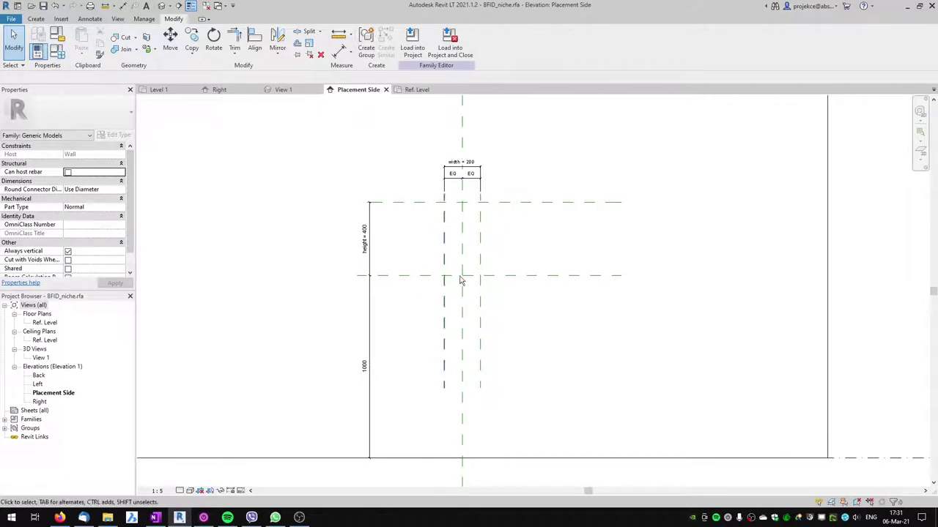
- In the Ref. Level floor plan, draw a horizontal reference plane inside the wall, about 44 mm behind its placement-side face, across the niche planes
{"action": "left_click", "coordinate": [415, 90]}
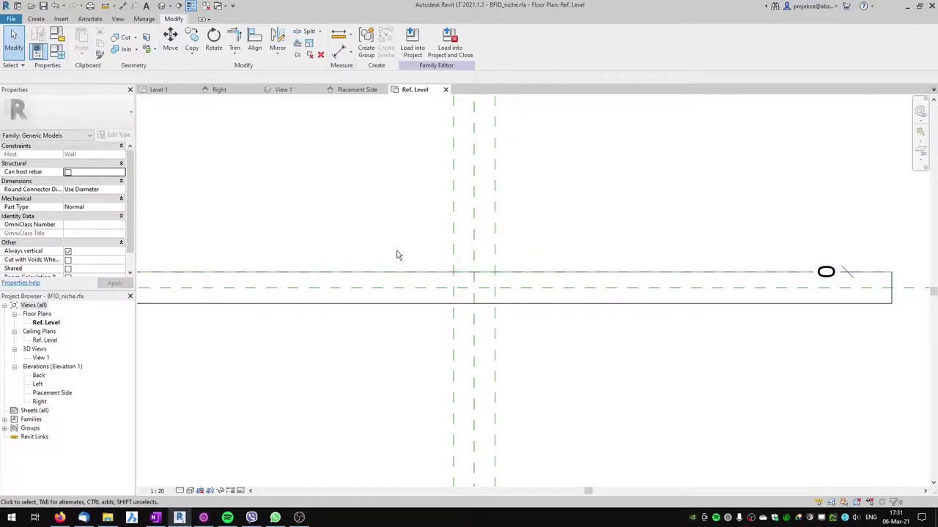
{"action": "left_click", "coordinate": [36, 19]}
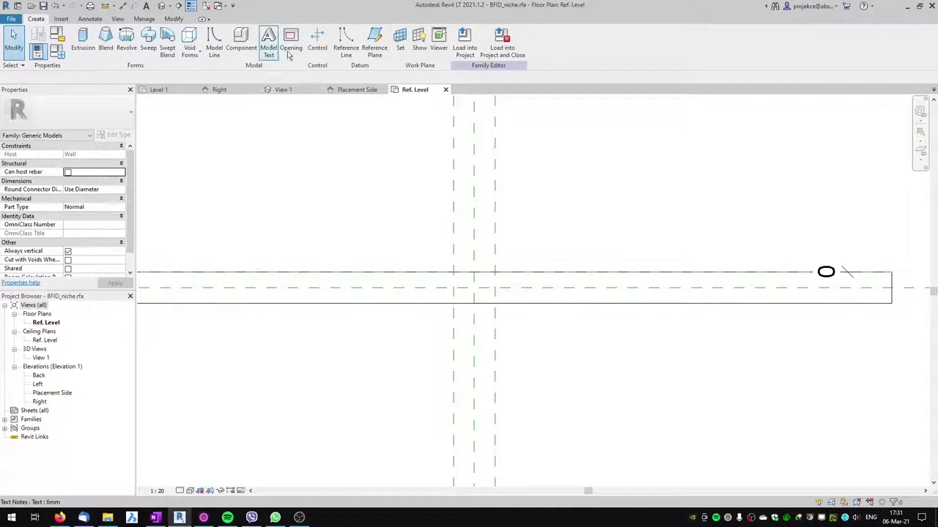
{"action": "left_click", "coordinate": [377, 40]}
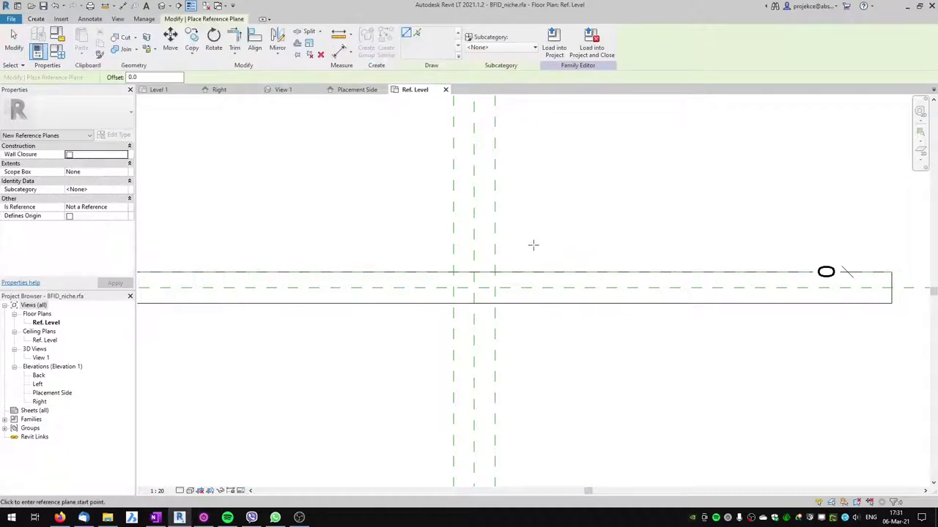
{"action": "scroll", "coordinate": [533, 246], "scroll_direction": "up", "scroll_amount": 2}
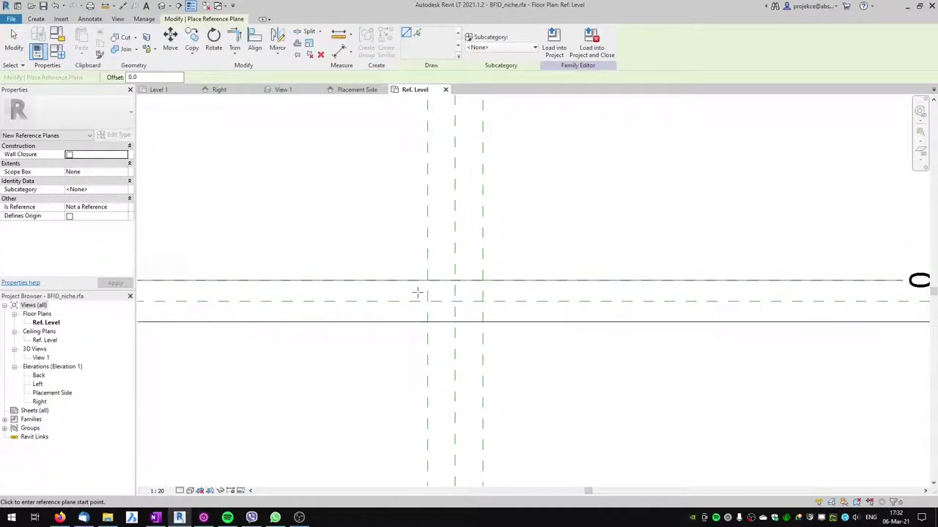
{"action": "left_click", "coordinate": [379, 293]}
{"action": "left_click", "coordinate": [570, 293]}
{"action": "scroll", "coordinate": [586, 300], "scroll_direction": "down", "scroll_amount": 2}
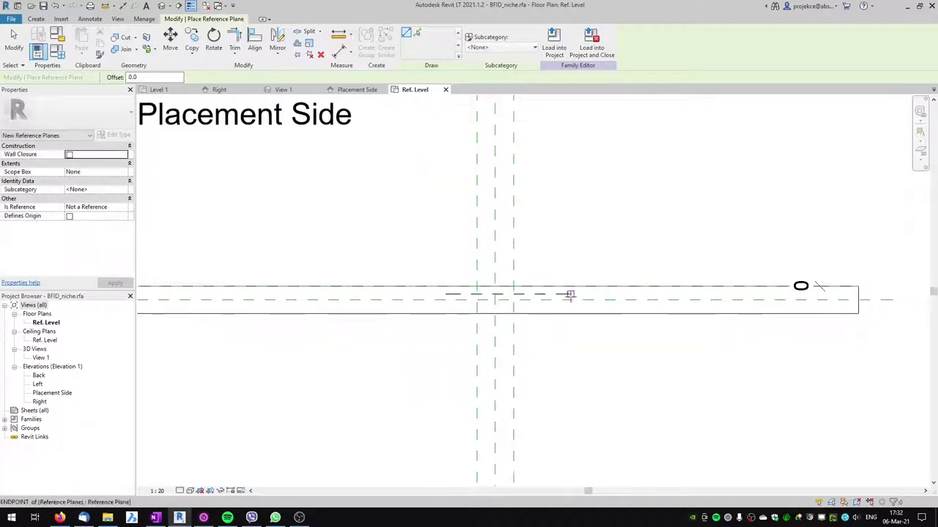
{"action": "key", "text": "Escape"}
{"action": "key", "text": "Escape"}
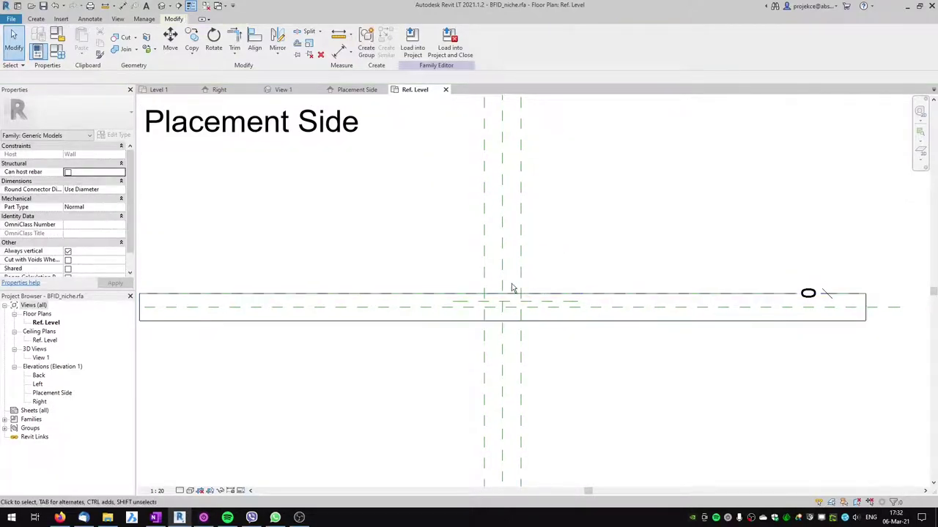
- Dimension the distance between the new reference plane and the wall's placement-side face, placing it beyond the plane's left end
{"action": "key", "text": "d"}
{"action": "key", "text": "i"}
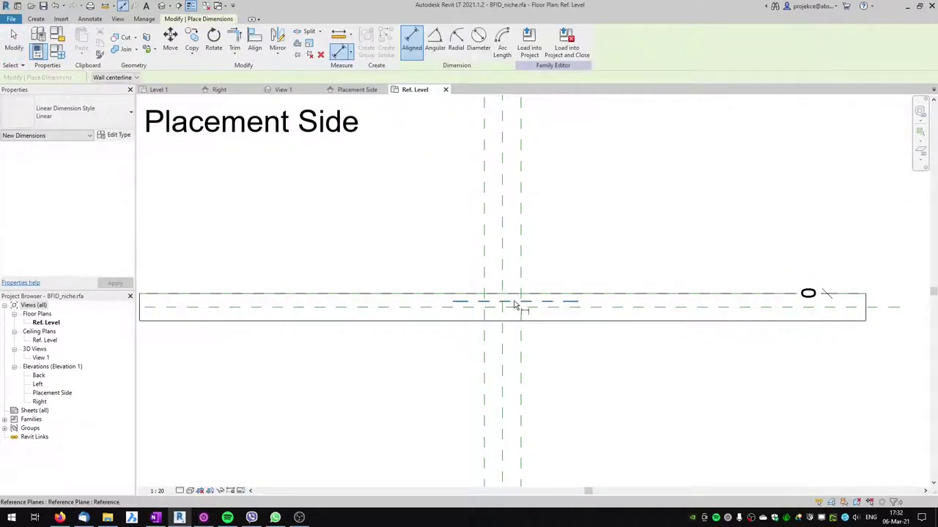
{"action": "left_click", "coordinate": [514, 305]}
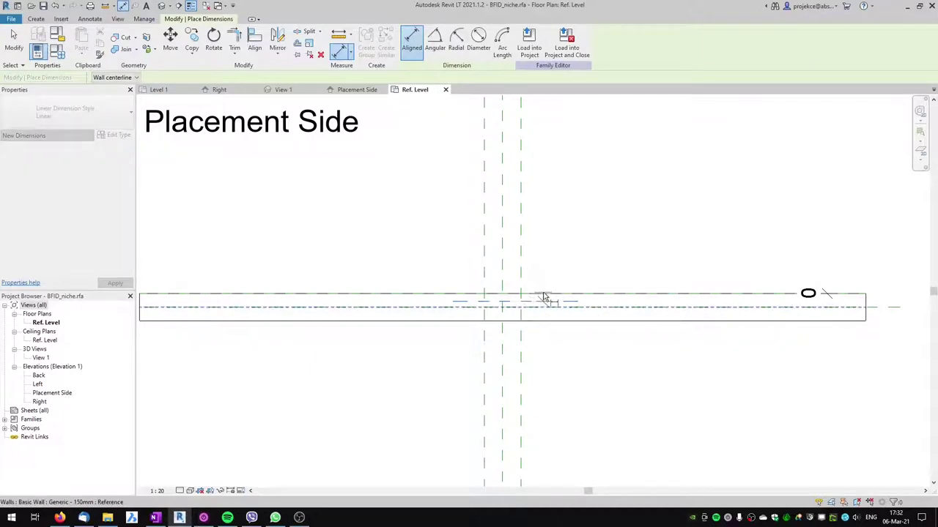
{"action": "left_click", "coordinate": [544, 298]}
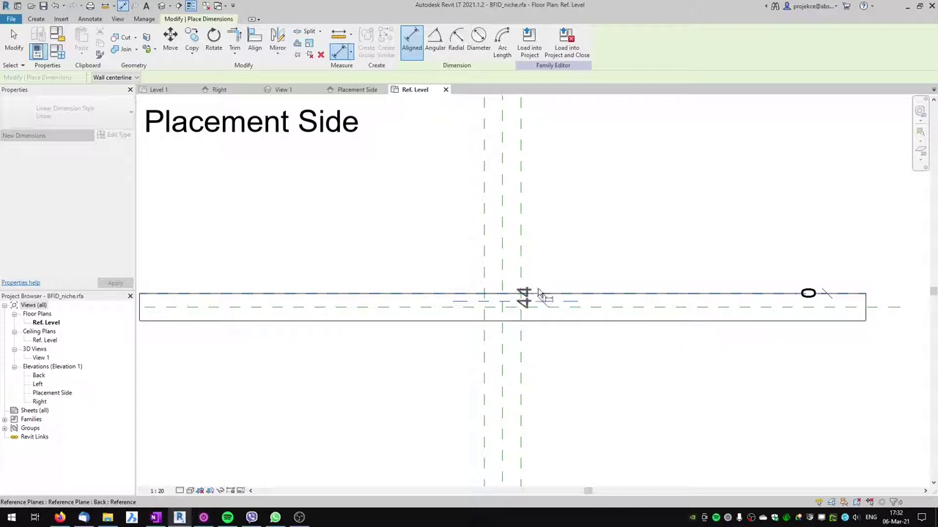
{"action": "left_click", "coordinate": [422, 257]}
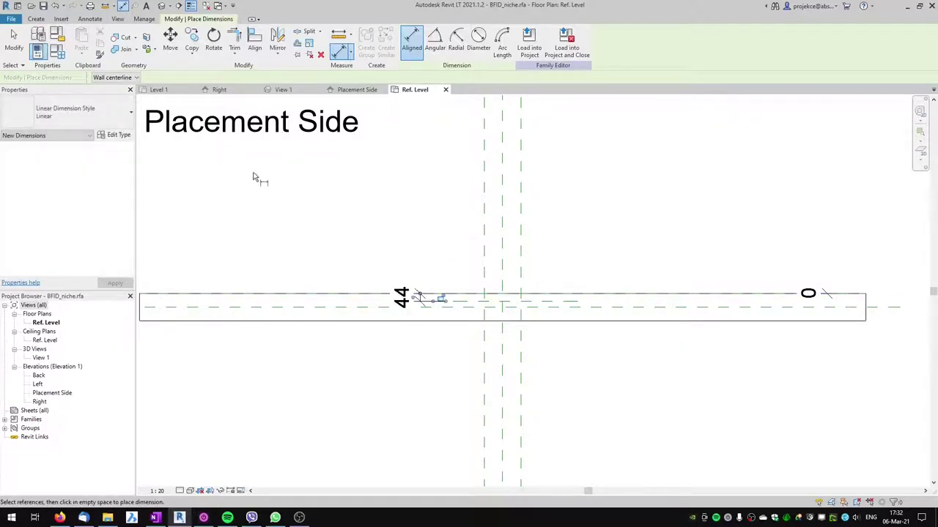
{"action": "key", "text": "Escape"}
{"action": "key", "text": "Escape"}
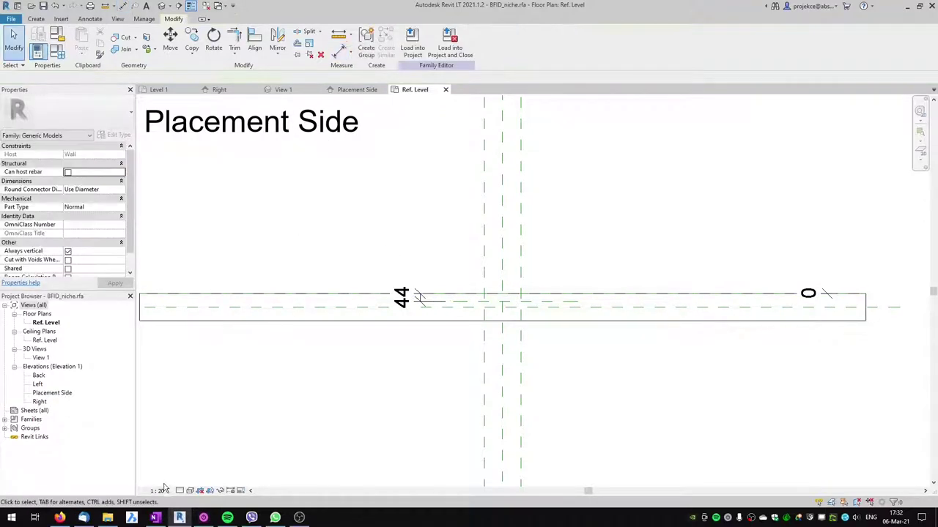
- Set the floor plan's view scale to 1:5 and select the new depth dimension
{"action": "left_click", "coordinate": [163, 490]}
{"action": "left_click", "coordinate": [173, 375]}
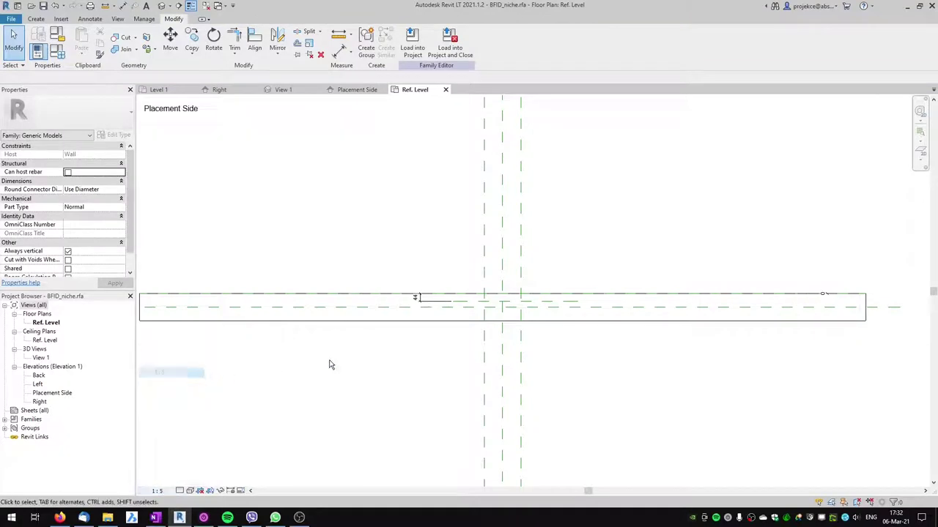
{"action": "left_click", "coordinate": [419, 298]}
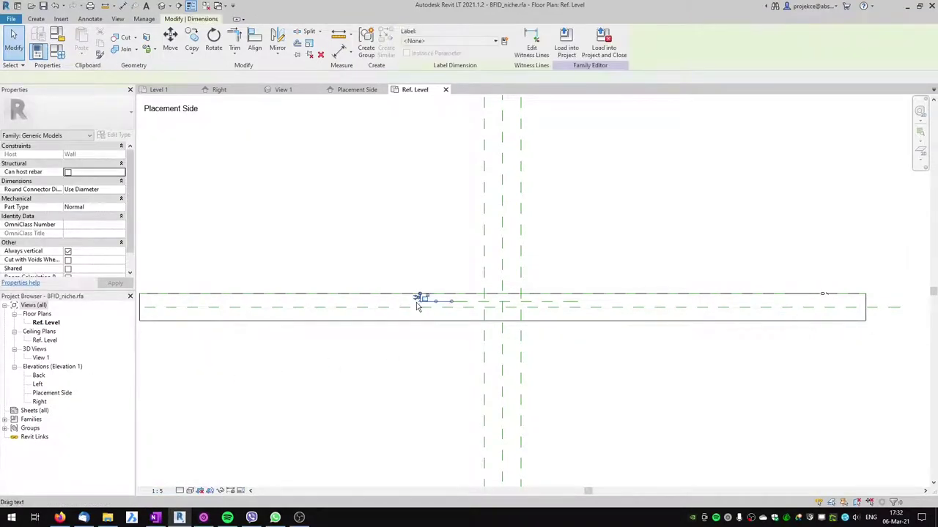
- Label the selected depth dimension with a new instance family parameter named depth
{"action": "left_click", "coordinate": [505, 42]}
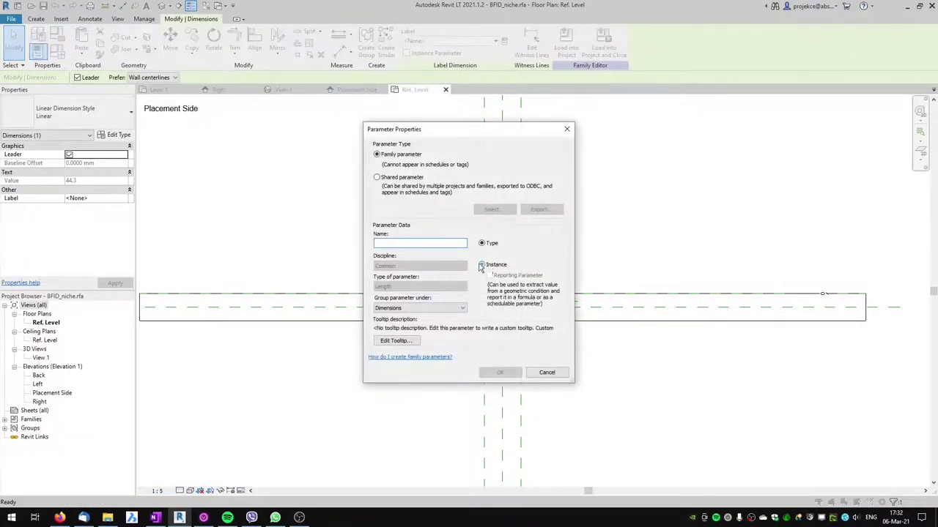
{"action": "left_click", "coordinate": [411, 242]}
{"action": "type", "text": "depth"}
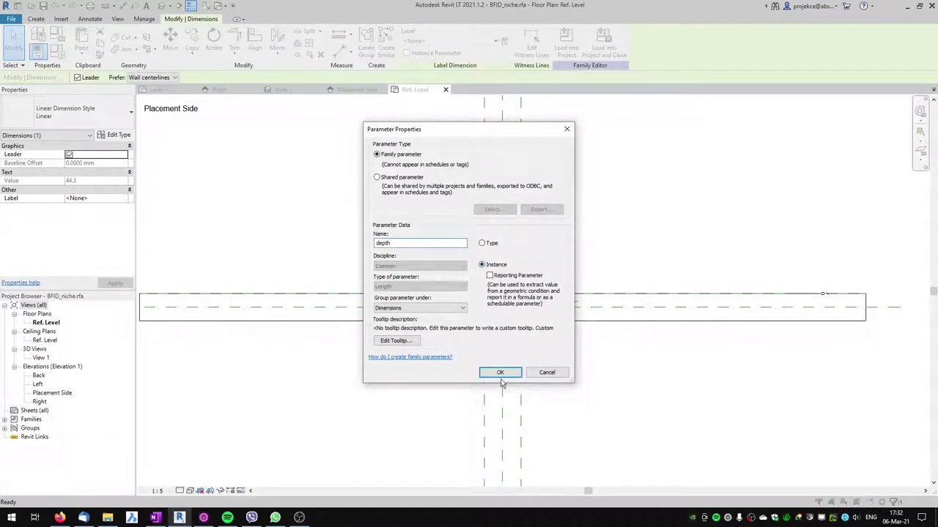
{"action": "left_click", "coordinate": [501, 374]}
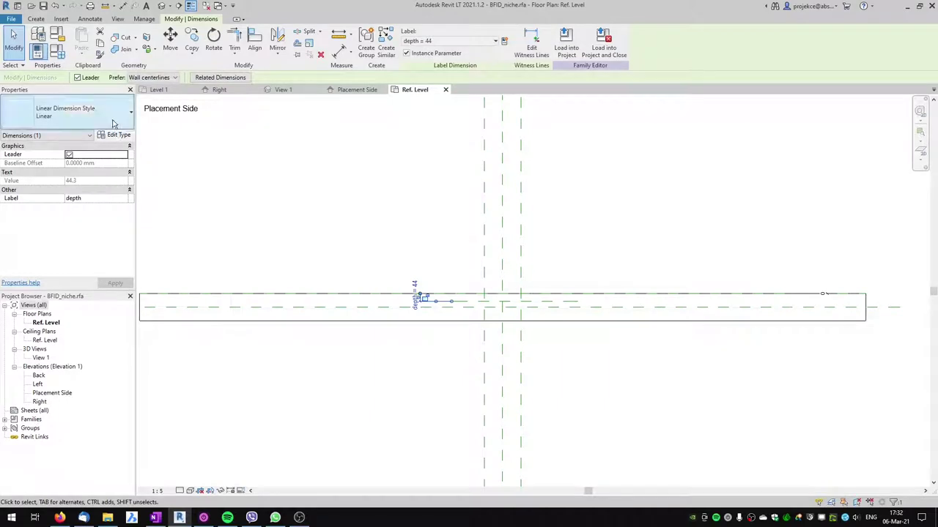
- Set the depth parameter to 100 mm in Family Types and lock it
{"action": "left_click", "coordinate": [57, 51]}
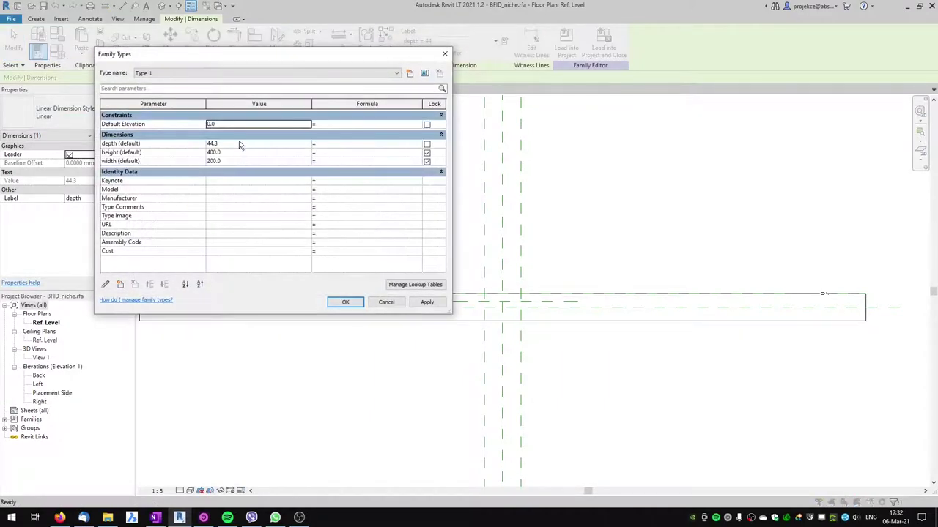
{"action": "left_click", "coordinate": [239, 143]}
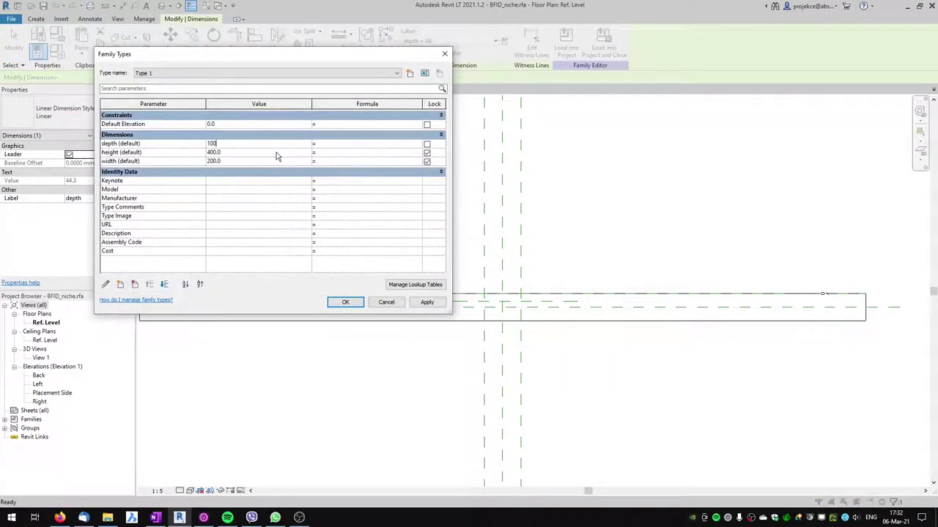
{"action": "type", "text": "100"}
{"action": "key", "text": "Tab"}
{"action": "left_click", "coordinate": [427, 144]}
{"action": "left_click", "coordinate": [427, 303]}
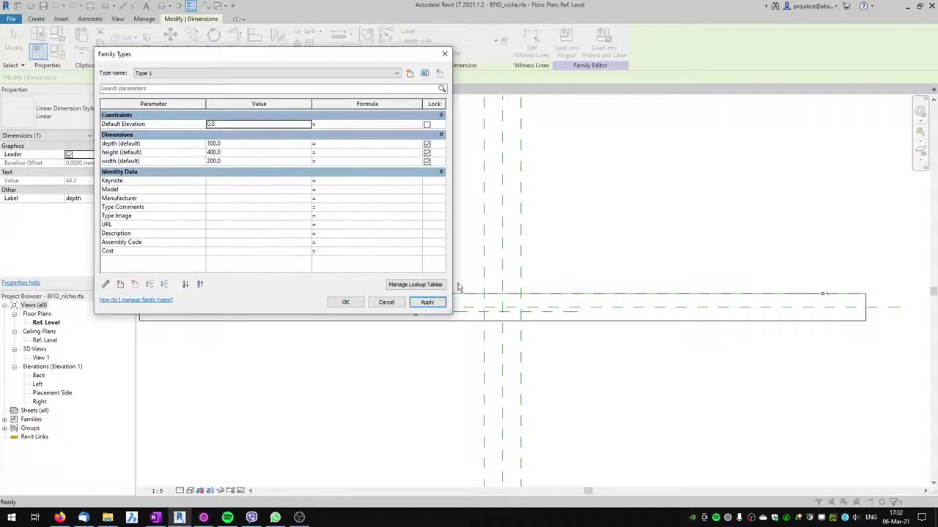
{"action": "left_click", "coordinate": [345, 302]}
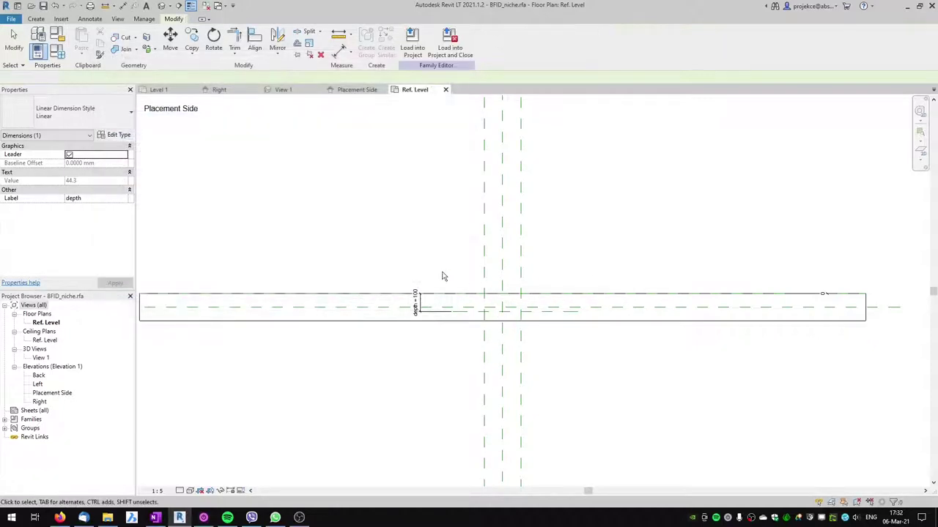
{"action": "left_click", "coordinate": [542, 334]}
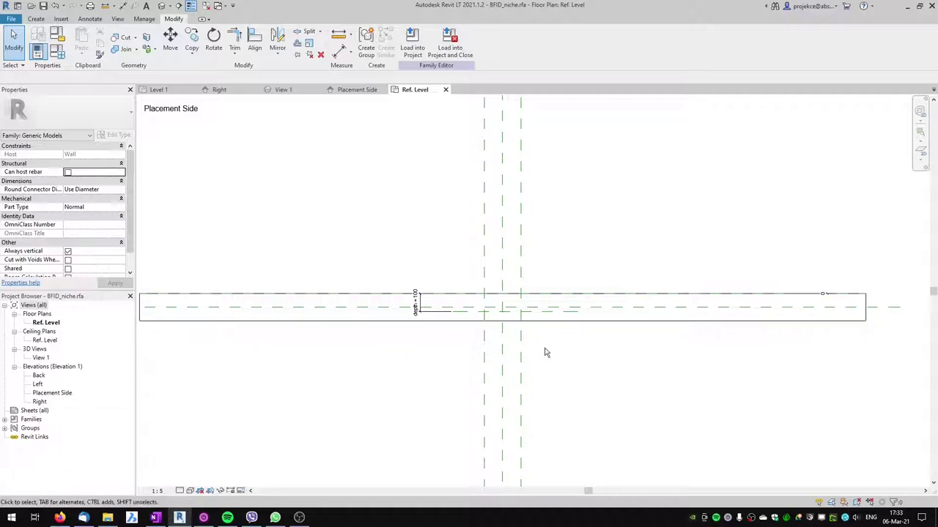
- In the Placement Side elevation, create a rectangular void extrusion between the width and height reference planes, with its sides locked to them
{"action": "left_click", "coordinate": [357, 89]}
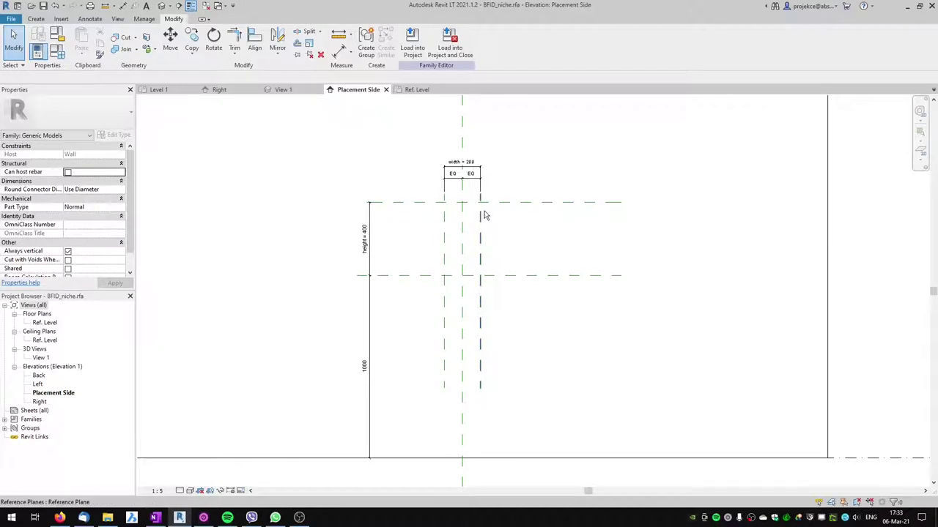
{"action": "left_click", "coordinate": [36, 20]}
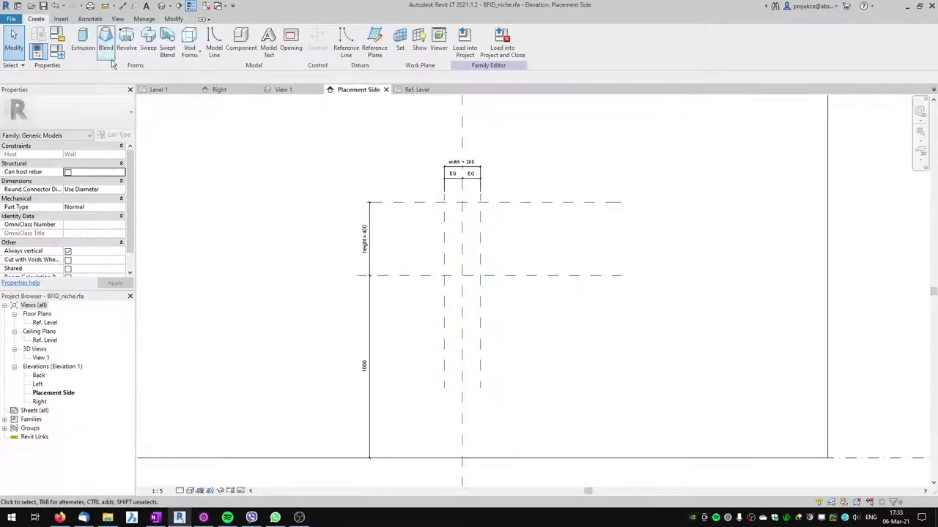
{"action": "left_click", "coordinate": [189, 50]}
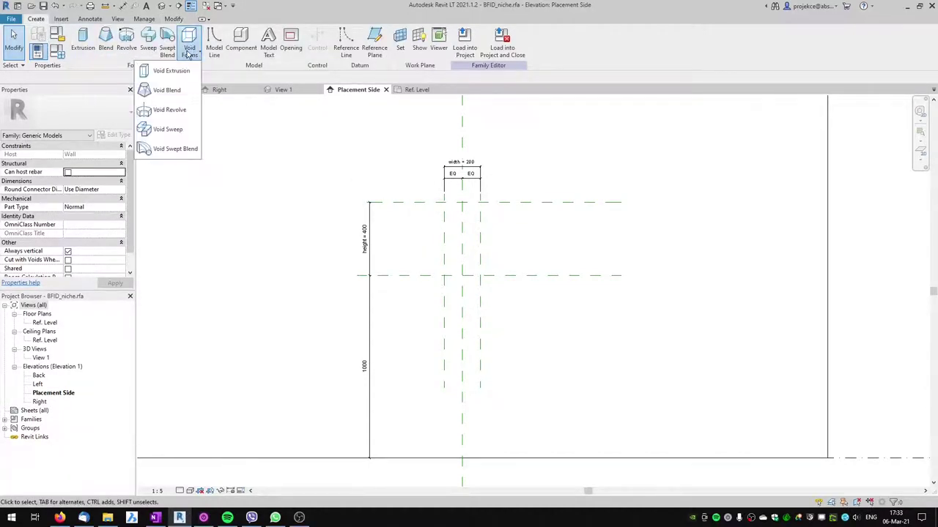
{"action": "left_click", "coordinate": [165, 70]}
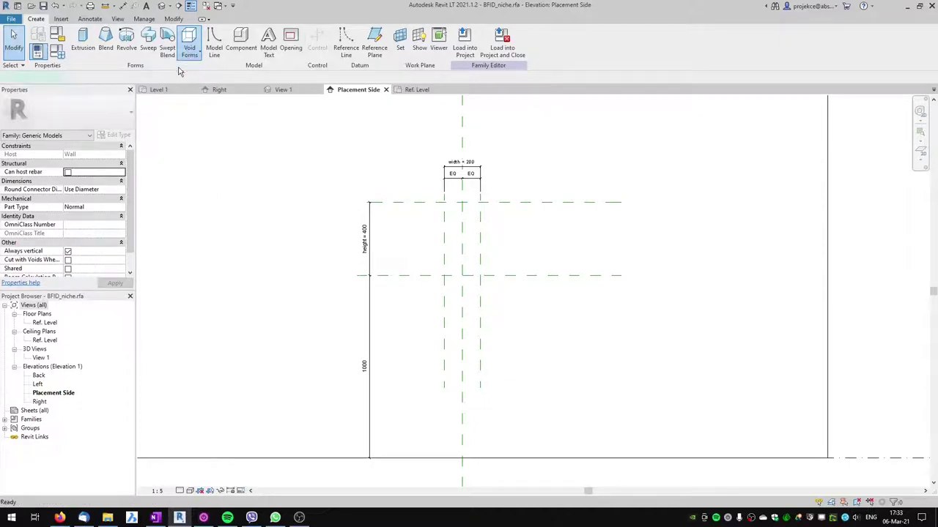
{"action": "left_click", "coordinate": [438, 32]}
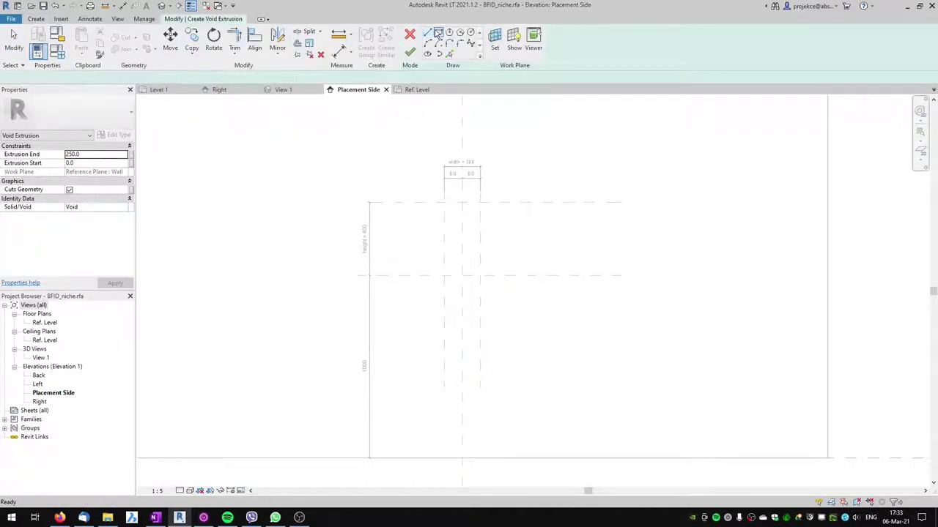
{"action": "left_click", "coordinate": [444, 203]}
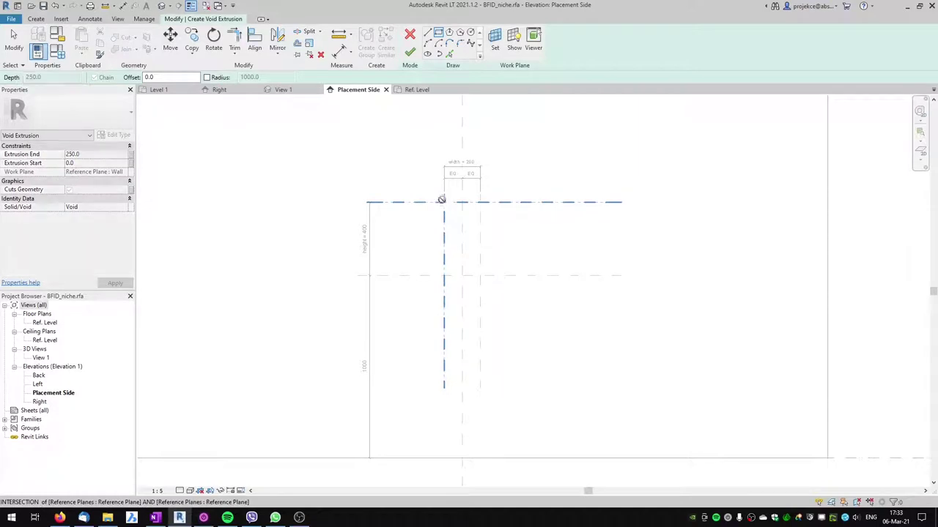
{"action": "left_click", "coordinate": [480, 276]}
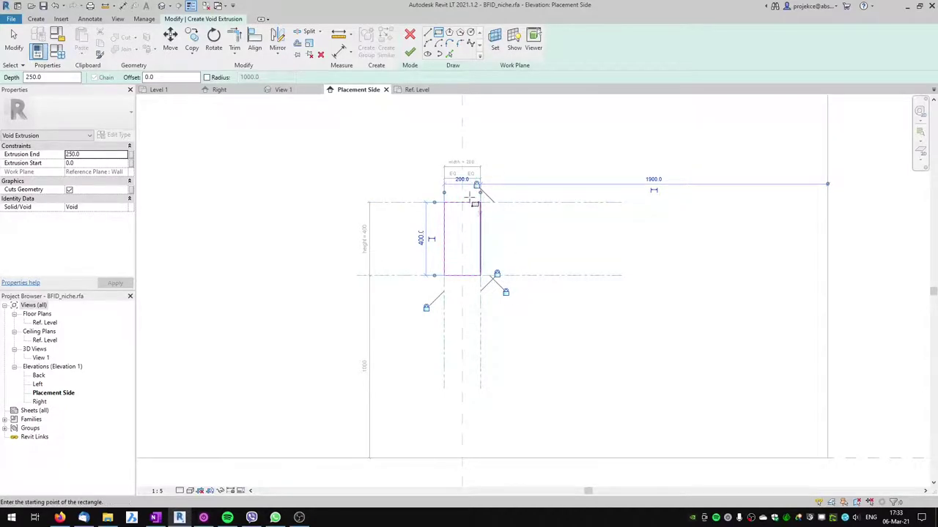
{"action": "left_click", "coordinate": [409, 54]}
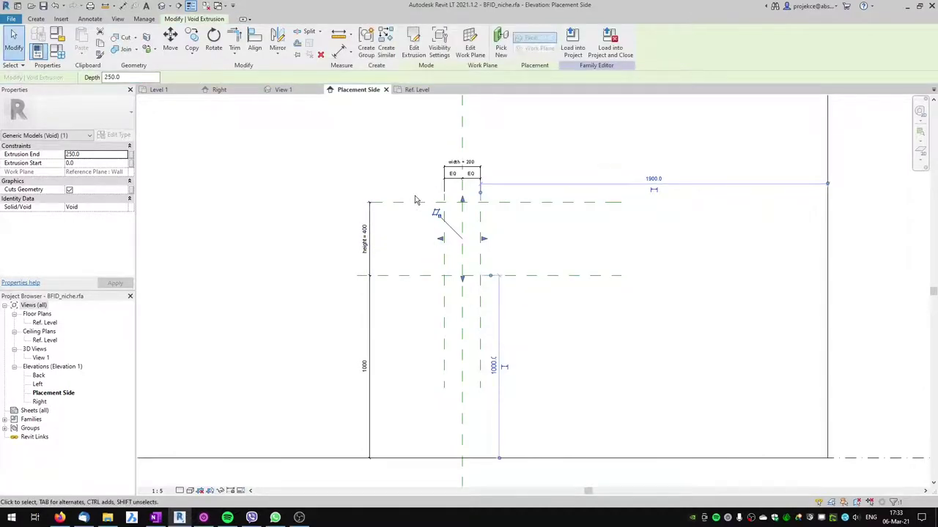
{"action": "key", "text": "Escape"}
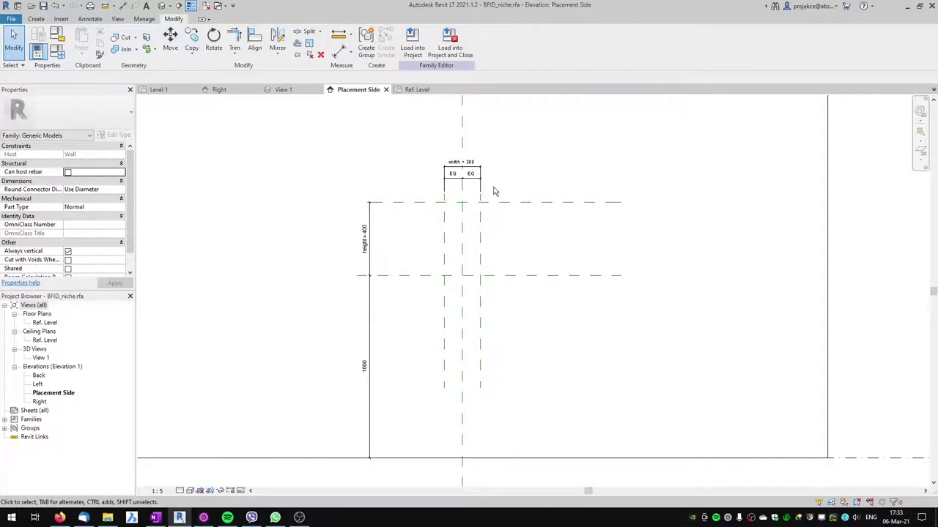
- In the Ref. Level floor plan, align the void extrusion's back face with the depth reference plane
{"action": "left_click", "coordinate": [418, 90]}
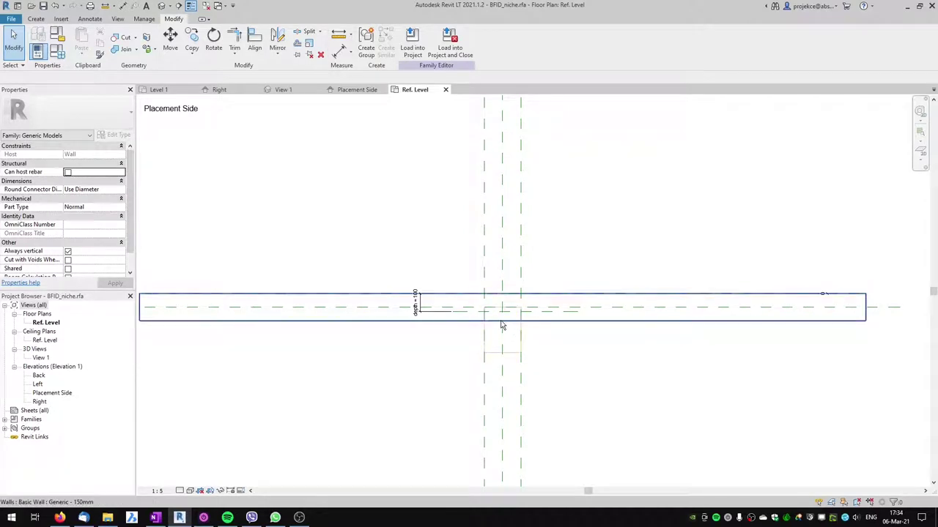
{"action": "key", "text": "a"}
{"action": "key", "text": "l"}
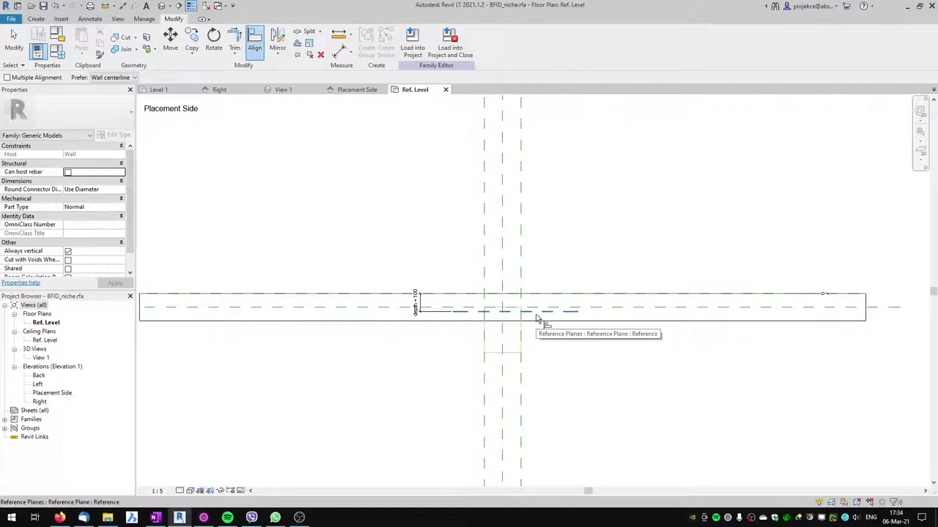
{"action": "left_click", "coordinate": [537, 312]}
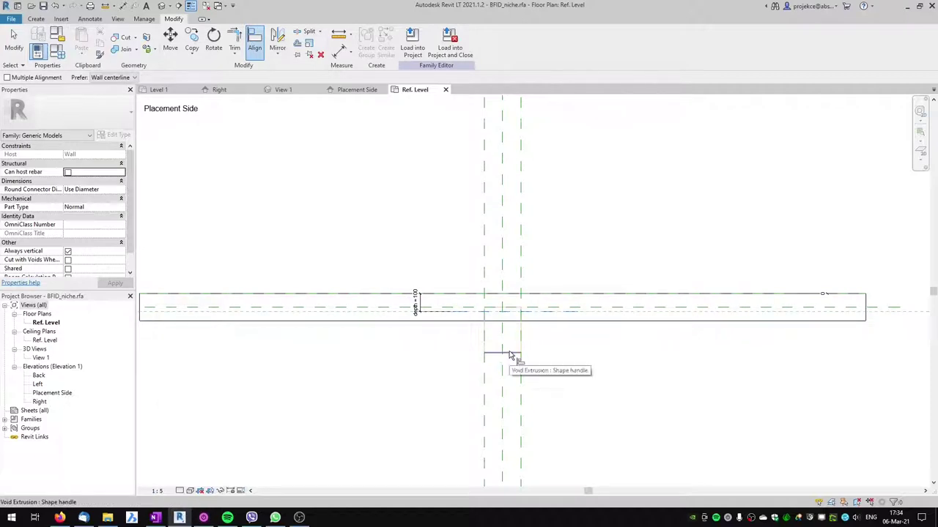
{"action": "left_click", "coordinate": [510, 354]}
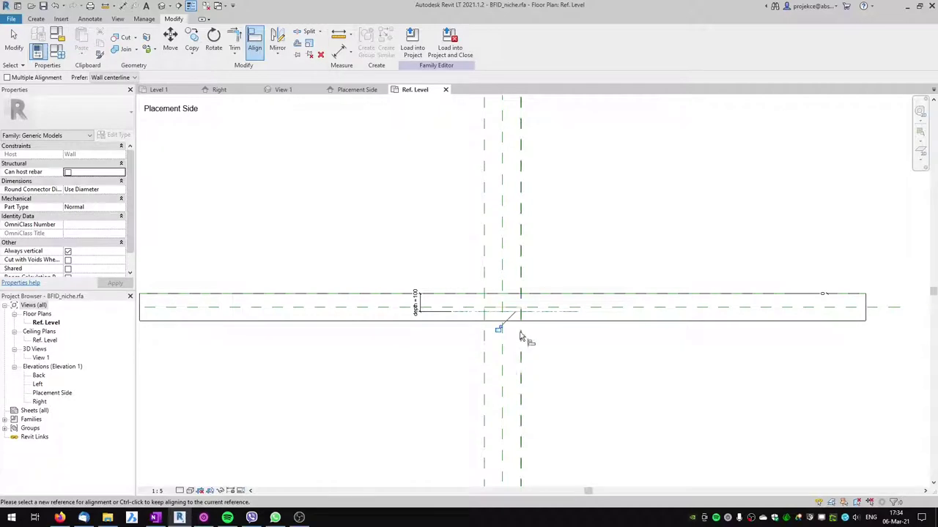
- Align the void extrusion's front face with the wall's placement-side face
{"action": "left_click", "coordinate": [550, 297]}
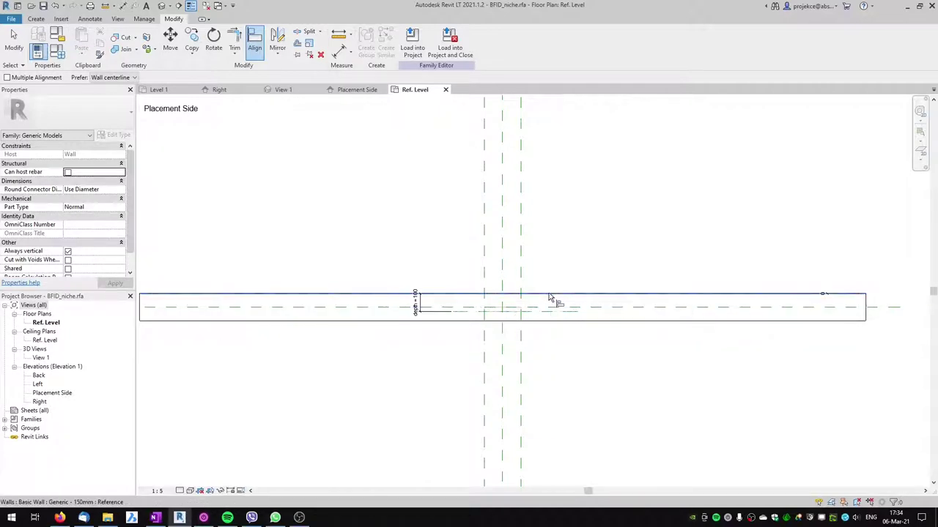
{"action": "left_click", "coordinate": [506, 314]}
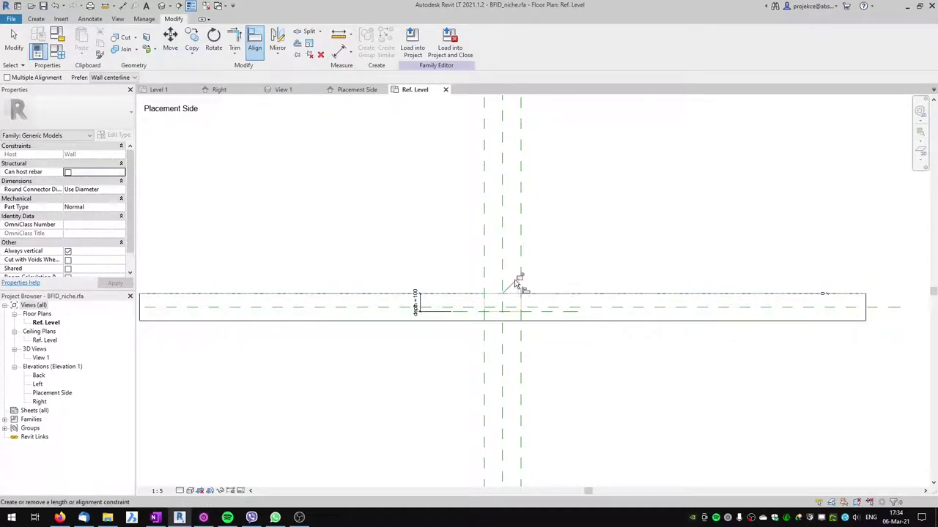
{"action": "key", "text": "Escape"}
{"action": "key", "text": "Escape"}
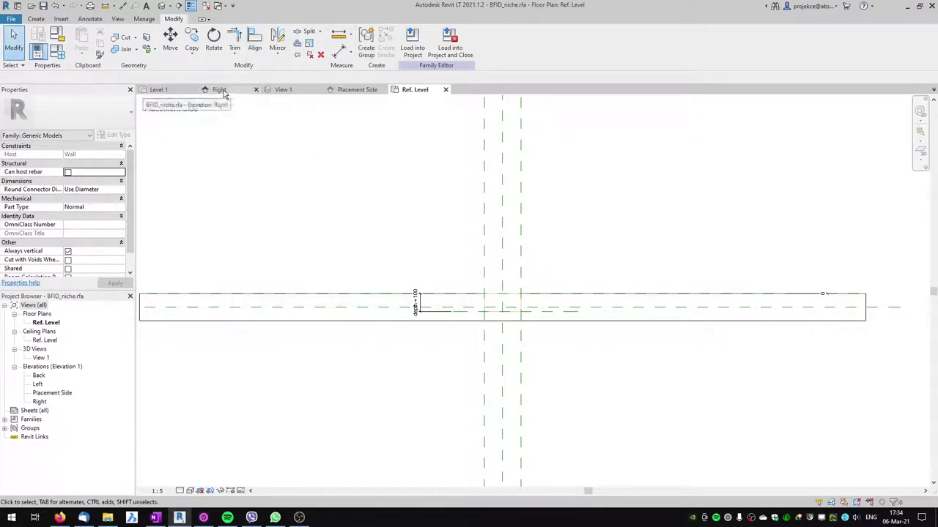
- In 3D View 1, cut the wall with the void extrusion to form the niche
{"action": "left_click", "coordinate": [283, 89]}
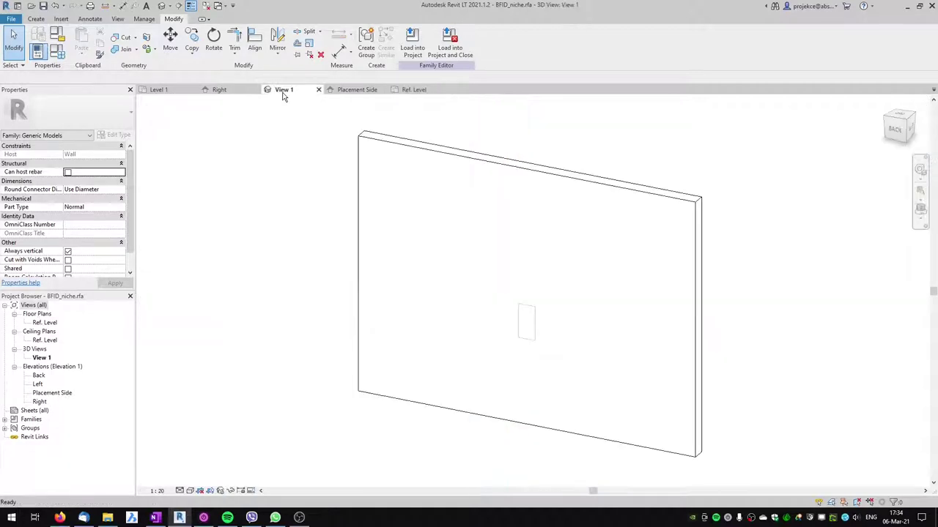
{"action": "middle_click_drag", "start_coordinate": [535, 395], "coordinate": [488, 369], "text": "shift"}
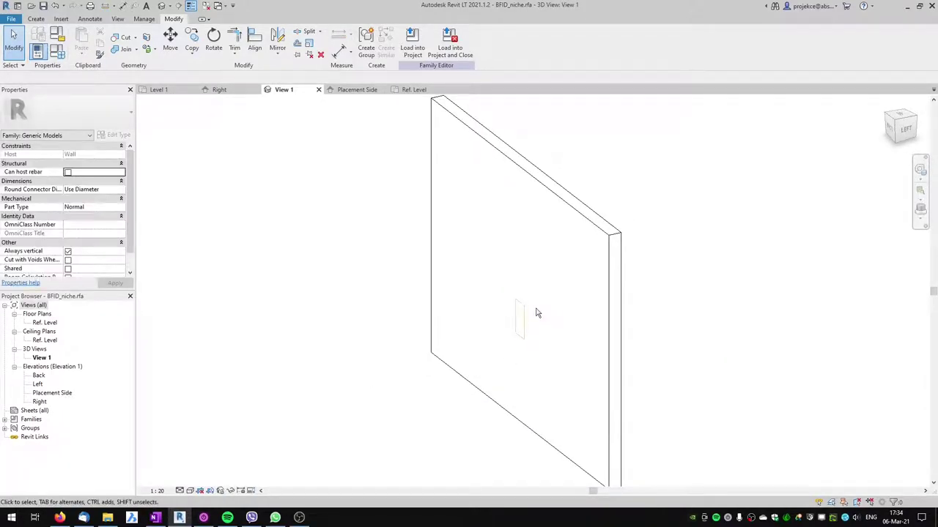
{"action": "middle_click_drag", "start_coordinate": [520, 316], "coordinate": [527, 347], "text": "shift"}
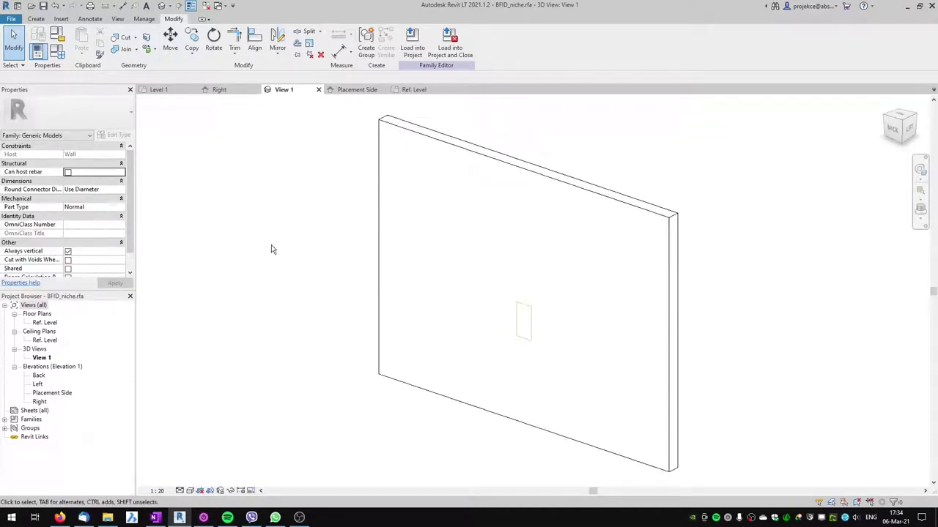
{"action": "left_click", "coordinate": [121, 37]}
{"action": "left_click", "coordinate": [461, 150]}
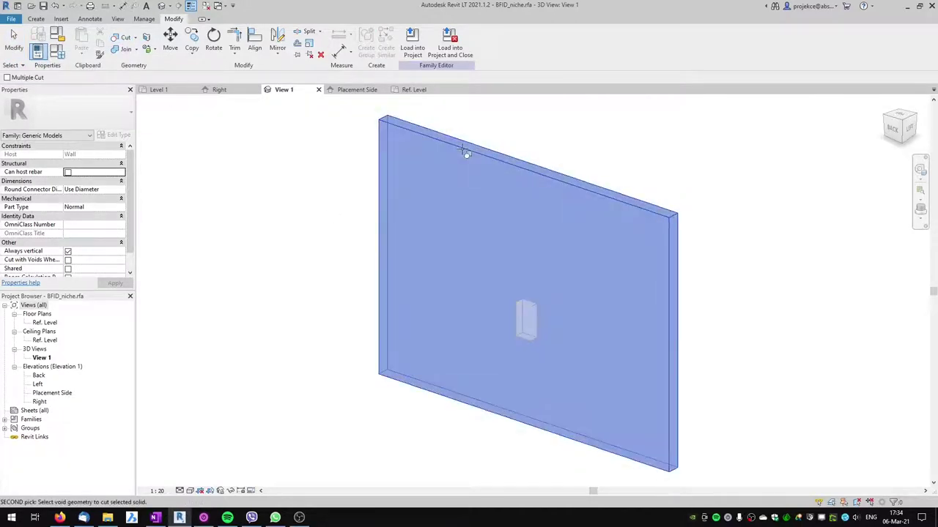
{"action": "left_click", "coordinate": [515, 306]}
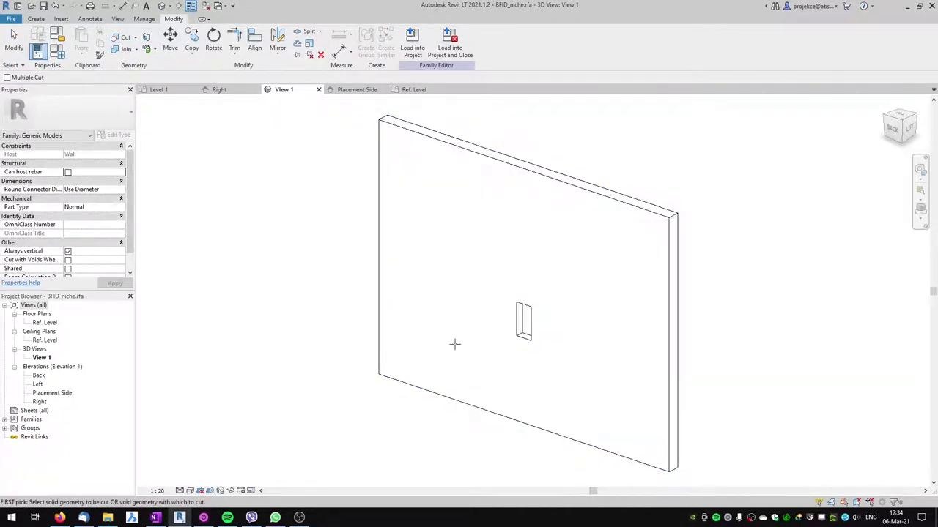
{"action": "key", "text": "Escape"}
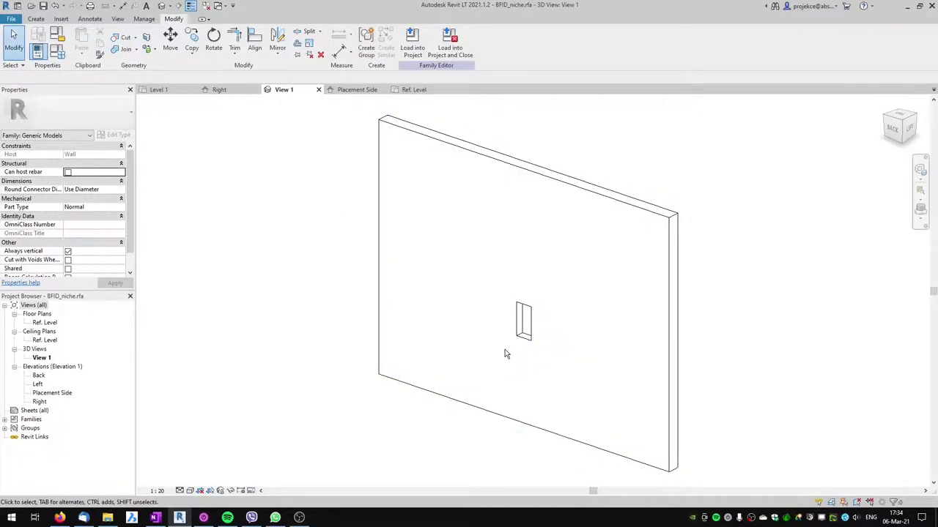
- Display the 3D view shaded and set the depth parameter to 50 mm in Family Types
{"action": "left_click", "coordinate": [189, 491]}
{"action": "left_click", "coordinate": [220, 461]}
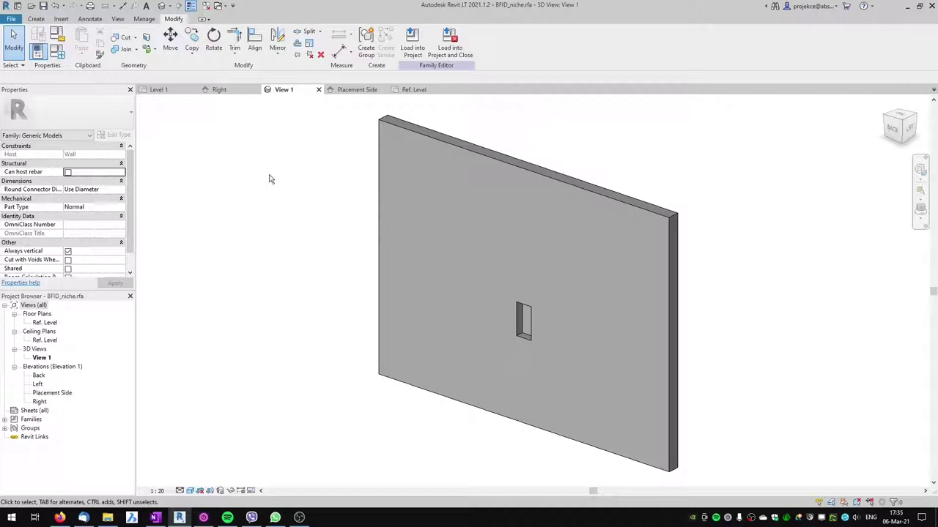
{"action": "left_click", "coordinate": [61, 57]}
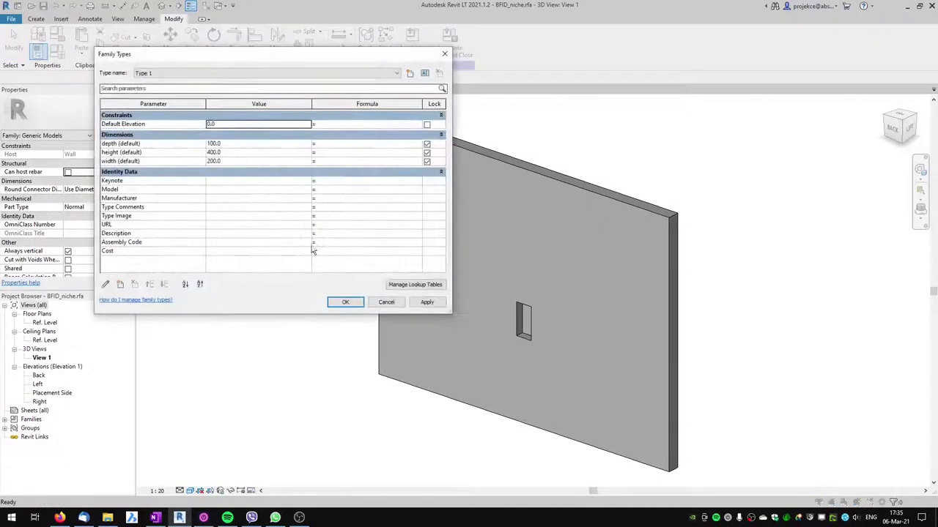
{"action": "left_click", "coordinate": [246, 145]}
{"action": "type", "text": "50"}
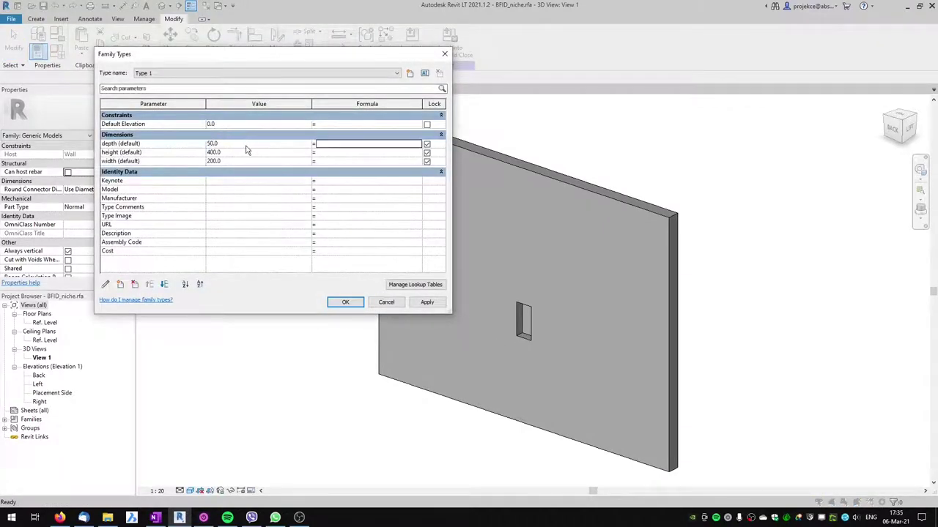
{"action": "left_click", "coordinate": [427, 302]}
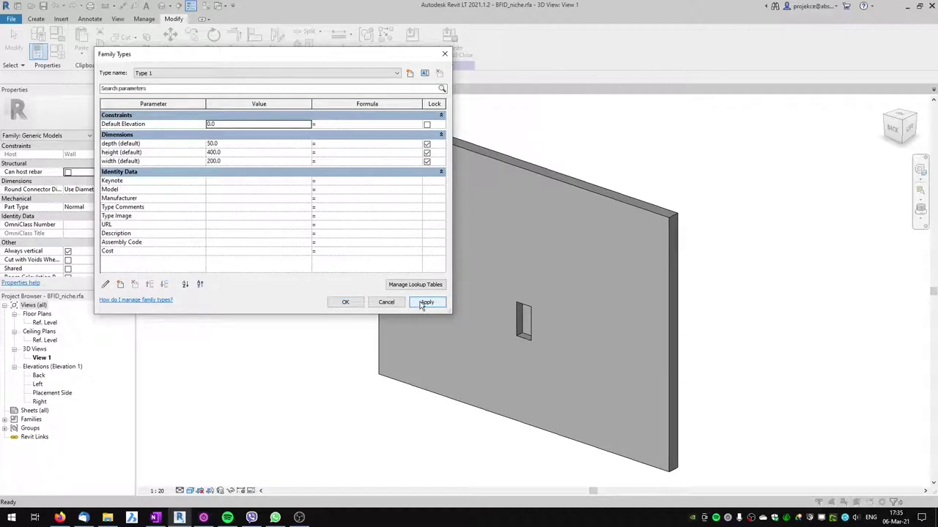
{"action": "left_click", "coordinate": [346, 302]}
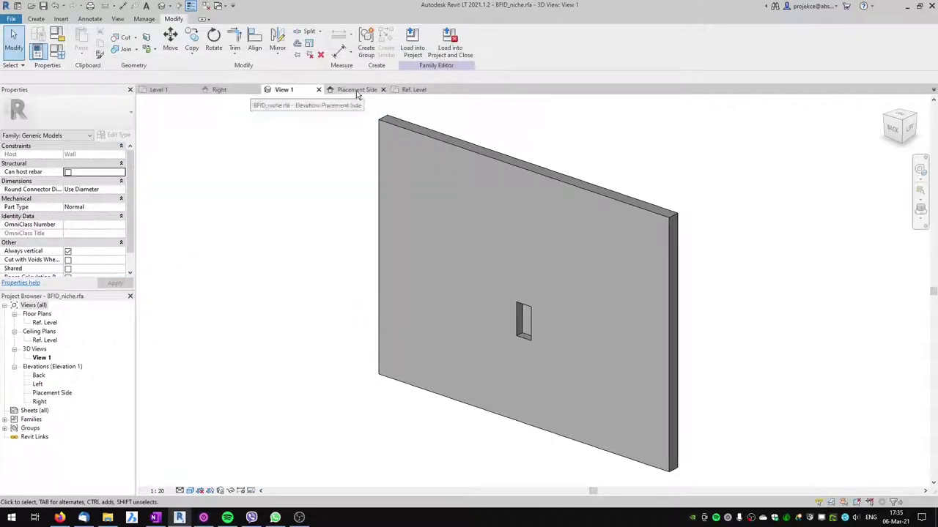
- Open the Ref. Level floor plan to work on the void extrusion's back edge
{"action": "left_click", "coordinate": [414, 89]}
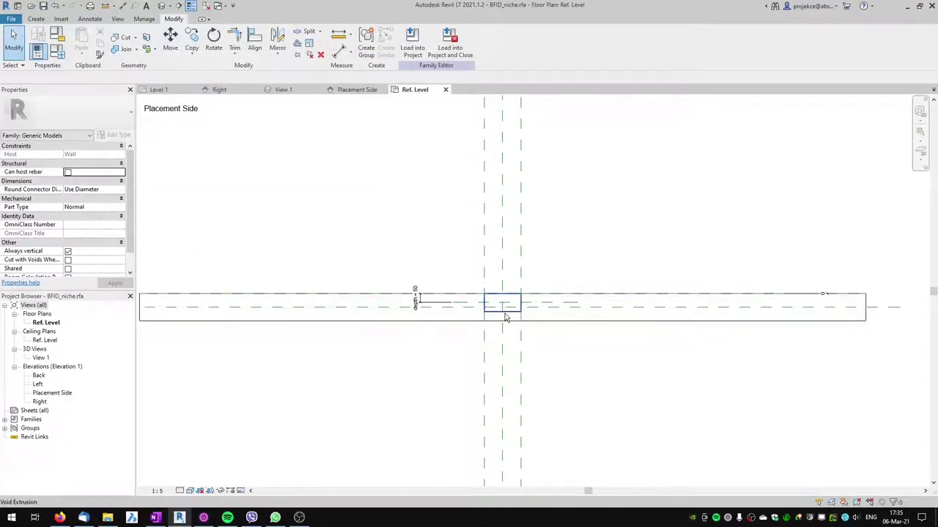
{"action": "scroll", "coordinate": [508, 316], "scroll_direction": "up", "scroll_amount": 2}
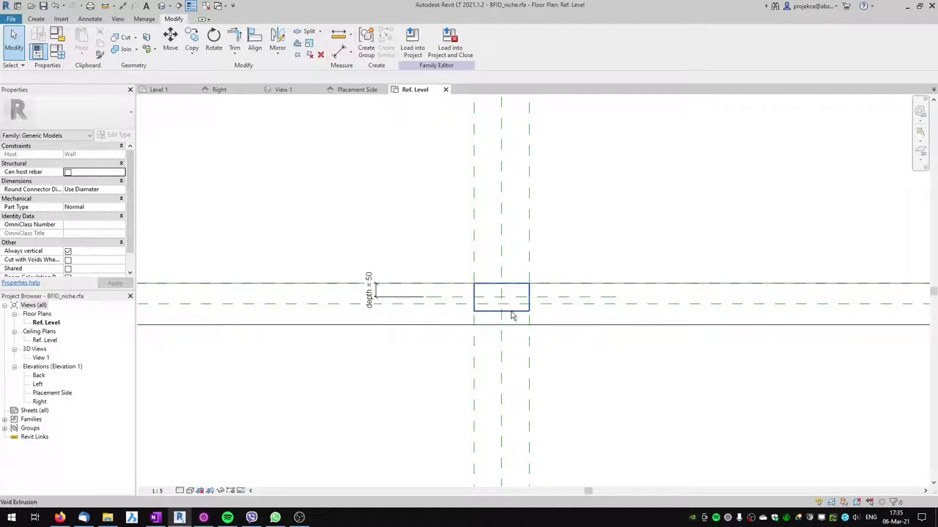
{"action": "left_click", "coordinate": [512, 316]}
{"action": "key", "text": "Escape"}
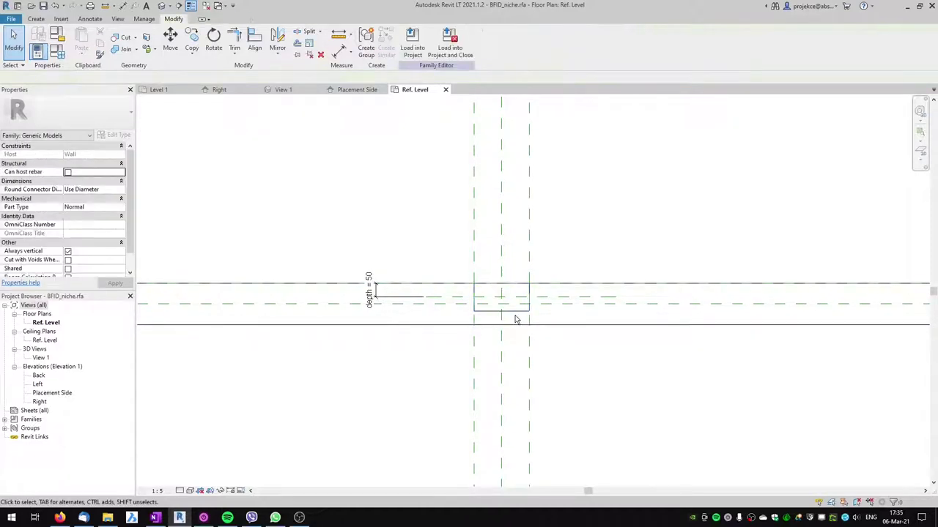
{"action": "key", "text": "a"}
{"action": "key", "text": "l"}
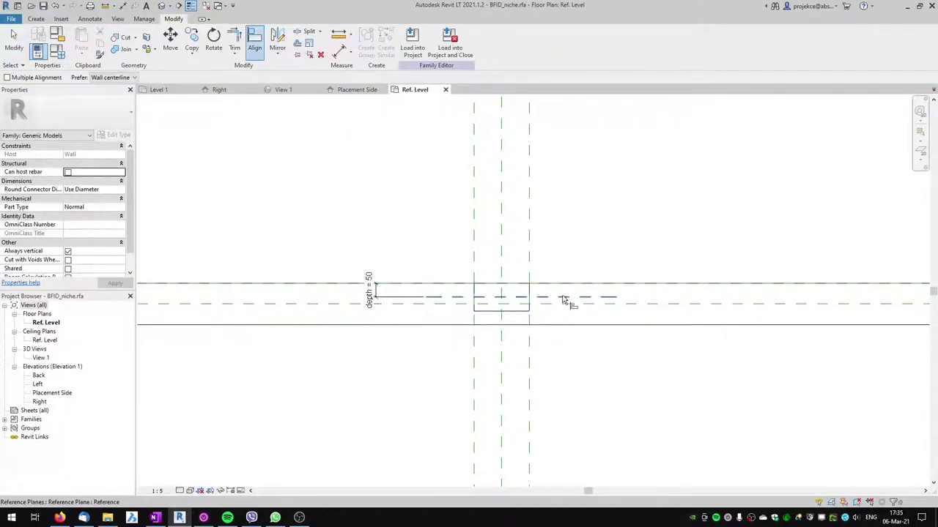
{"action": "key", "text": "Escape"}
- Stretch the void extrusion's back edge to the depth reference plane and lock it there
{"action": "left_click", "coordinate": [515, 311]}
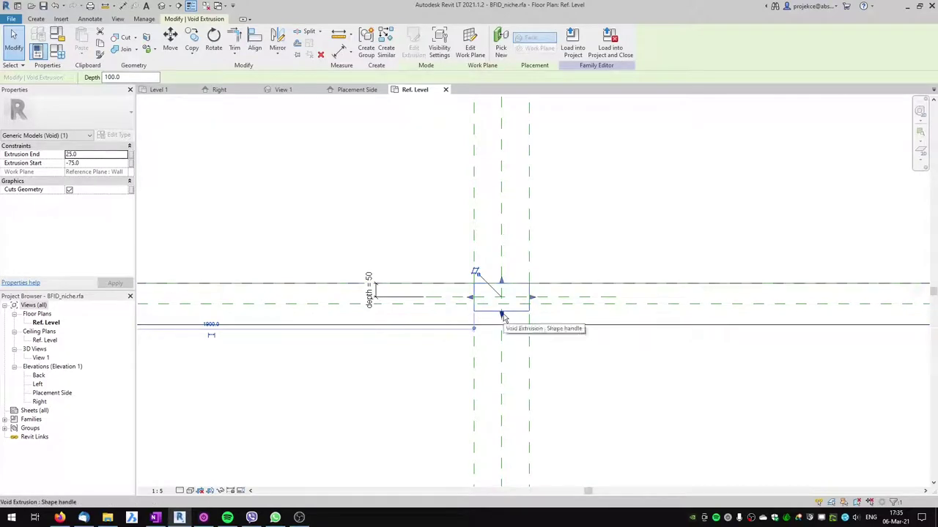
{"action": "left_click_drag", "start_coordinate": [502, 317], "coordinate": [503, 299]}
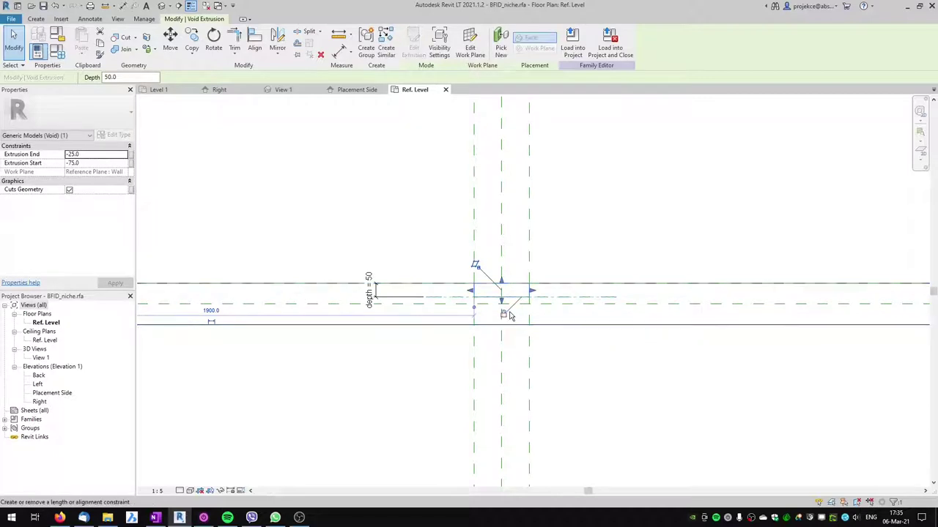
{"action": "key", "text": "Escape"}
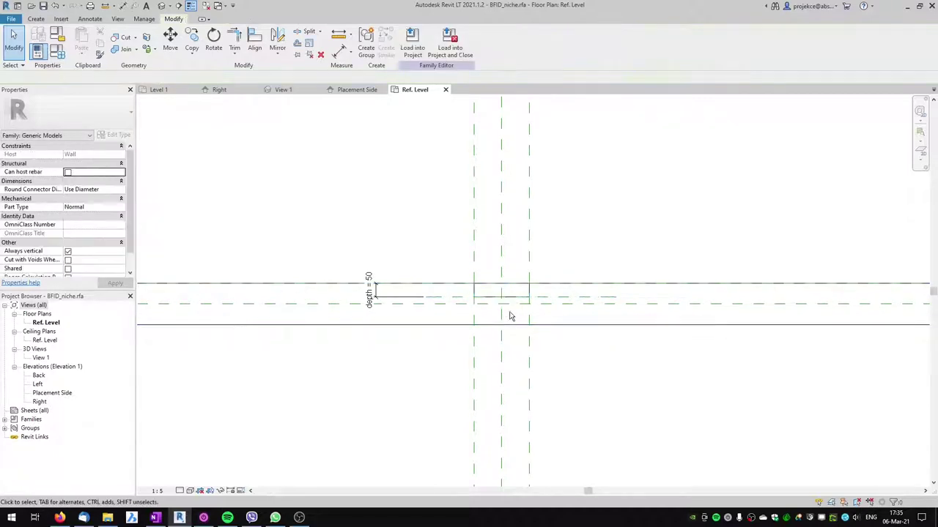
- In 3D View 1, set the depth parameter to 100 mm in Family Types and apply it
{"action": "left_click", "coordinate": [350, 93]}
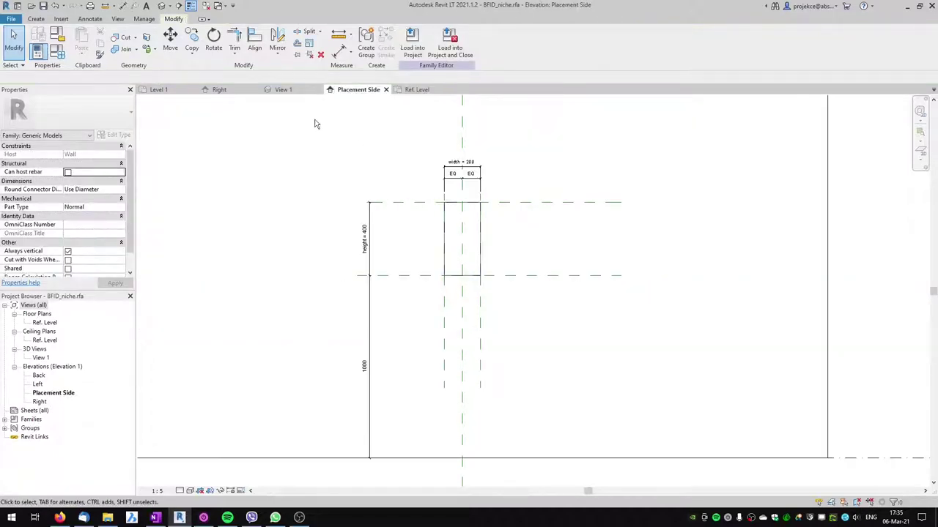
{"action": "left_click", "coordinate": [289, 91]}
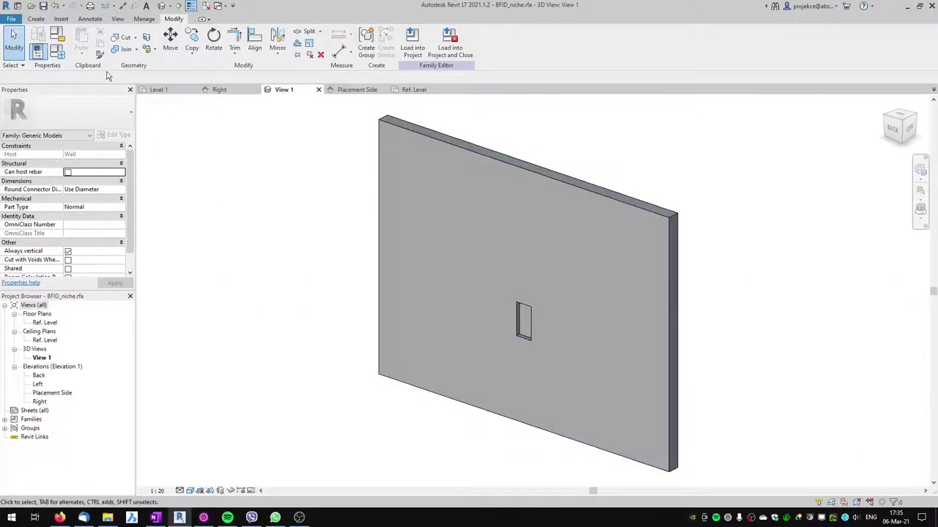
{"action": "left_click", "coordinate": [56, 56]}
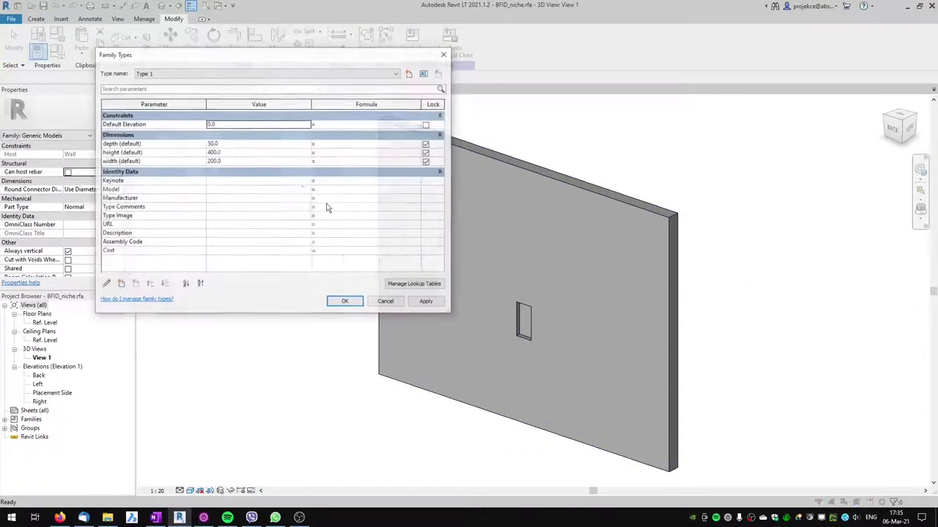
{"action": "left_click", "coordinate": [237, 143]}
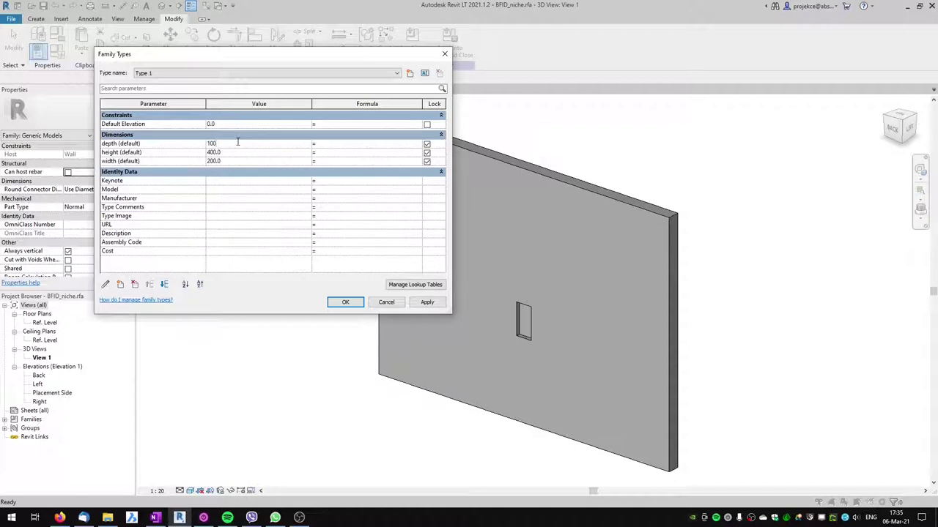
{"action": "left_click", "coordinate": [426, 304]}
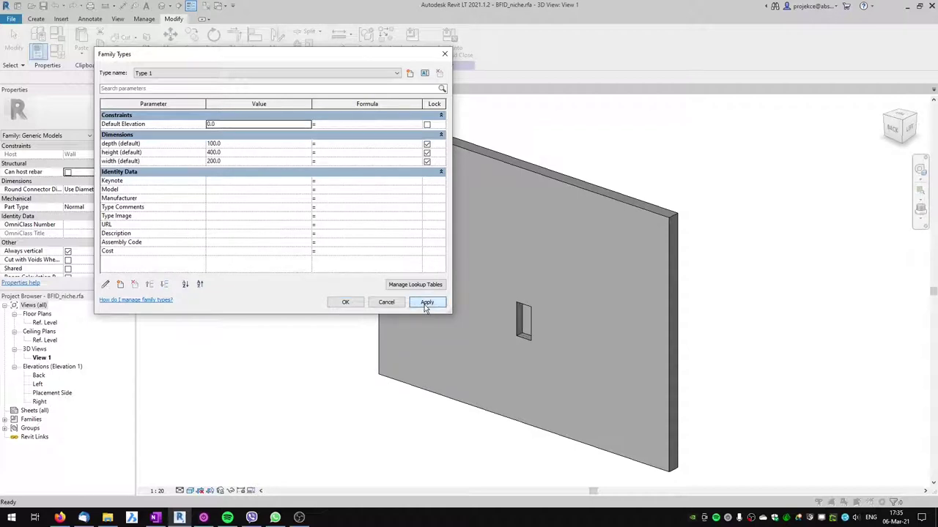
- Set the niche's height parameter to 500 mm and its width parameter to 300 mm in Family Types
{"action": "left_click", "coordinate": [236, 153]}
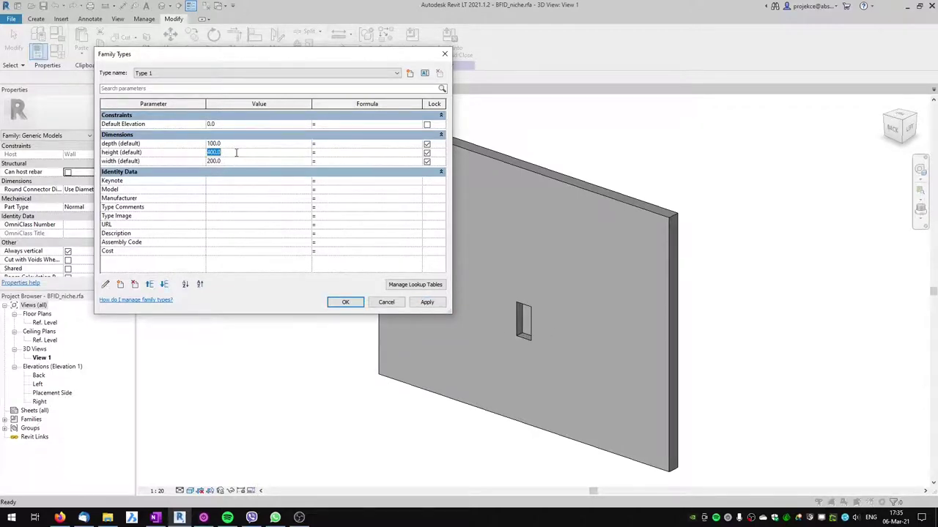
{"action": "type", "text": "500"}
{"action": "left_click", "coordinate": [425, 303]}
{"action": "left_click", "coordinate": [231, 161]}
{"action": "type", "text": "300"}
{"action": "left_click", "coordinate": [427, 303]}
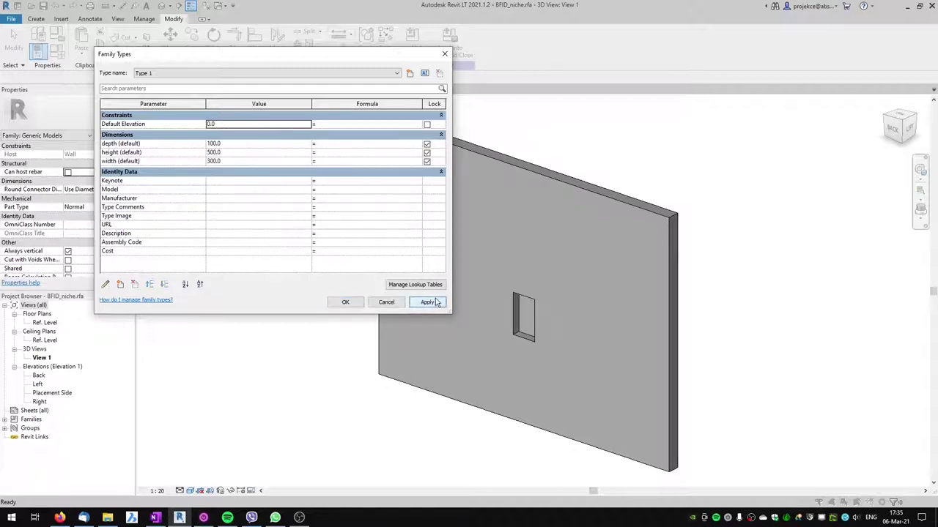
{"action": "left_click", "coordinate": [345, 303]}
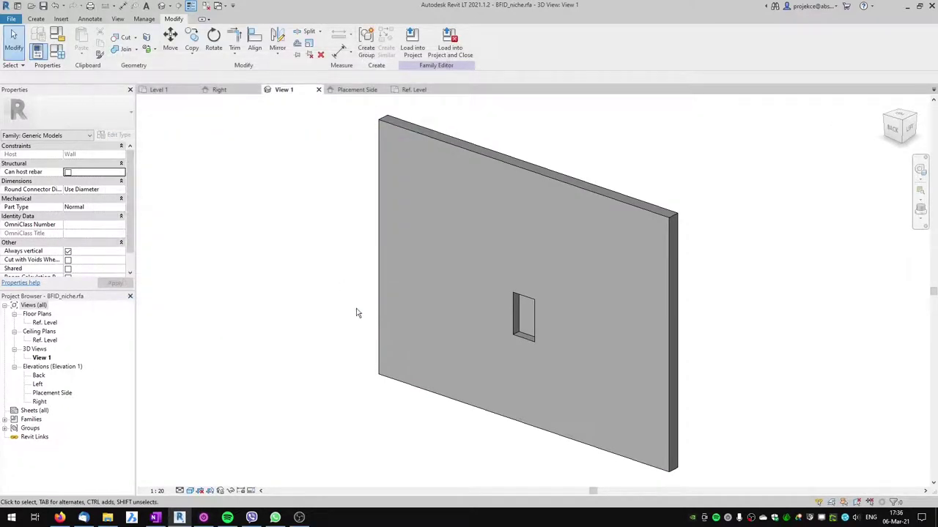
- In the Ref. Level plan, change the host wall's type to Generic - 300mm and check the niche in 3D View 1
{"action": "left_click", "coordinate": [414, 90]}
{"action": "scroll", "coordinate": [455, 321], "scroll_direction": "down", "scroll_amount": 3}
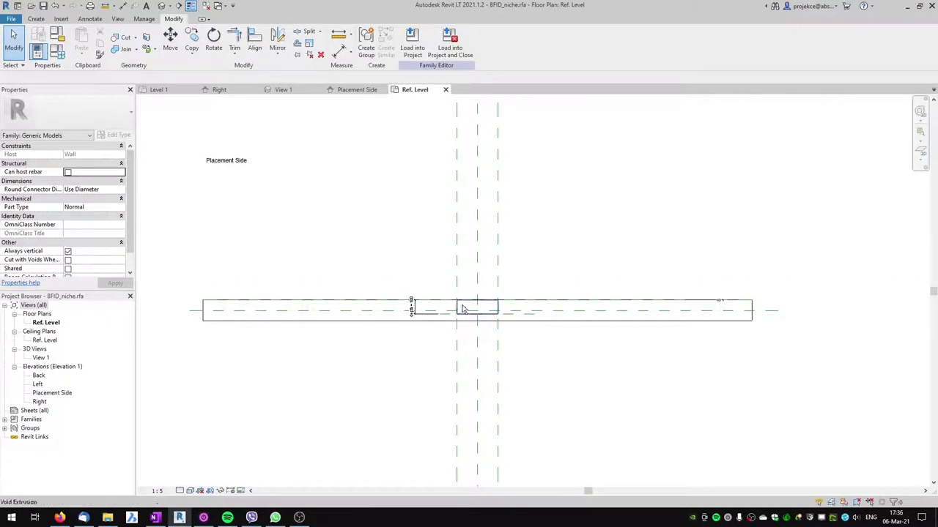
{"action": "left_click", "coordinate": [292, 303]}
{"action": "left_click", "coordinate": [80, 112]}
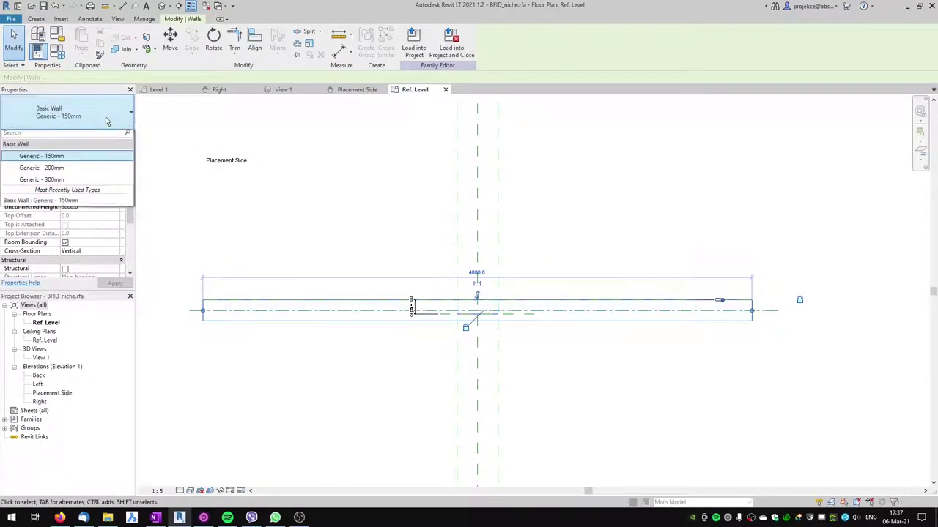
{"action": "left_click", "coordinate": [59, 183]}
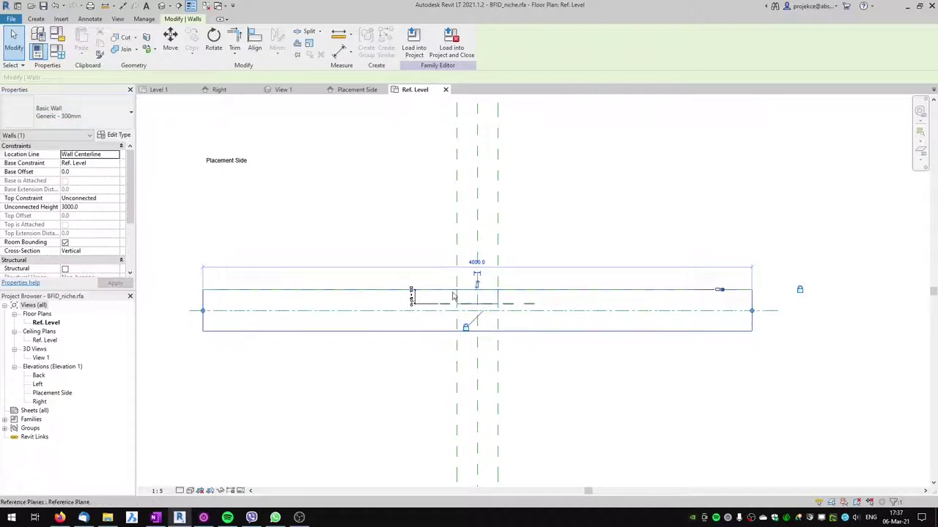
{"action": "left_click", "coordinate": [432, 242]}
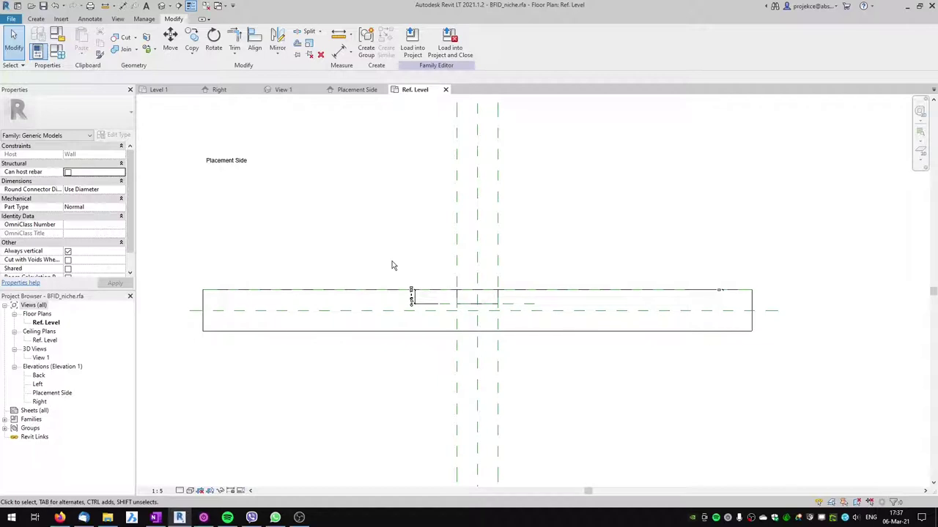
{"action": "left_click", "coordinate": [283, 90]}
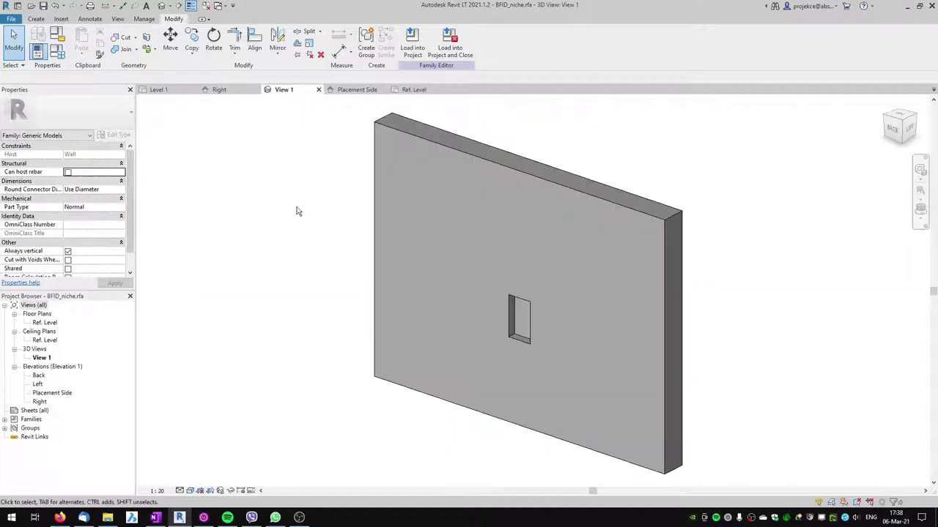
- Load the niche family into the project and place one on the Relaxation Room wall behind the three planters in the Level 1 plan
{"action": "left_click", "coordinate": [413, 41]}
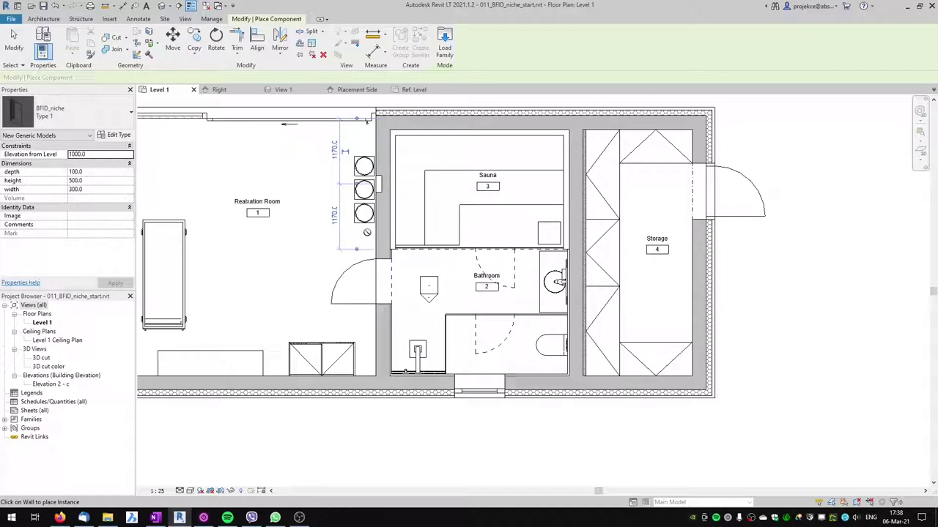
{"action": "left_click", "coordinate": [378, 185]}
{"action": "key", "text": "Escape"}
{"action": "key", "text": "Escape"}
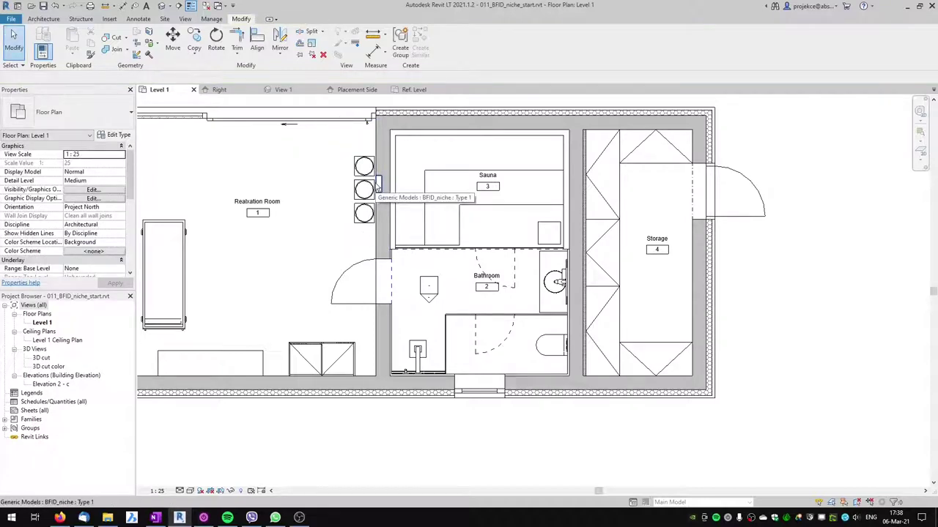
- Open the 3D cut view and examine the placed niche in the wall behind the planters
{"action": "double_click", "coordinate": [41, 358]}
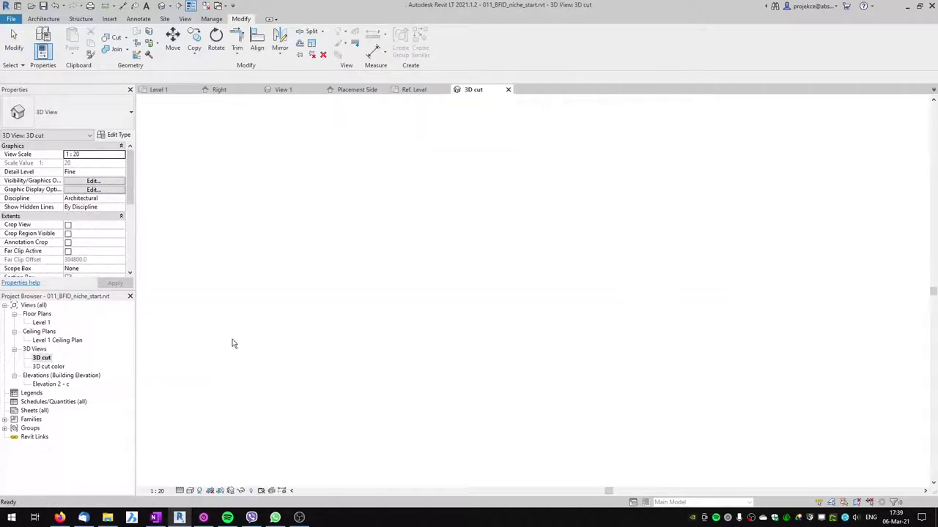
{"action": "scroll", "coordinate": [527, 312], "scroll_direction": "up", "scroll_amount": 10}
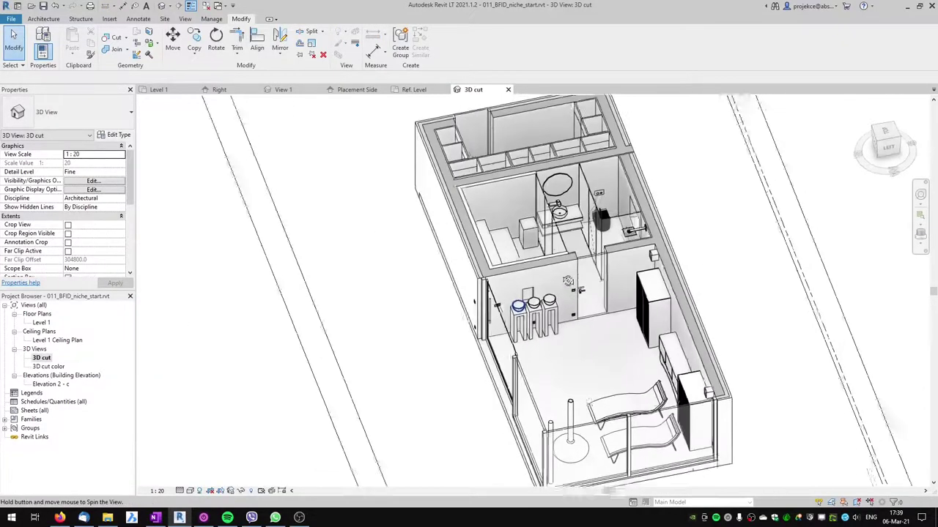
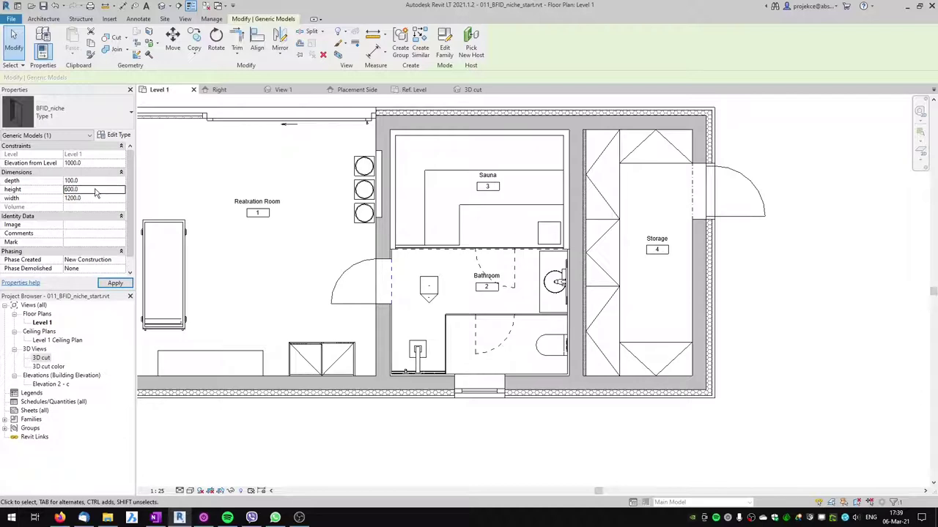
- In the Level 1 plan, align the niche's centre with the centre of the middle planter
{"action": "scroll", "coordinate": [384, 175], "scroll_direction": "up", "scroll_amount": 2}
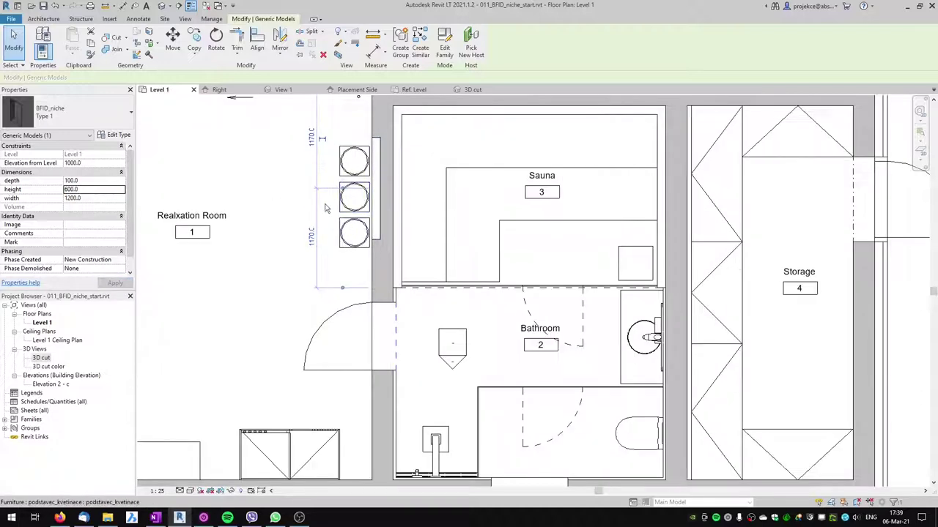
{"action": "key", "text": "l"}
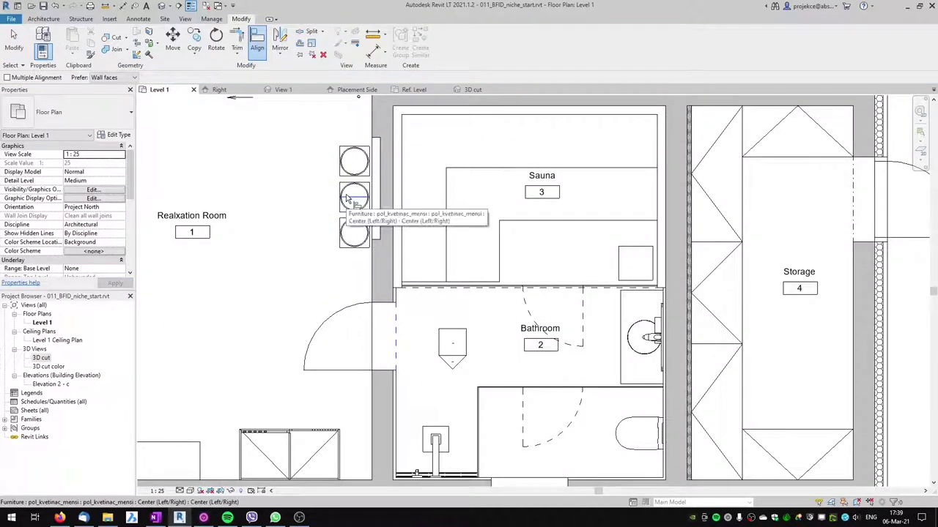
{"action": "left_click", "coordinate": [349, 197]}
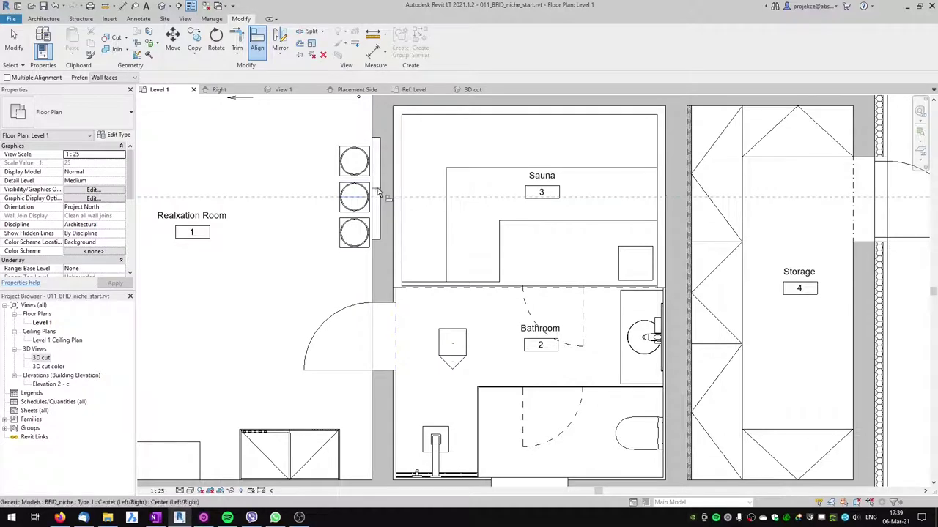
{"action": "left_click", "coordinate": [378, 192]}
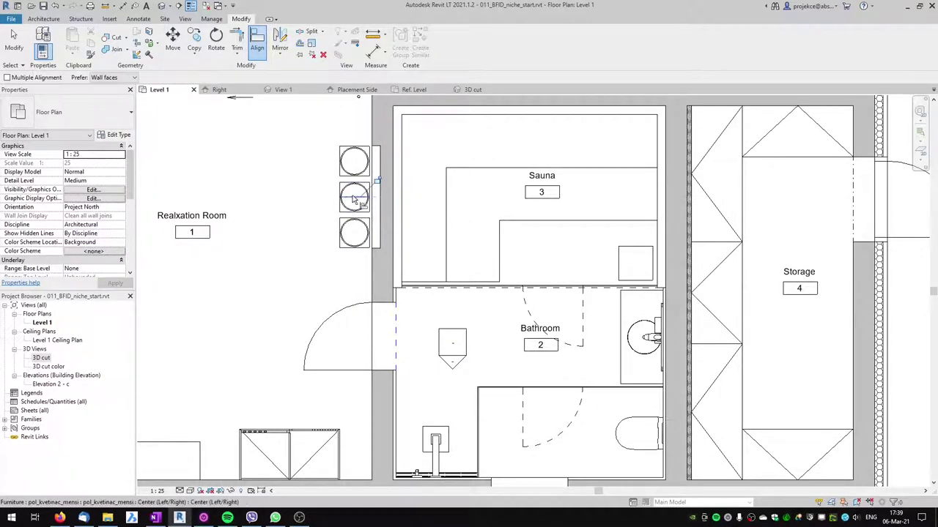
{"action": "key", "text": "Escape"}
{"action": "key", "text": "Escape"}
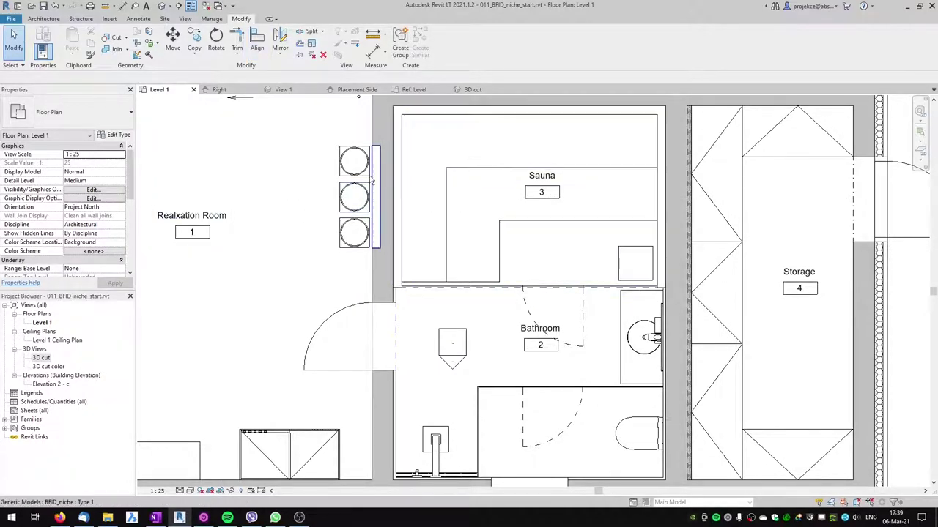
- Select the niche and set its elevation from level to 1200 mm while viewing it in the 3D cut view
{"action": "left_click", "coordinate": [377, 197]}
{"action": "left_click", "coordinate": [97, 164]}
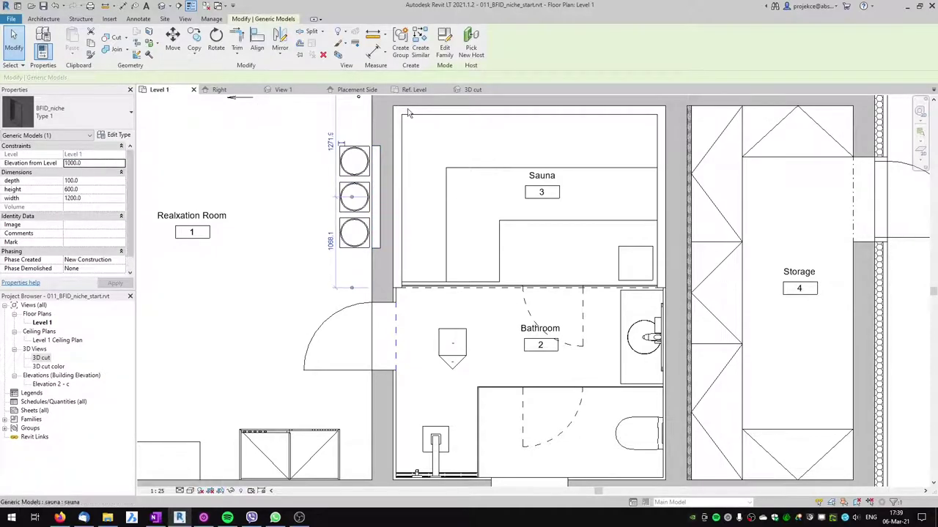
{"action": "left_click", "coordinate": [473, 90]}
{"action": "middle_click_drag", "start_coordinate": [476, 278], "coordinate": [491, 289], "text": "shift"}
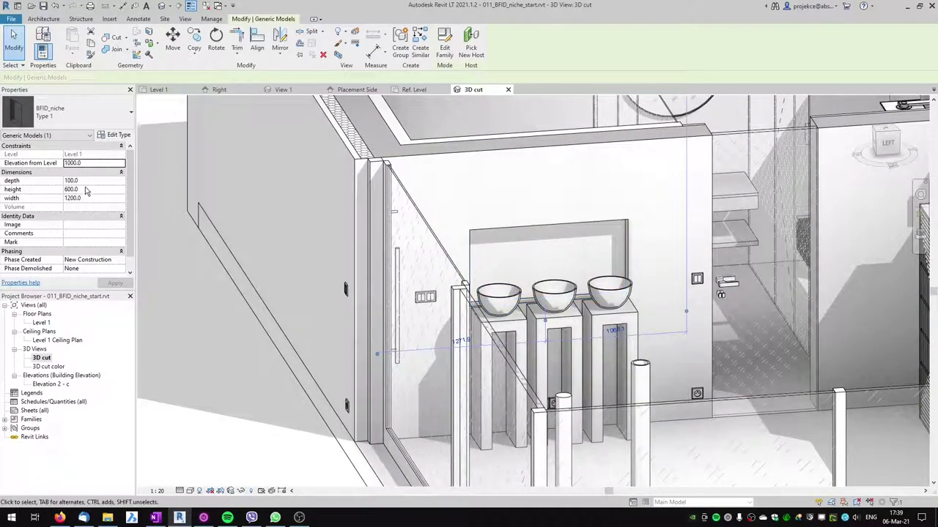
{"action": "left_click", "coordinate": [98, 163]}
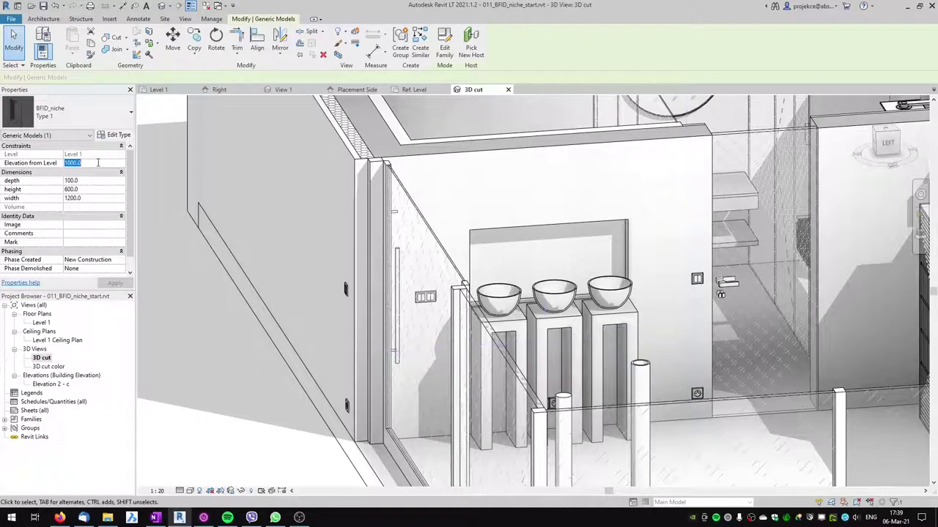
{"action": "type", "text": "1200"}
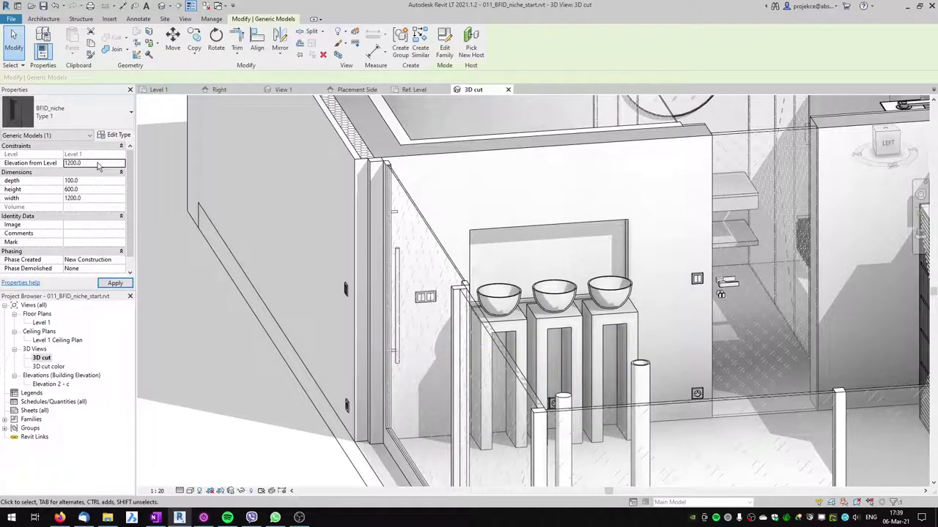
{"action": "key", "text": "Return"}
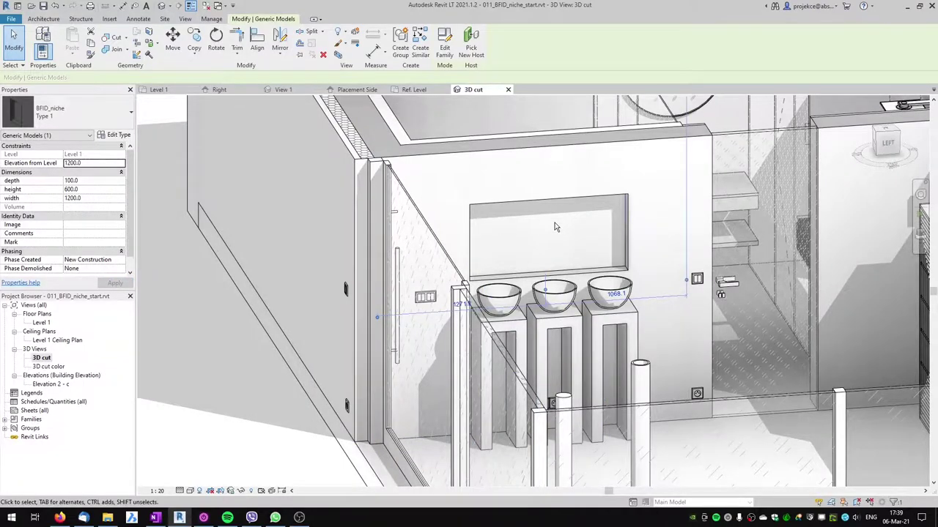
- In the Level 1 plan, place a BFID_niche component in the bathroom's exterior wall, between the shower fixture and the window
{"action": "key", "text": "Escape"}
{"action": "scroll", "coordinate": [555, 227], "scroll_direction": "down", "scroll_amount": 5}
{"action": "middle_click_drag", "start_coordinate": [555, 227], "coordinate": [498, 296], "text": "shift"}
{"action": "scroll", "coordinate": [498, 297], "scroll_direction": "up", "scroll_amount": 4}
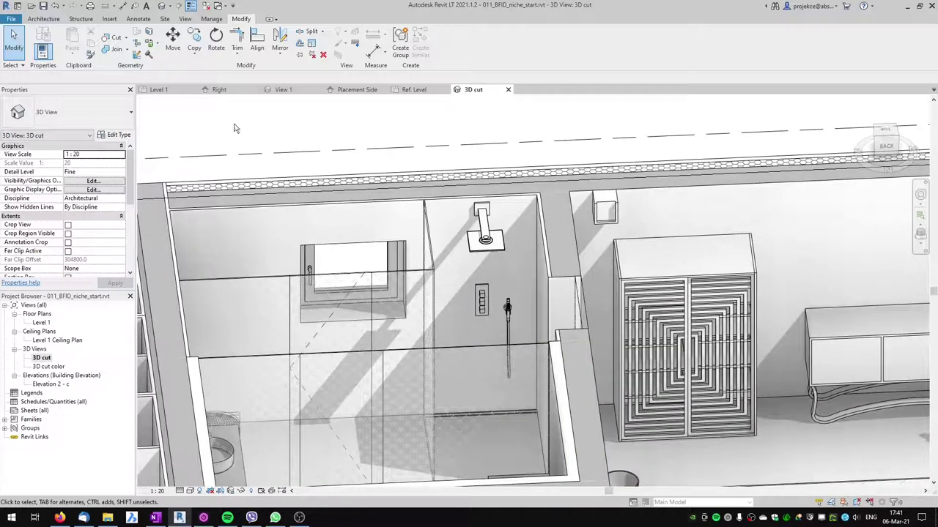
{"action": "left_click", "coordinate": [167, 89]}
{"action": "scroll", "coordinate": [526, 268], "scroll_direction": "down", "scroll_amount": 2}
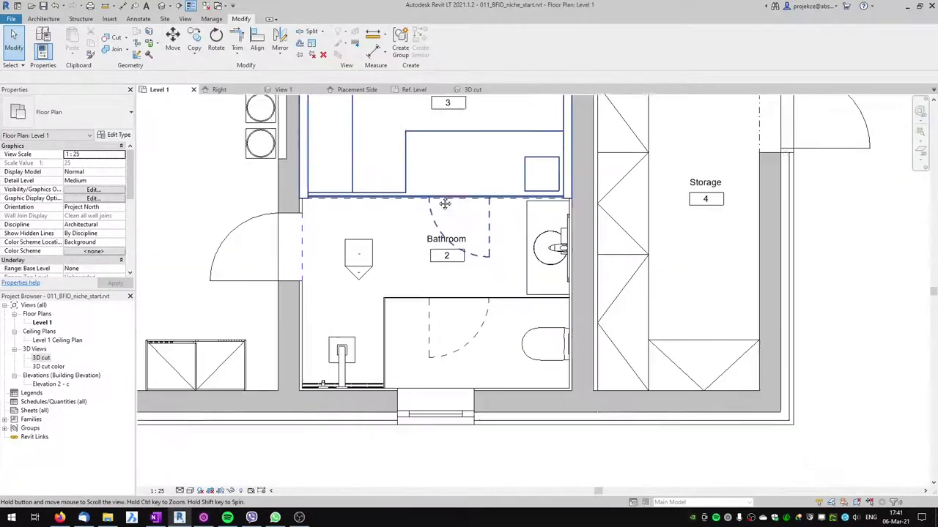
{"action": "scroll", "coordinate": [444, 203], "scroll_direction": "up", "scroll_amount": 1}
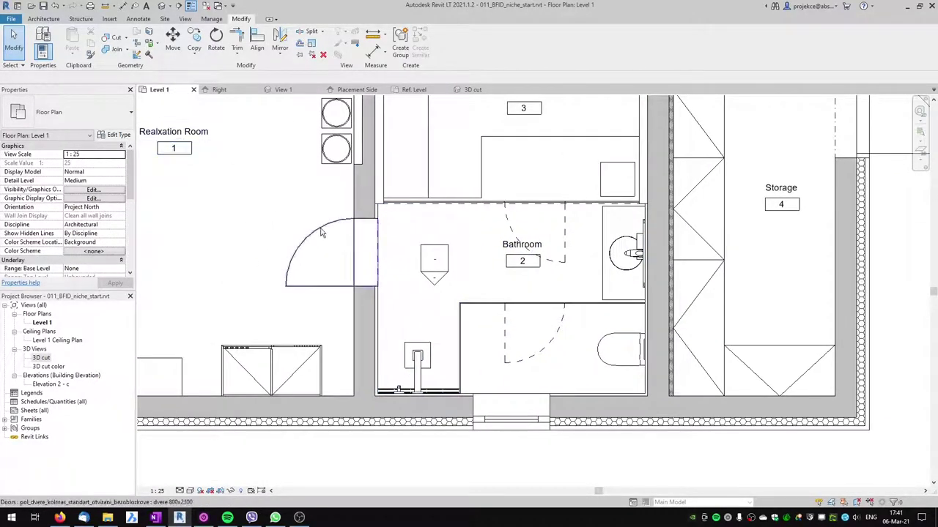
{"action": "left_click", "coordinate": [45, 20]}
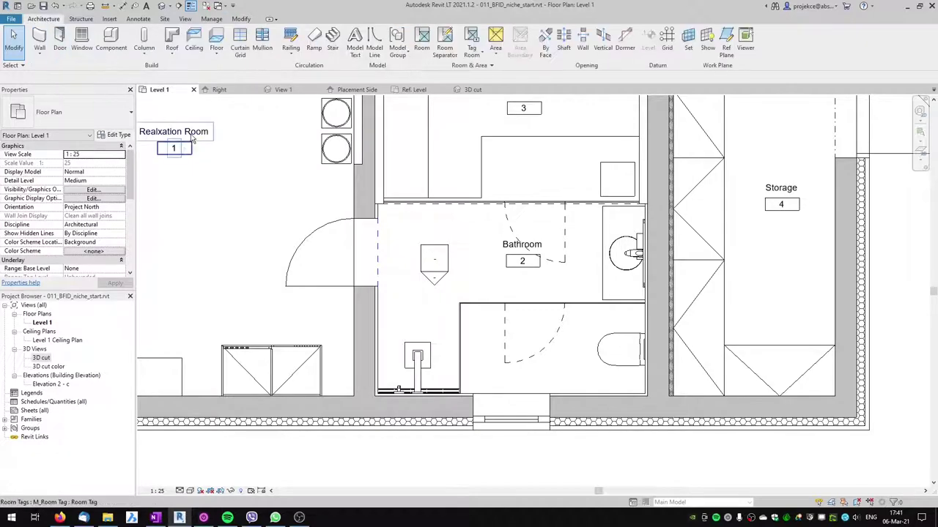
{"action": "left_click", "coordinate": [111, 41]}
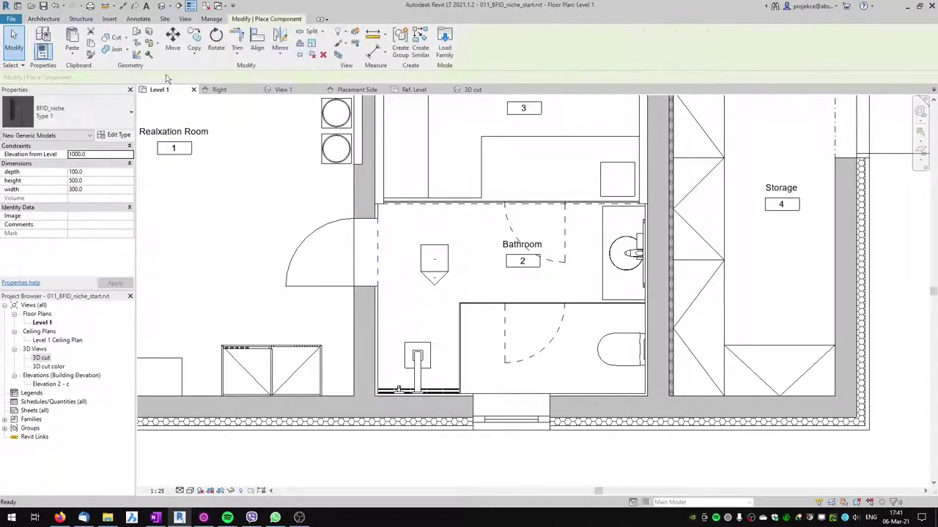
{"action": "scroll", "coordinate": [457, 314], "scroll_direction": "up", "scroll_amount": 3}
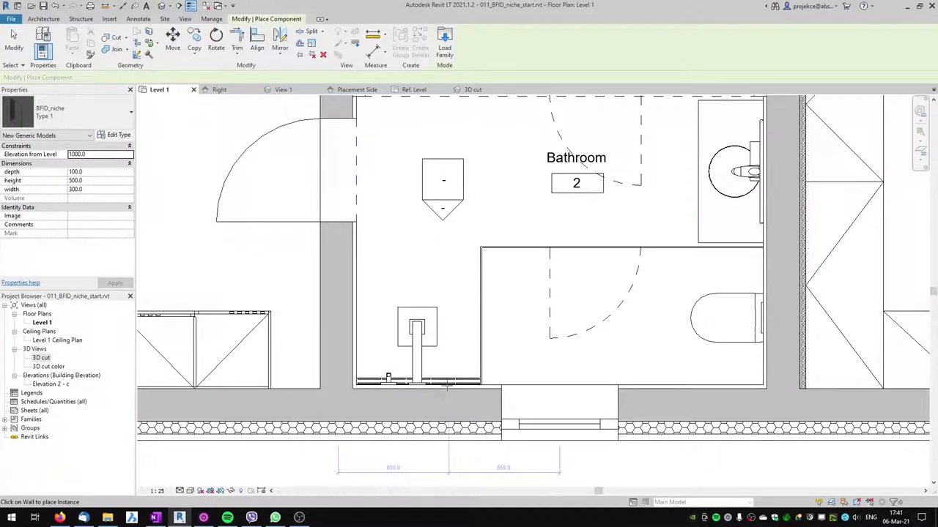
{"action": "left_click", "coordinate": [446, 388]}
{"action": "key", "text": "Escape"}
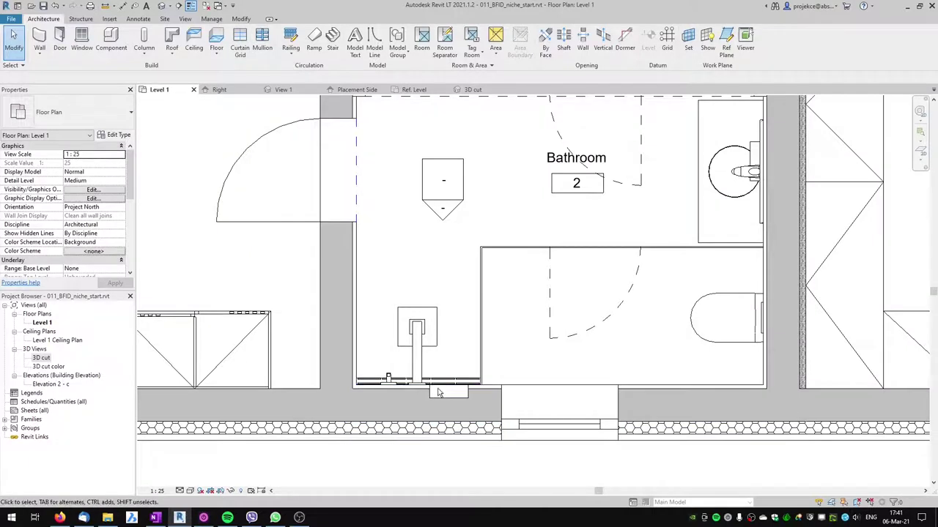
- In the Elevation 2 - c view, set the shower niche's depth to 150, height to 400 and width to 250 mm
{"action": "double_click", "coordinate": [45, 385]}
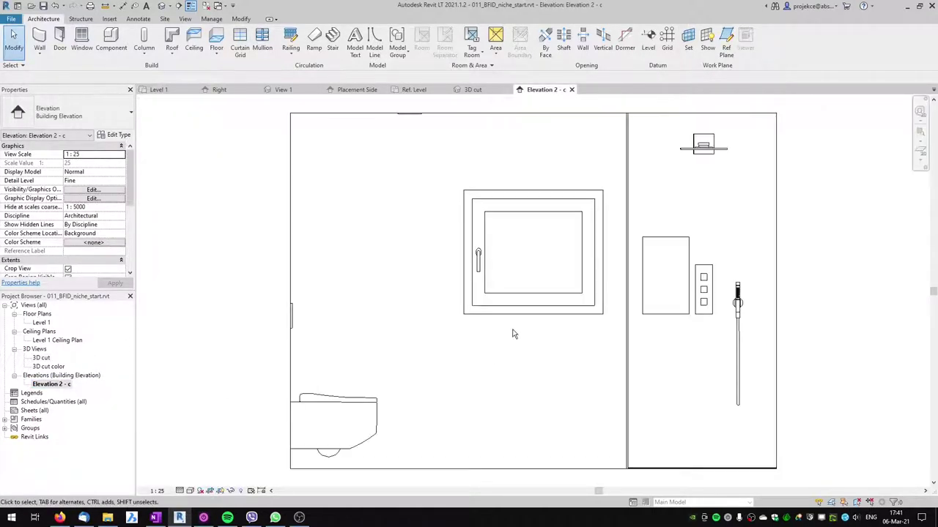
{"action": "left_click", "coordinate": [568, 271]}
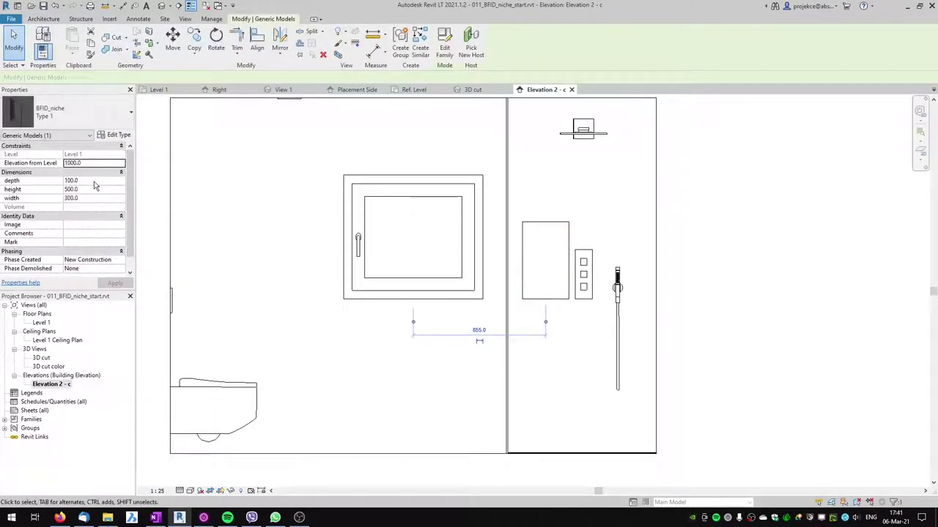
{"action": "left_click", "coordinate": [94, 181]}
{"action": "type", "text": "150.0"}
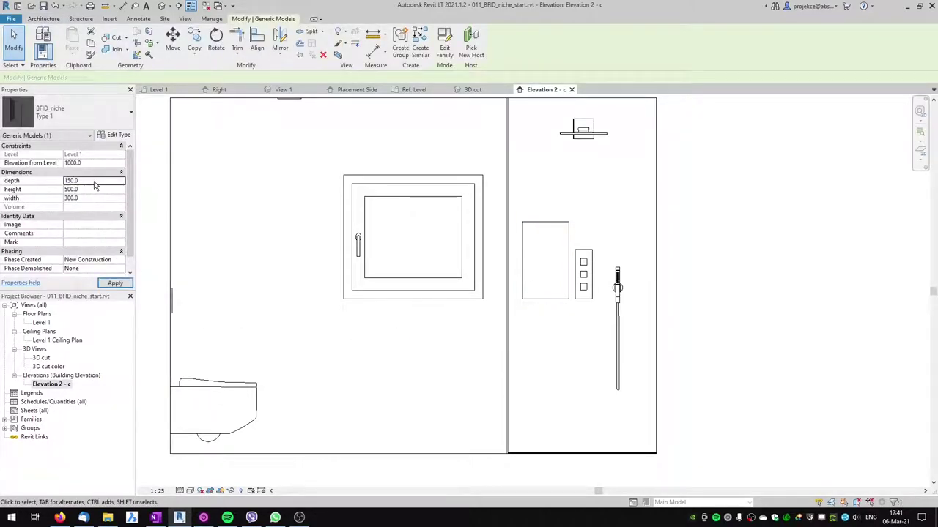
{"action": "left_click", "coordinate": [100, 190]}
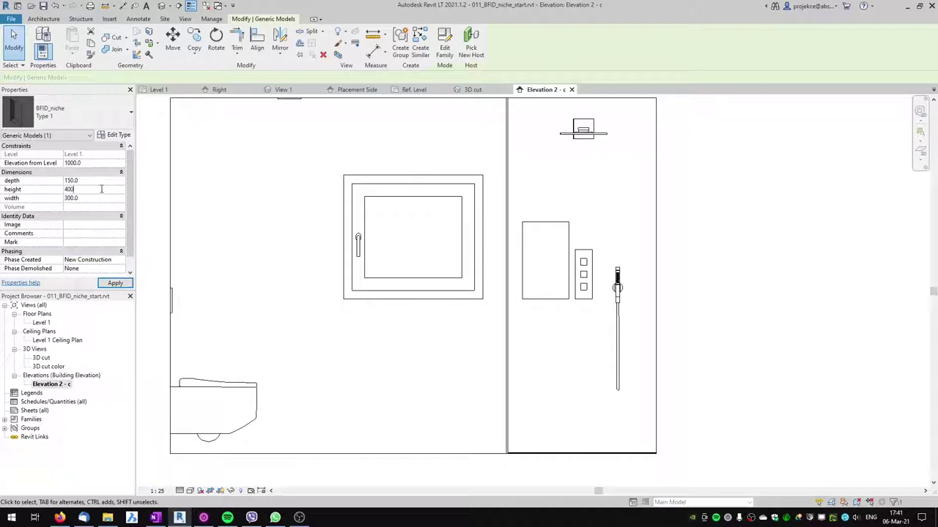
{"action": "left_click", "coordinate": [105, 198]}
{"action": "type", "text": "250.0"}
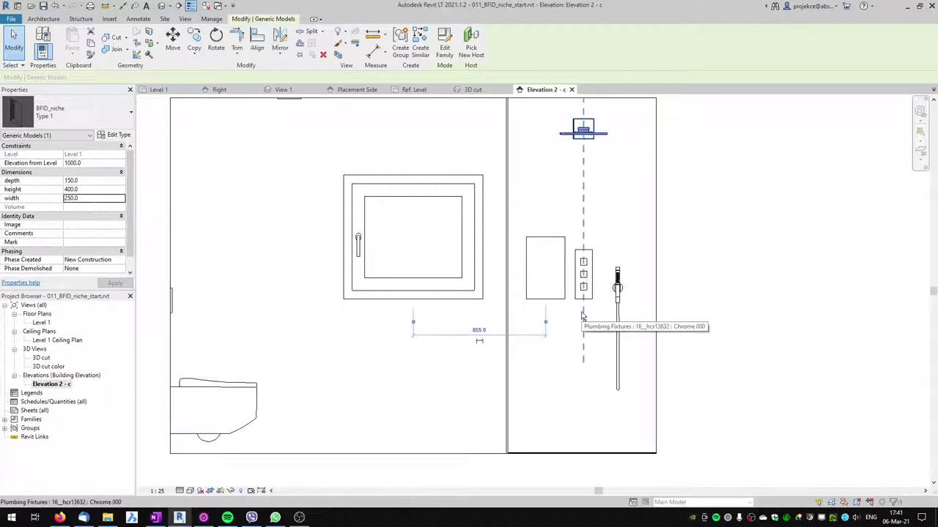
- Add an aligned dimension between the shower fixture's centreline and the niche's centre, placed below the niche
{"action": "type", "text": "di"}
{"action": "left_click", "coordinate": [583, 274]}
{"action": "left_click", "coordinate": [545, 273]}
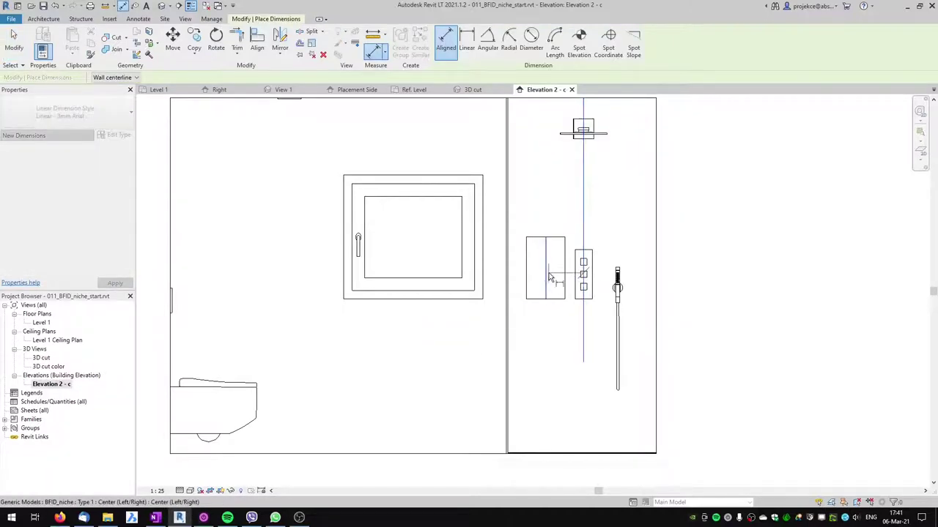
{"action": "left_click", "coordinate": [549, 356]}
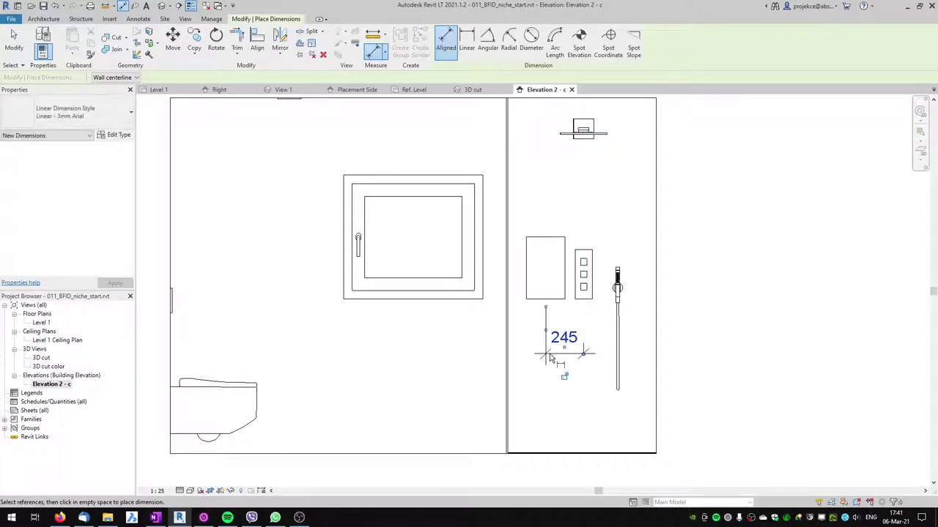
{"action": "key", "text": "Escape"}
{"action": "key", "text": "Escape"}
- Move the niche by setting its centre distance from the shower centreline to 250 mm
{"action": "left_click", "coordinate": [545, 299]}
{"action": "left_click", "coordinate": [563, 346]}
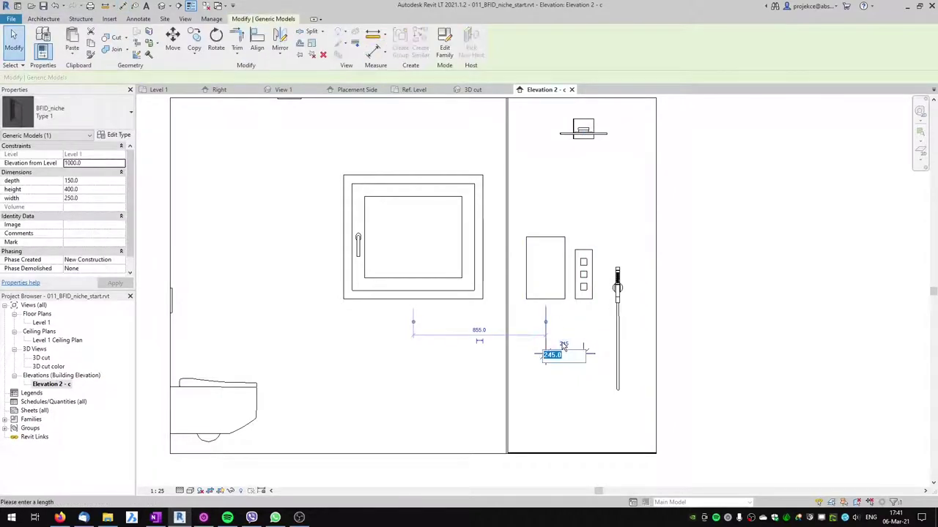
{"action": "type", "text": "250"}
{"action": "key", "text": "Return"}
{"action": "key", "text": "Escape"}
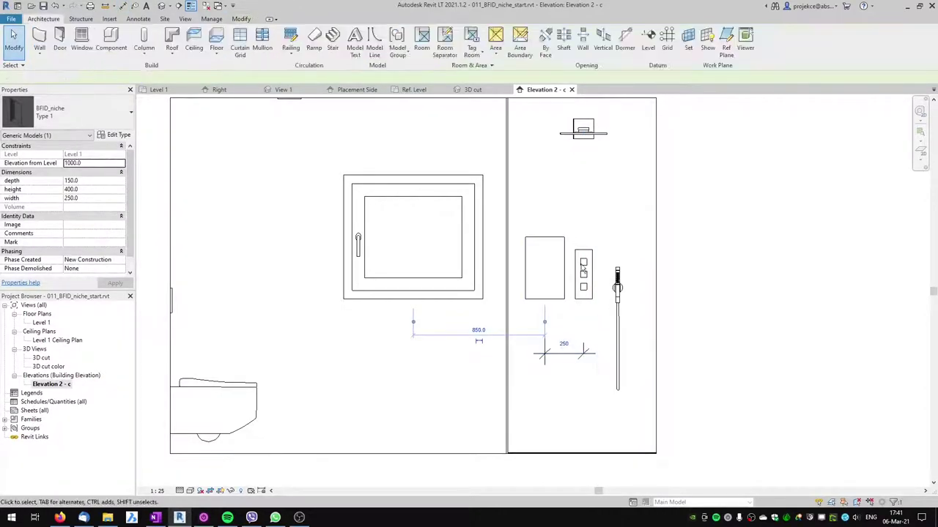
- Set the elevation view's scale to 1:10 and add a chained vertical dimension across the niche's top edge, bottom edge and floor
{"action": "left_click", "coordinate": [156, 490]}
{"action": "left_click", "coordinate": [176, 389]}
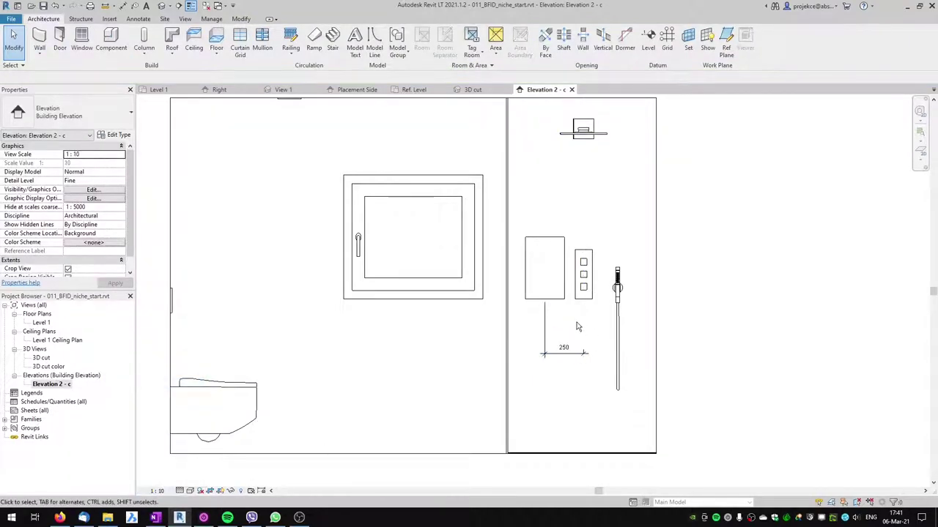
{"action": "key", "text": "d"}
{"action": "key", "text": "i"}
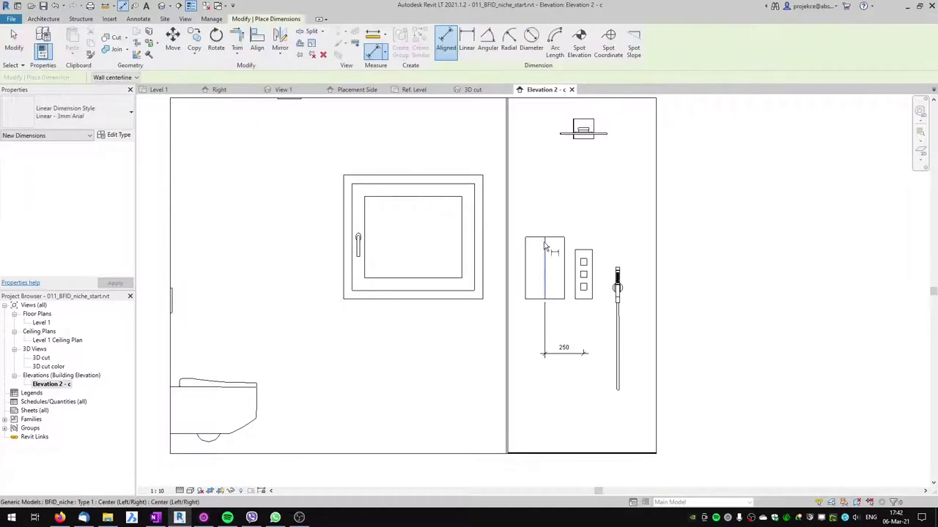
{"action": "left_click", "coordinate": [559, 238]}
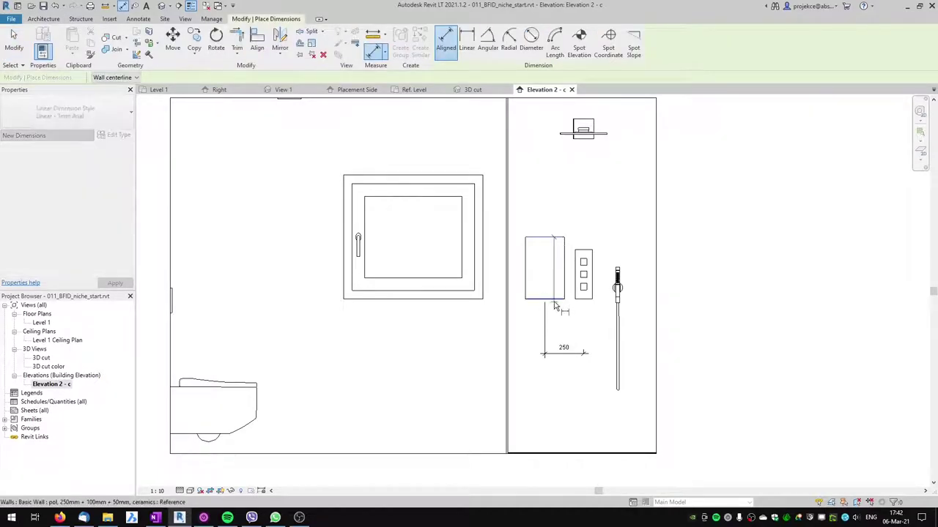
{"action": "left_click", "coordinate": [551, 299]}
{"action": "left_click", "coordinate": [485, 454]}
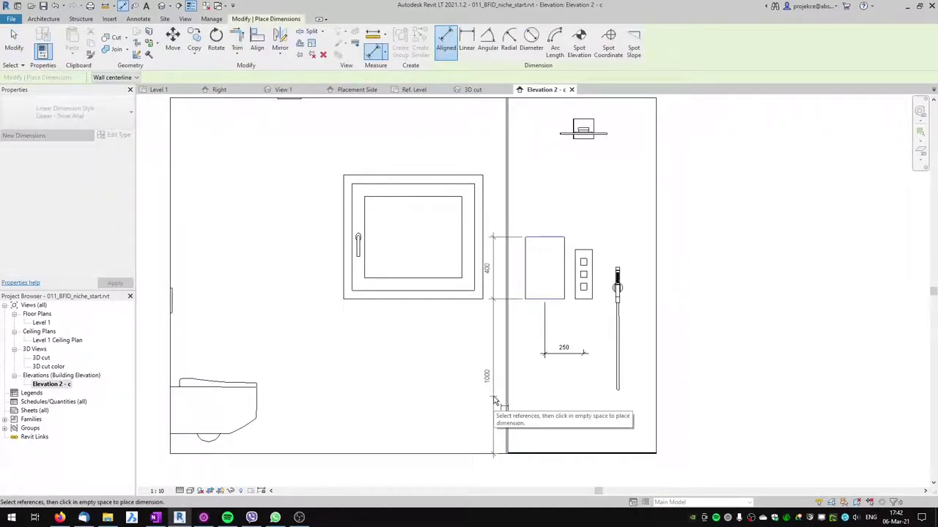
{"action": "left_click", "coordinate": [492, 390]}
{"action": "key", "text": "Escape"}
{"action": "key", "text": "Escape"}
- Set the shower niche's elevation from level to 1100 mm
{"action": "left_click", "coordinate": [517, 265]}
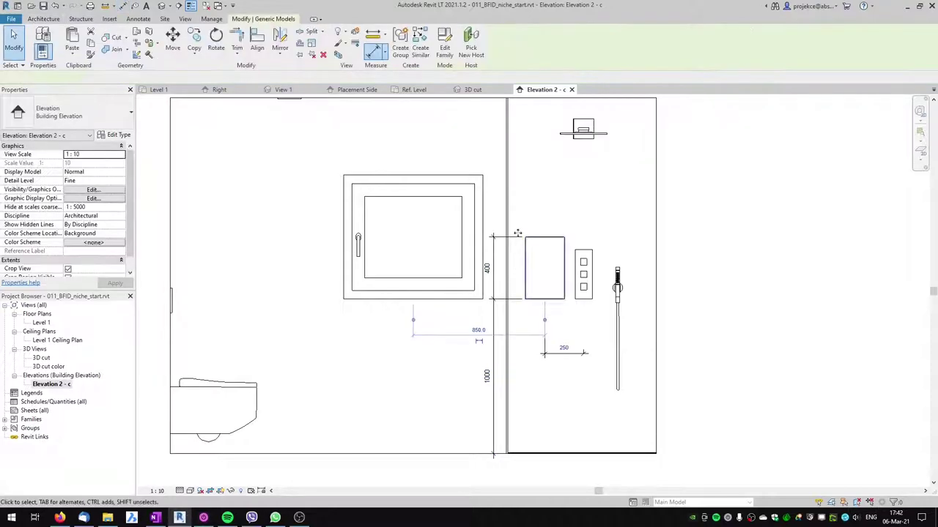
{"action": "left_click", "coordinate": [102, 163]}
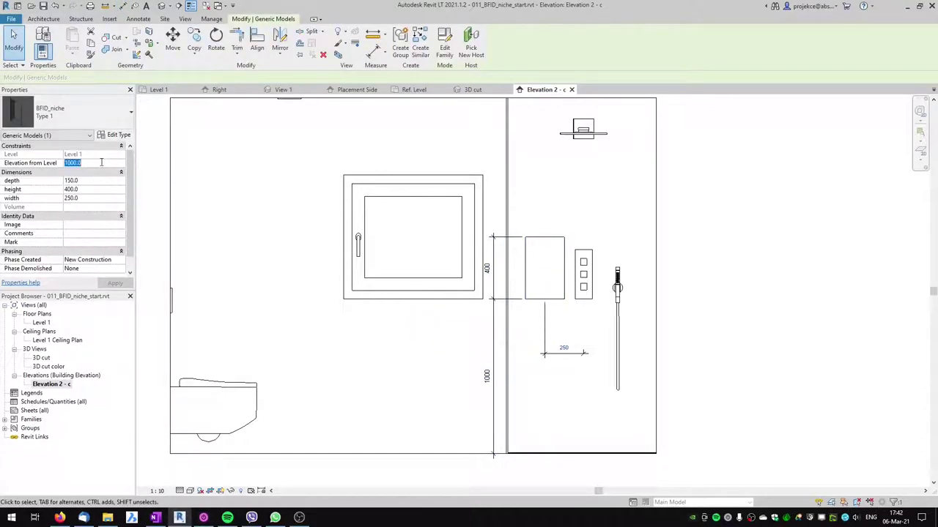
{"action": "type", "text": "110.0"}
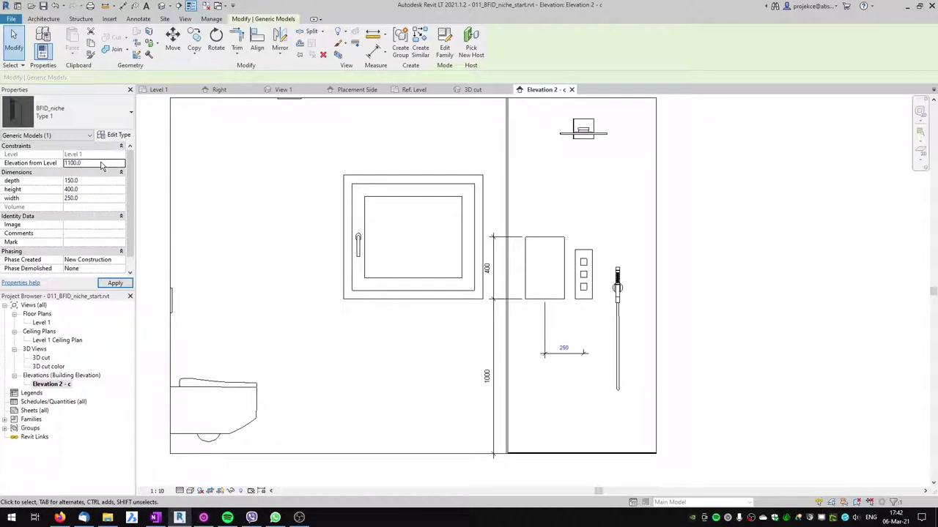
{"action": "key", "text": "Return"}
{"action": "left_click", "coordinate": [537, 294]}
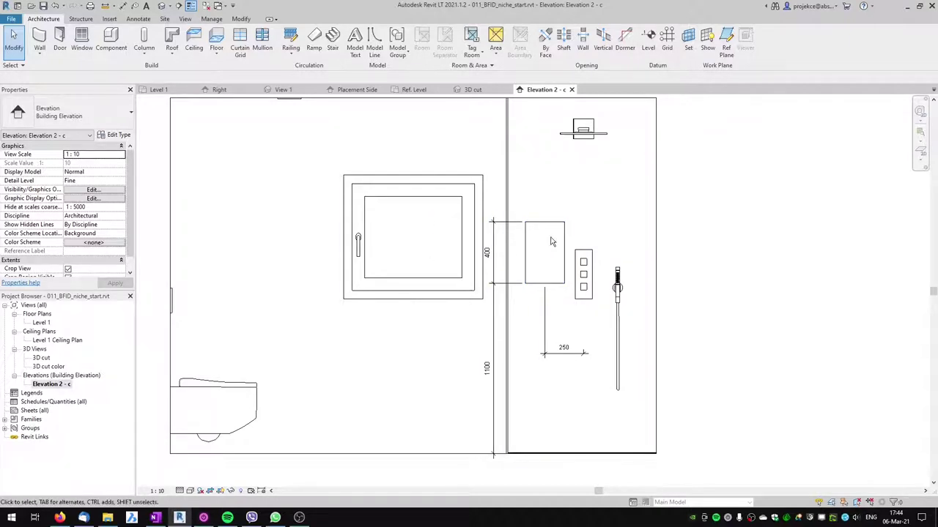
- In the Level 1 plan, inspect the layer structure of the tiled wall between the shower and the Relaxation Room
{"action": "left_click", "coordinate": [159, 89]}
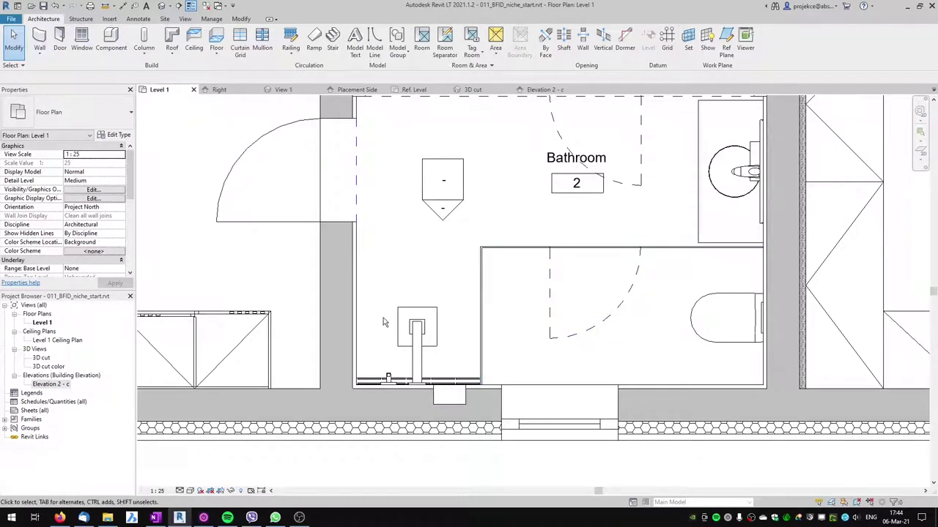
{"action": "scroll", "coordinate": [382, 323], "scroll_direction": "down", "scroll_amount": 2}
{"action": "middle_click_drag", "start_coordinate": [384, 308], "coordinate": [416, 423]}
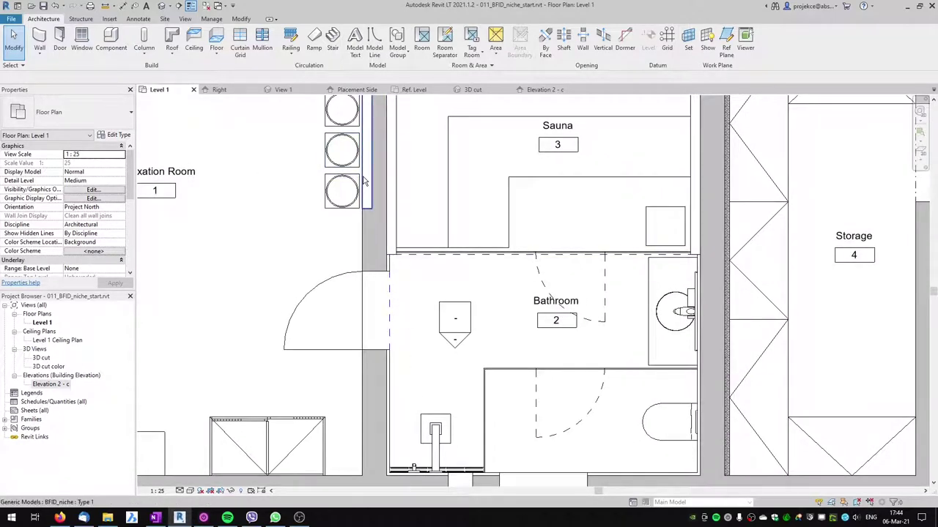
{"action": "middle_click_drag", "start_coordinate": [410, 367], "coordinate": [404, 208]}
{"action": "scroll", "coordinate": [457, 361], "scroll_direction": "up", "scroll_amount": 2}
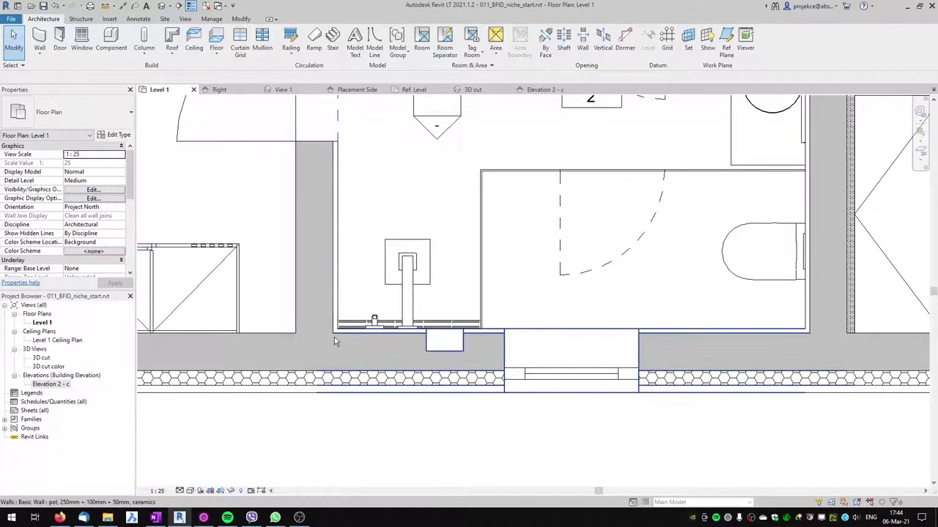
{"action": "left_click", "coordinate": [333, 248]}
{"action": "key", "text": "Escape"}
{"action": "left_click", "coordinate": [339, 250]}
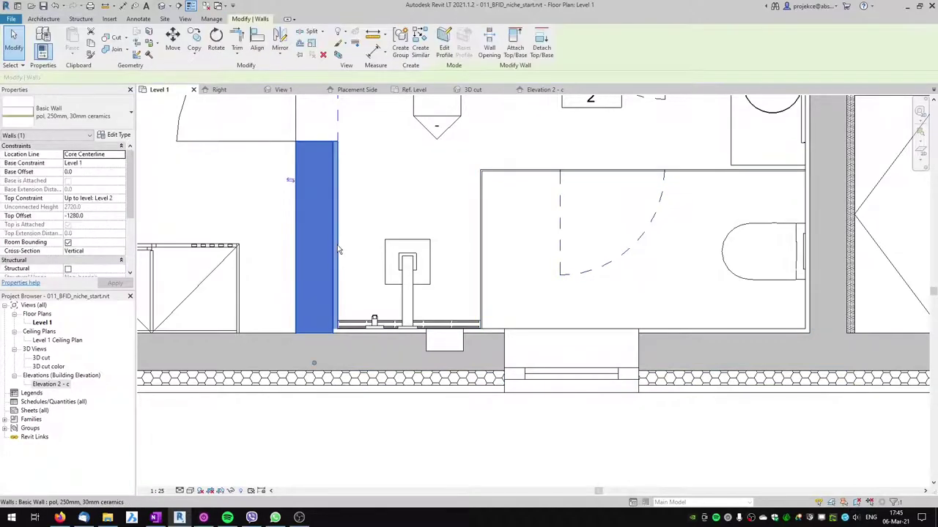
{"action": "left_click", "coordinate": [115, 135]}
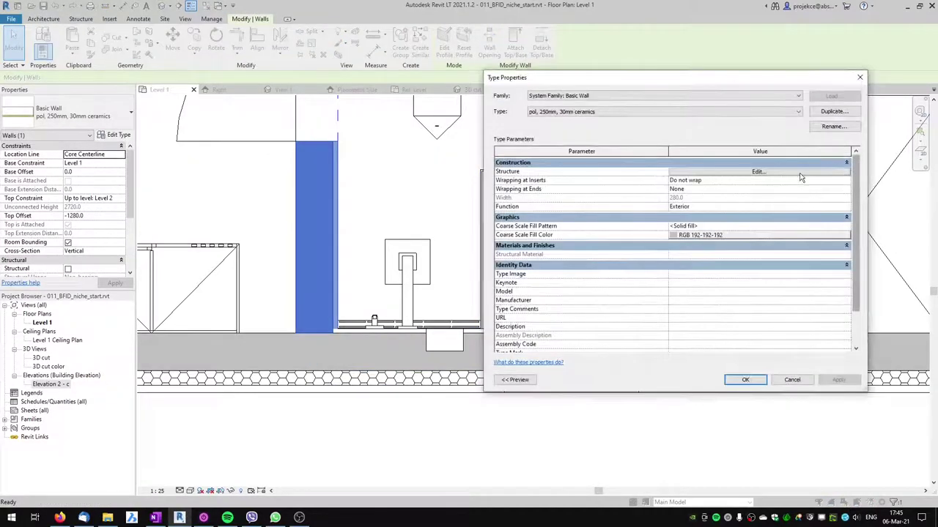
{"action": "left_click", "coordinate": [766, 230]}
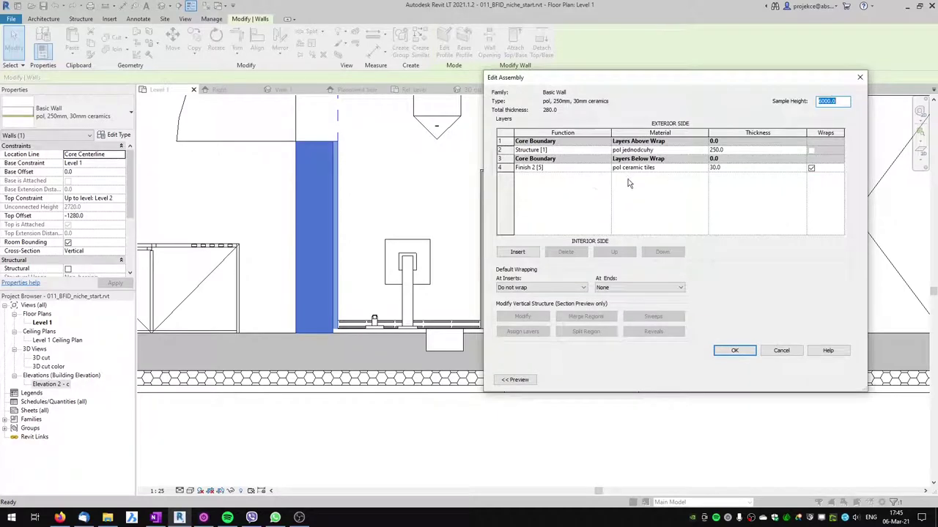
{"action": "left_click", "coordinate": [780, 351]}
{"action": "left_click", "coordinate": [789, 380]}
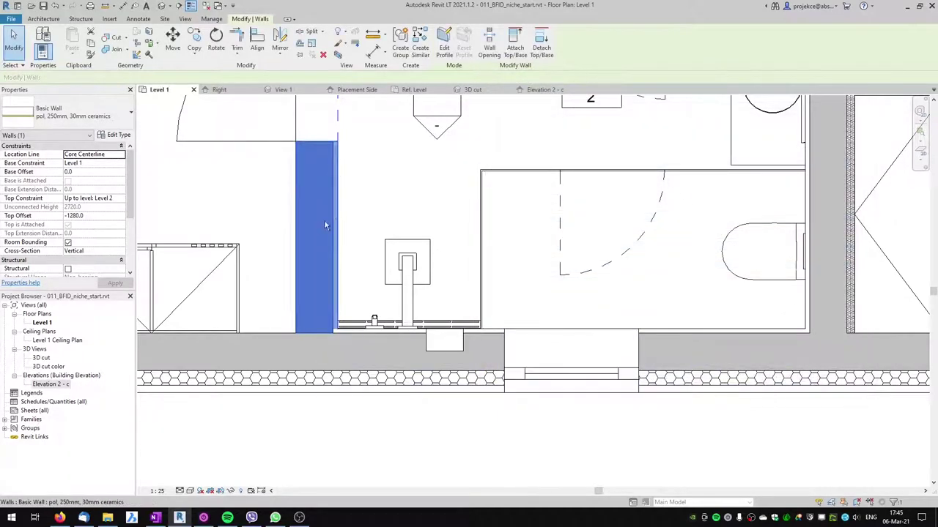
{"action": "key", "text": "Escape"}
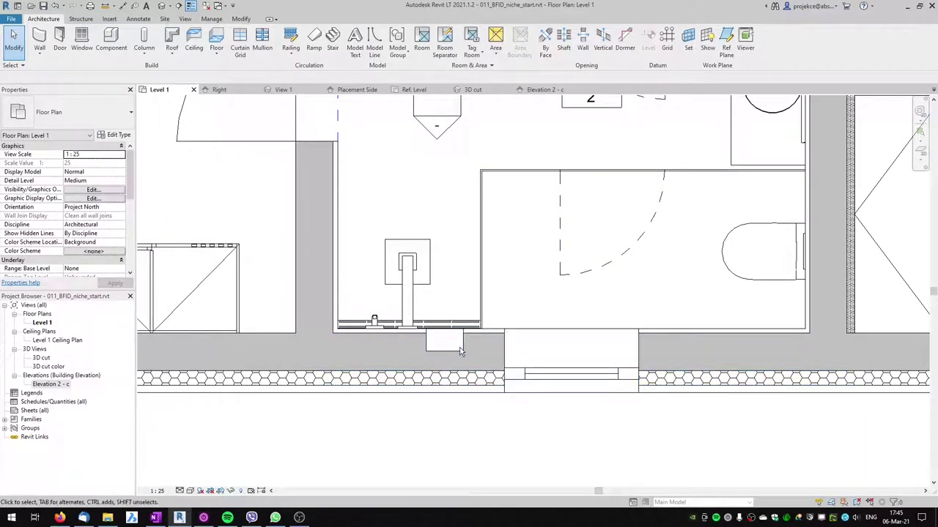
- In the niche family's Ref. Level plan, draw vertical reference planes about 25 mm outside the niche's left edge and 20 mm outside its right edge
{"action": "left_click", "coordinate": [354, 89]}
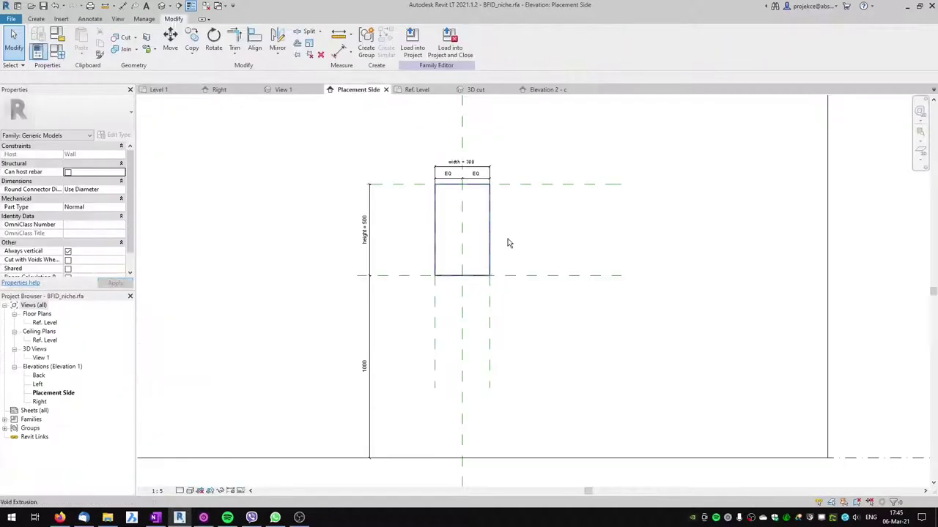
{"action": "left_click", "coordinate": [413, 91]}
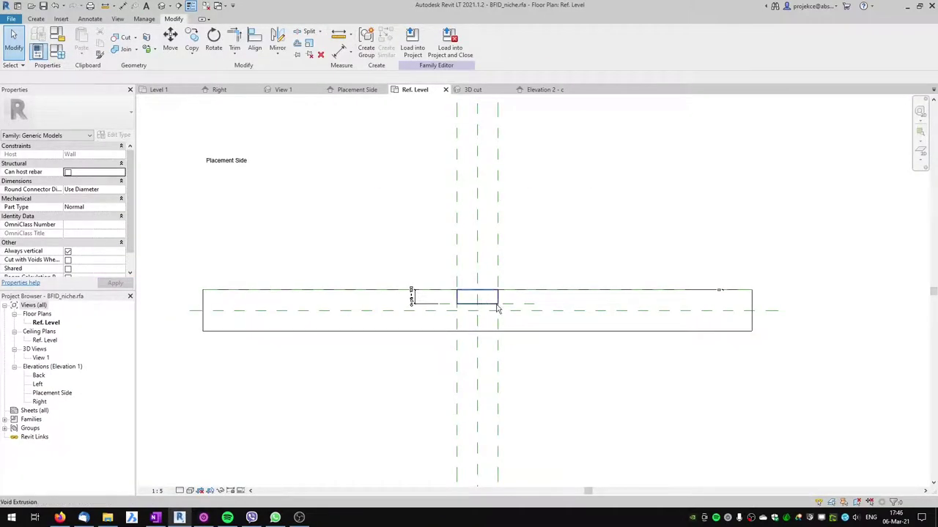
{"action": "middle_click_drag", "start_coordinate": [503, 312], "coordinate": [441, 320]}
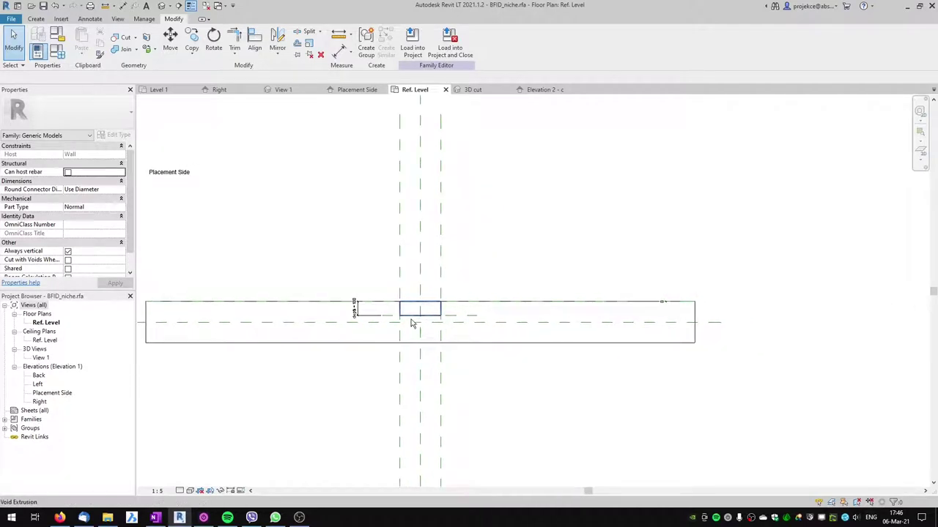
{"action": "scroll", "coordinate": [409, 316], "scroll_direction": "up", "scroll_amount": 2}
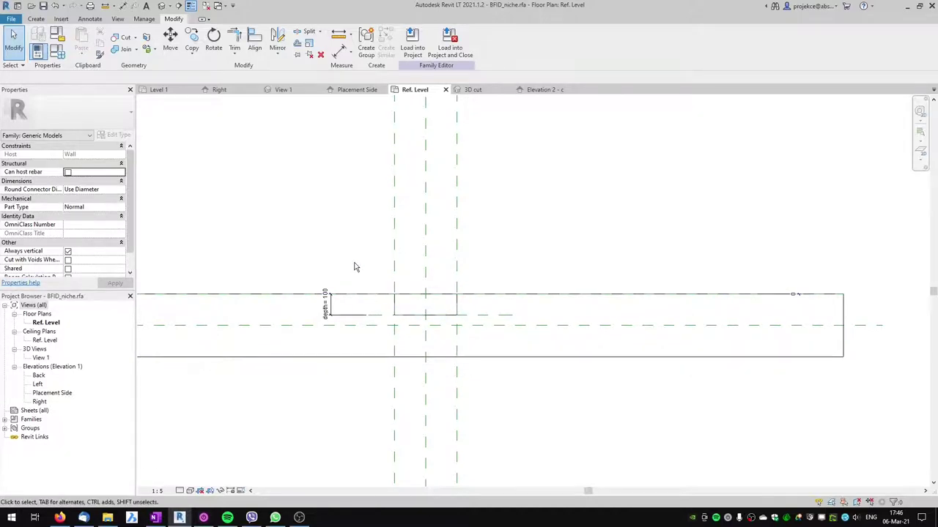
{"action": "left_click", "coordinate": [157, 89]}
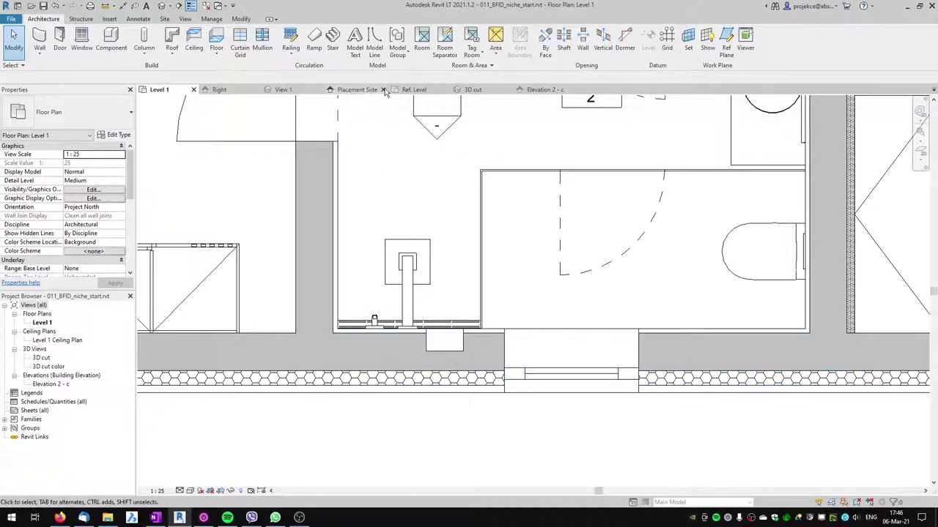
{"action": "left_click", "coordinate": [412, 90]}
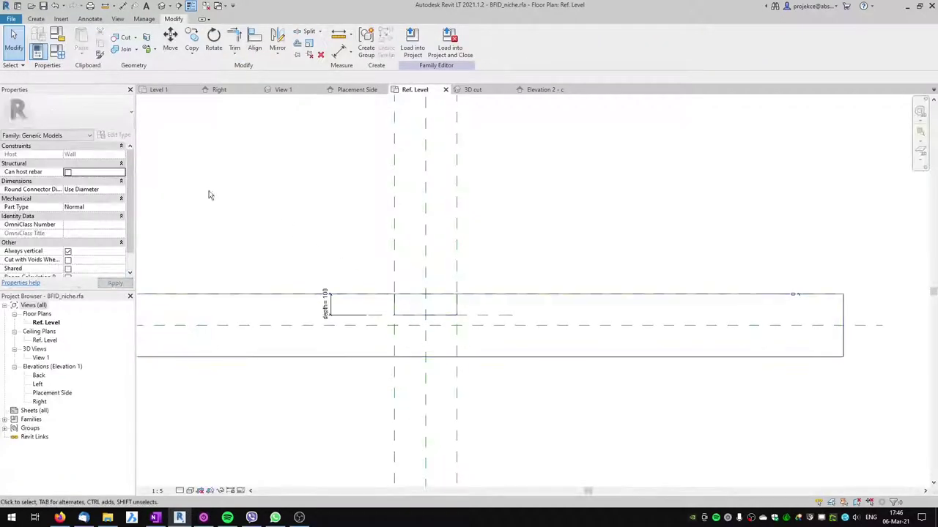
{"action": "left_click", "coordinate": [39, 19]}
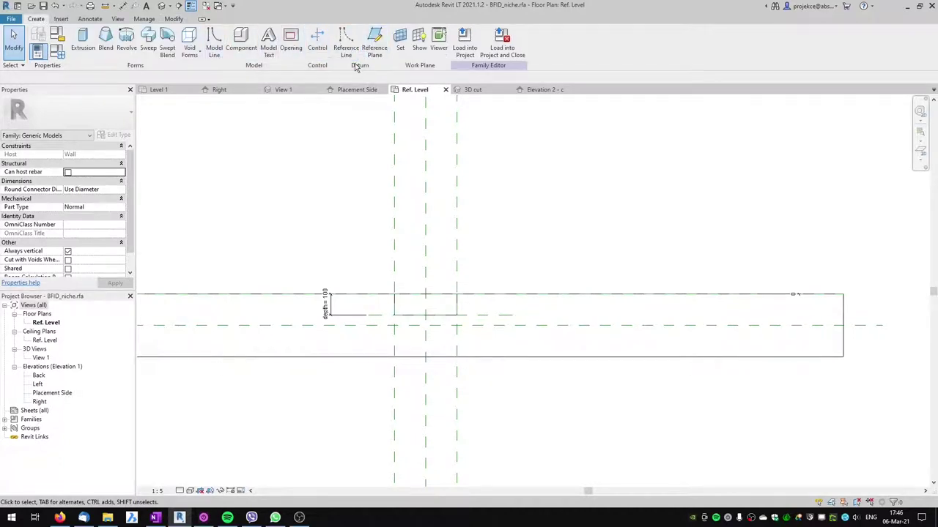
{"action": "left_click", "coordinate": [374, 46]}
{"action": "scroll", "coordinate": [381, 311], "scroll_direction": "up", "scroll_amount": 2}
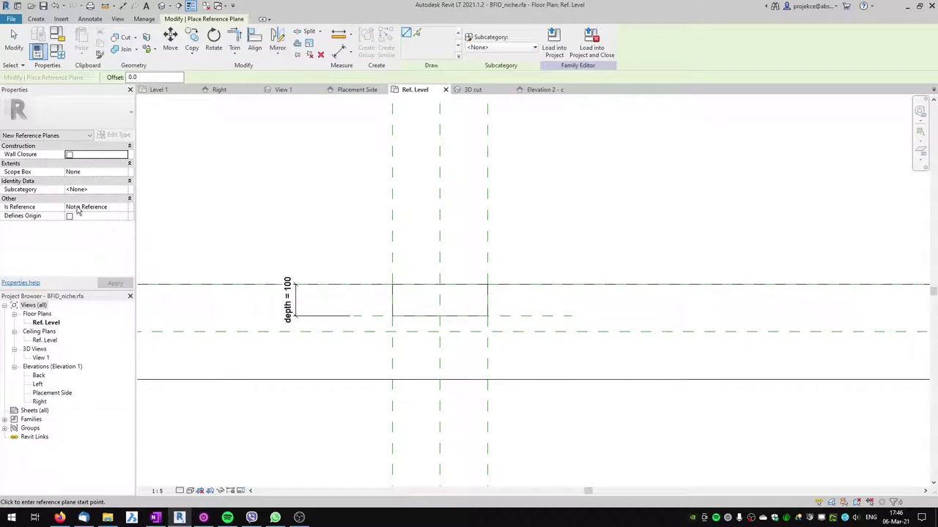
{"action": "left_click", "coordinate": [384, 270]}
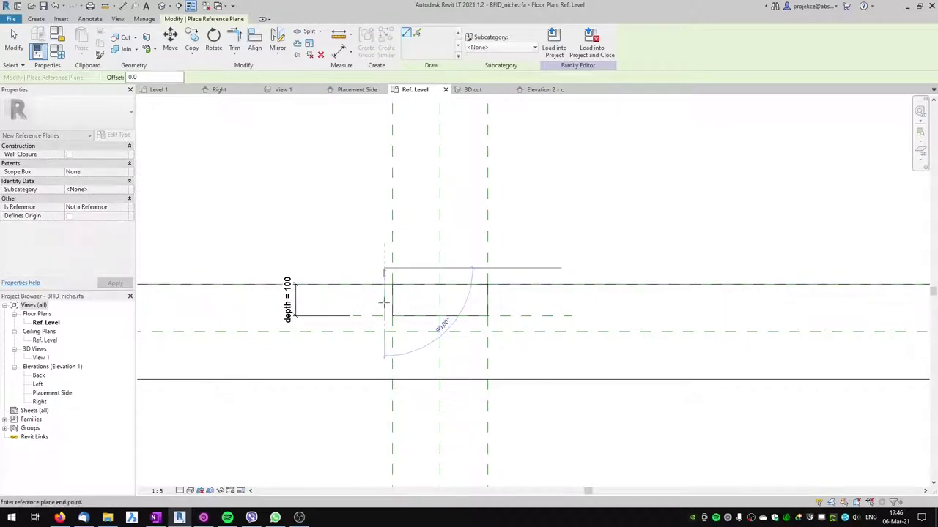
{"action": "left_click", "coordinate": [381, 405]}
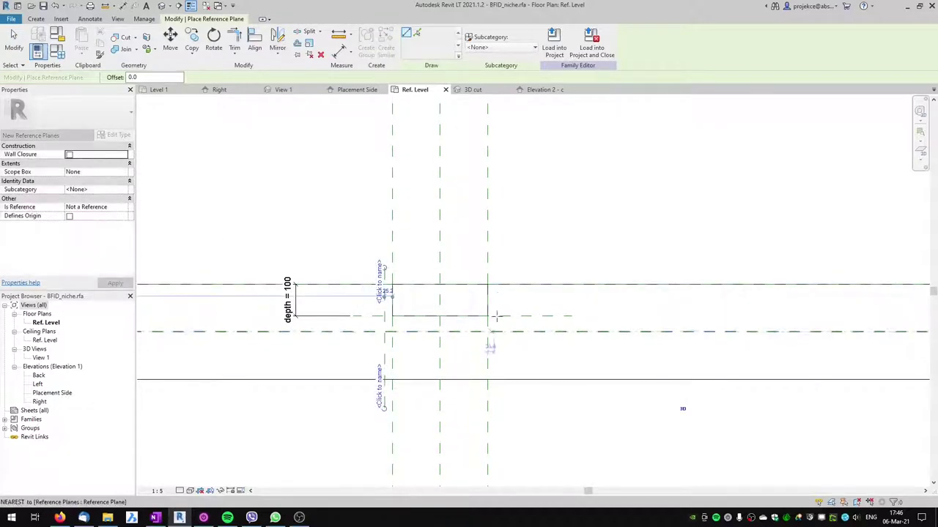
{"action": "left_click", "coordinate": [495, 270]}
{"action": "left_click", "coordinate": [497, 403]}
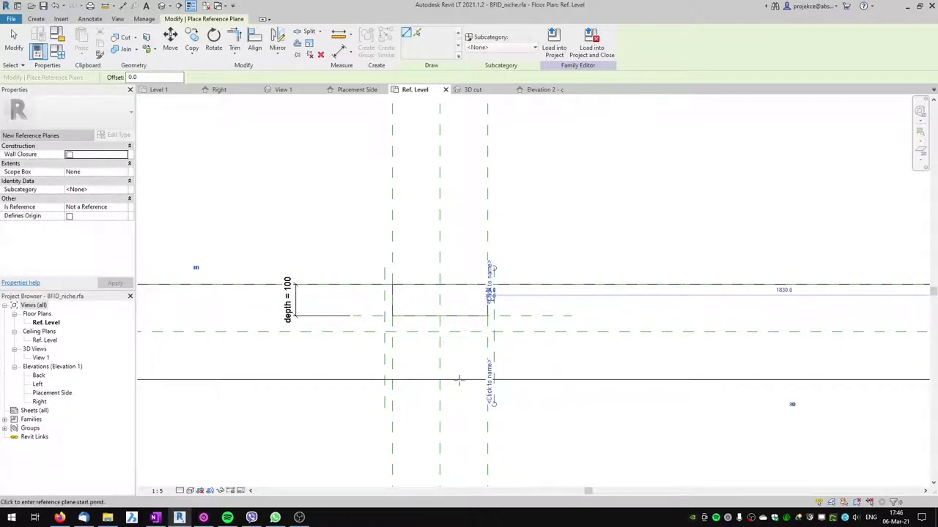
- Draw horizontal reference planes about 26 mm behind the niche's back edge and about 20 mm inside the wall's placement-side face
{"action": "left_click", "coordinate": [373, 325]}
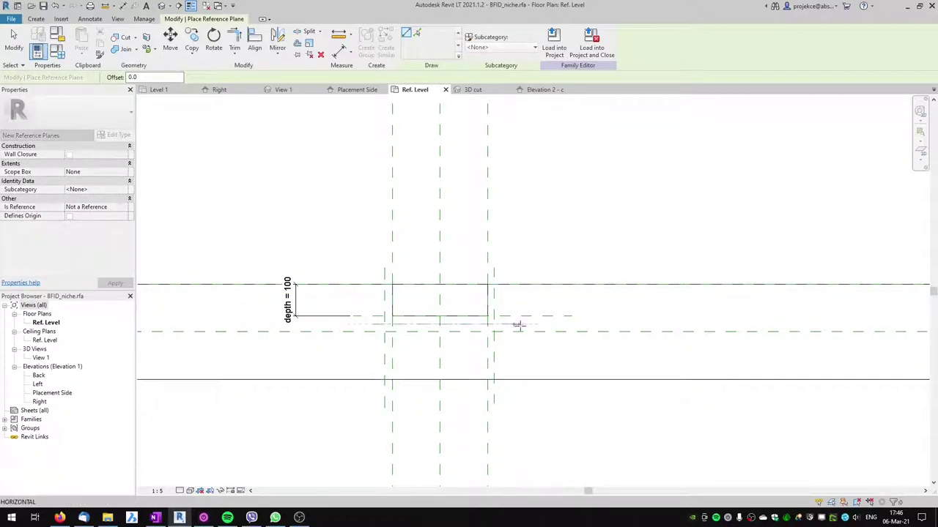
{"action": "left_click", "coordinate": [517, 324]}
{"action": "left_click", "coordinate": [376, 290]}
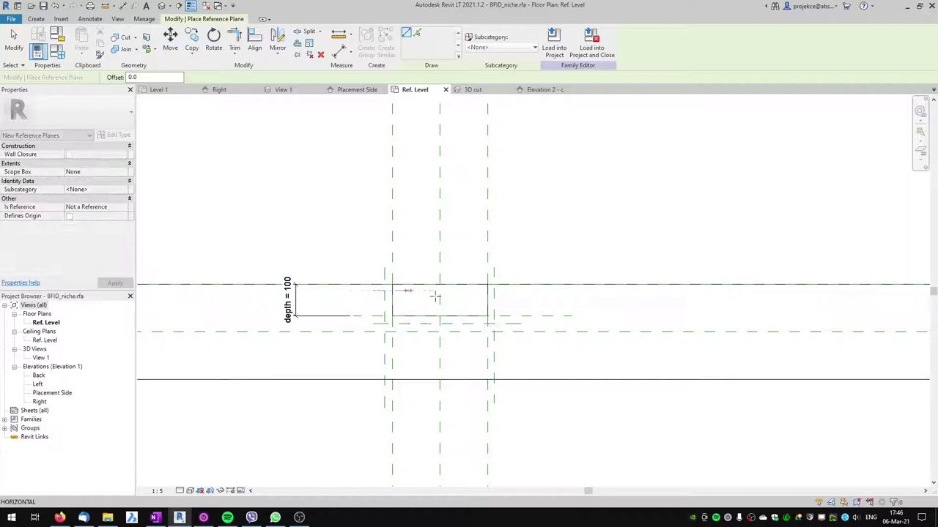
{"action": "left_click", "coordinate": [527, 291]}
{"action": "key", "text": "Escape"}
{"action": "key", "text": "Escape"}
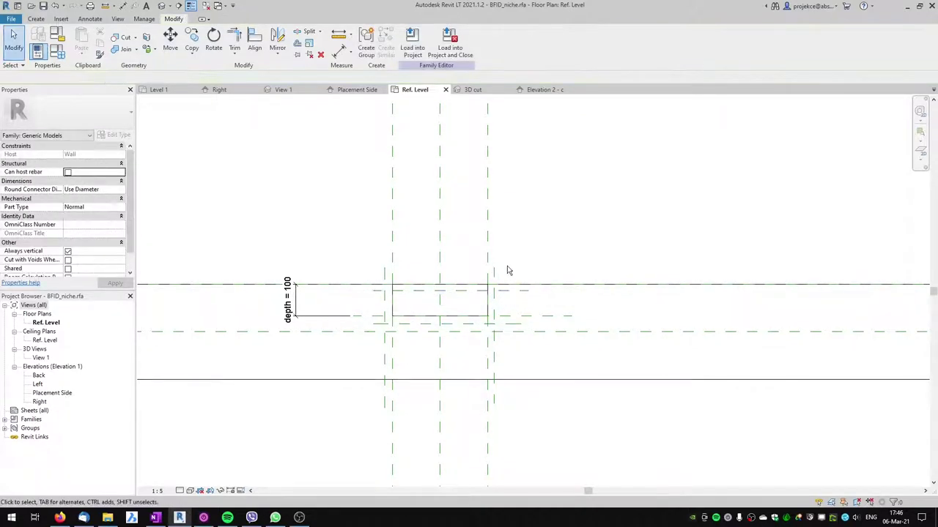
- Add aligned dimensions between each niche side plane and the neighbouring outer vertical reference plane
{"action": "key", "text": "i"}
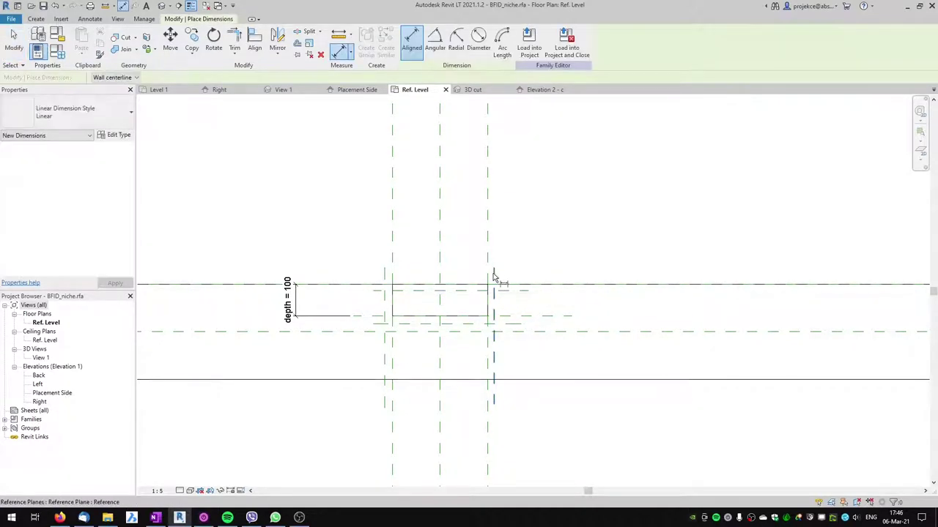
{"action": "left_click", "coordinate": [488, 272]}
{"action": "left_click", "coordinate": [493, 268]}
{"action": "left_click", "coordinate": [535, 258]}
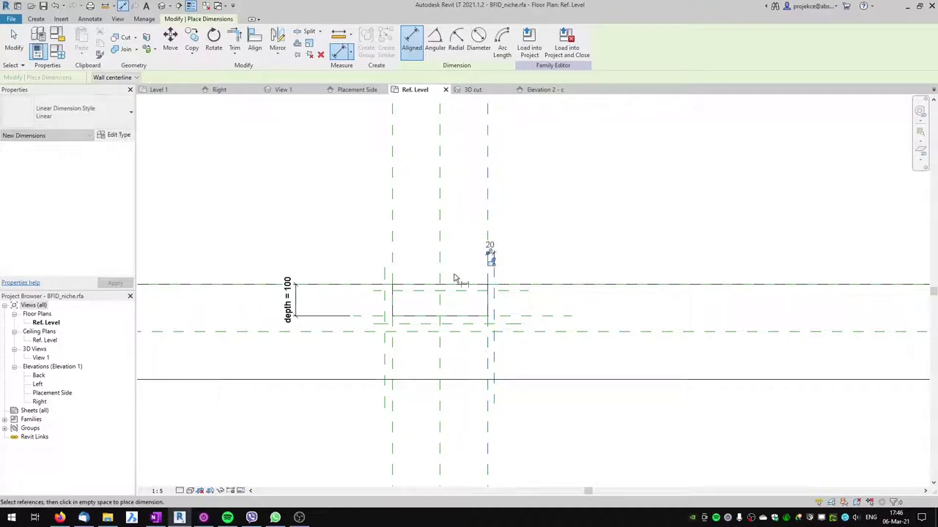
{"action": "left_click", "coordinate": [385, 256]}
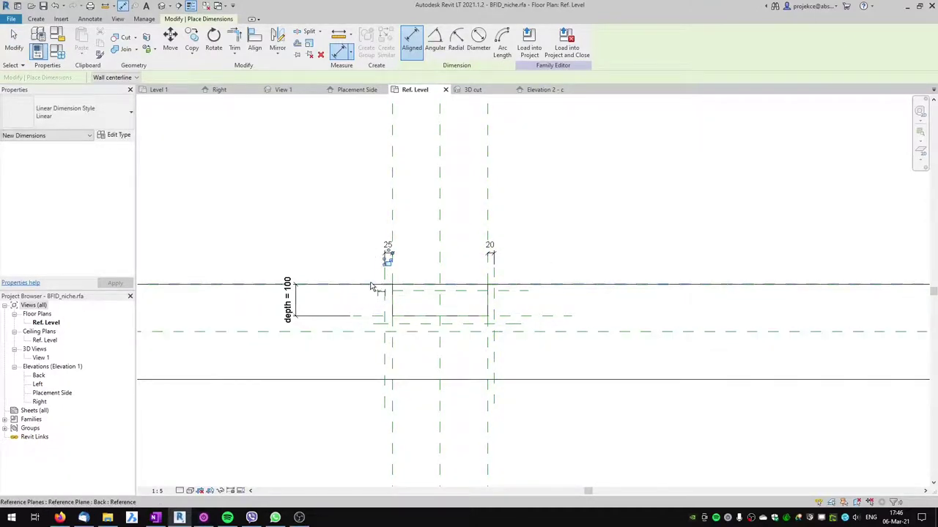
- Dimension the gap from the wall's placement-side face to its inner plane, and from the niche's back plane to the plane behind it
{"action": "left_click", "coordinate": [373, 284]}
{"action": "left_click", "coordinate": [379, 291]}
{"action": "left_click", "coordinate": [350, 300]}
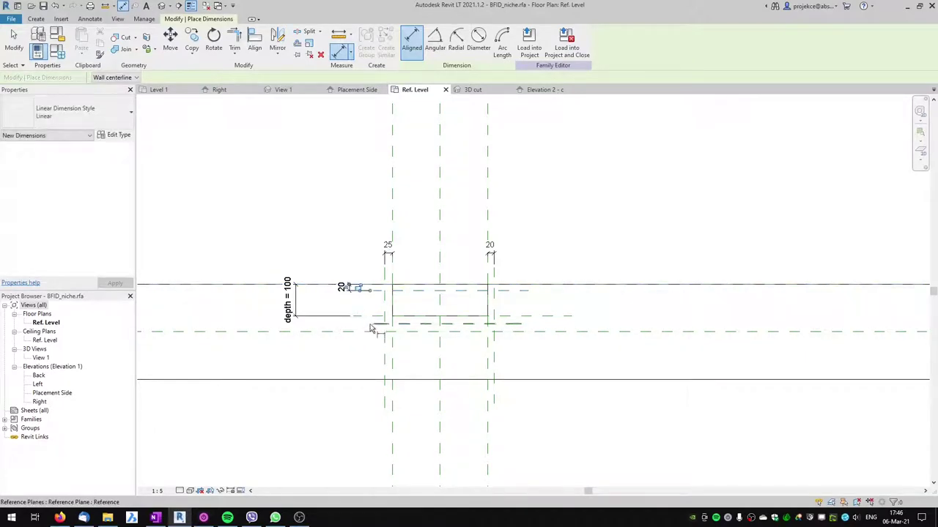
{"action": "left_click", "coordinate": [375, 316]}
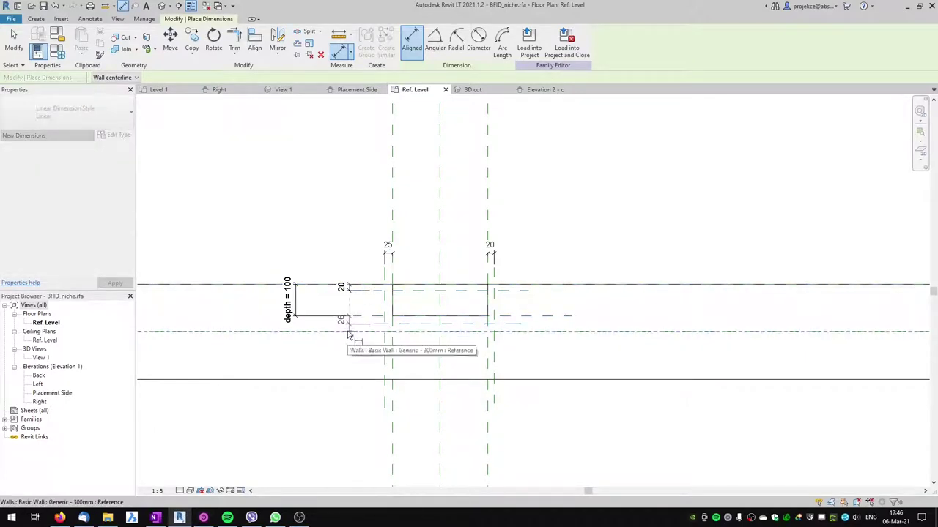
{"action": "left_click", "coordinate": [351, 342]}
{"action": "key", "text": "Escape"}
{"action": "key", "text": "Escape"}
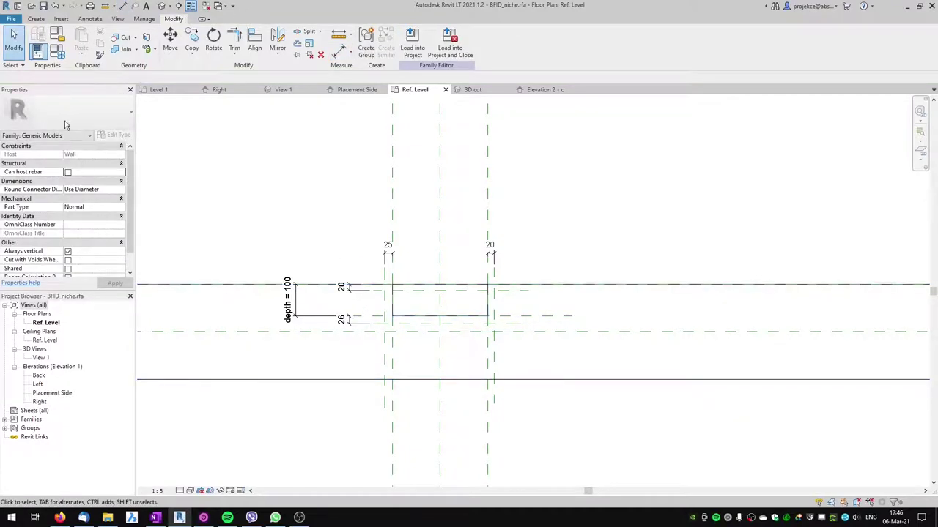
- Create a length instance parameter named "ceramic thickness" grouped under Dimensions in the family types
{"action": "left_click", "coordinate": [57, 51]}
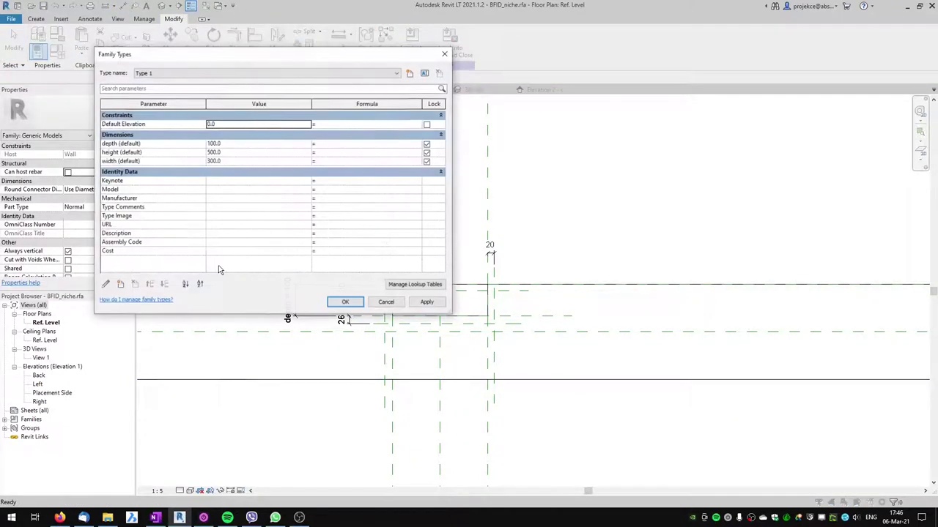
{"action": "left_click", "coordinate": [106, 284]}
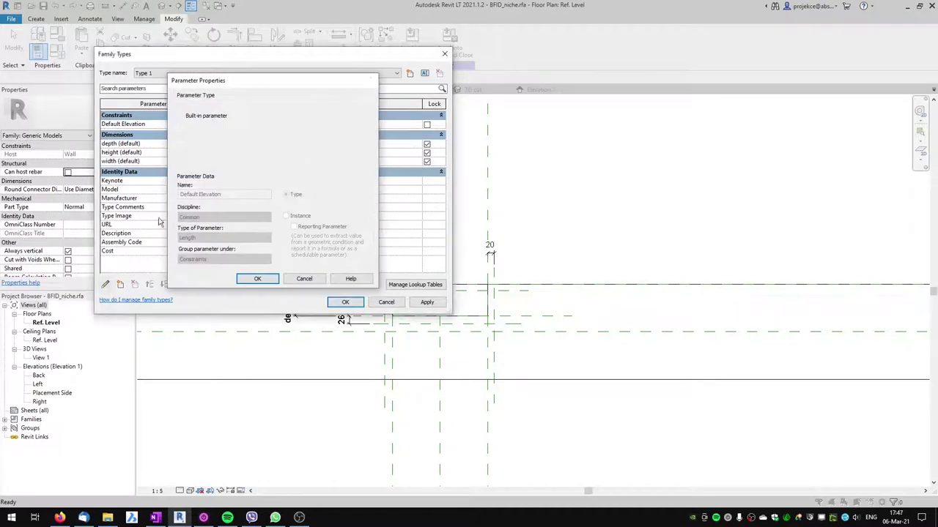
{"action": "key", "text": "Escape"}
{"action": "left_click", "coordinate": [120, 284]}
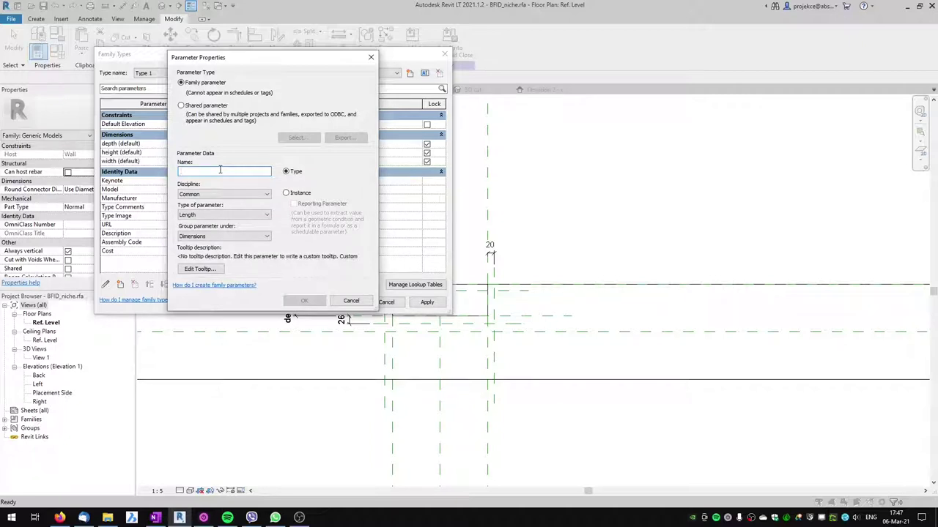
{"action": "type", "text": "ceramic thickness"}
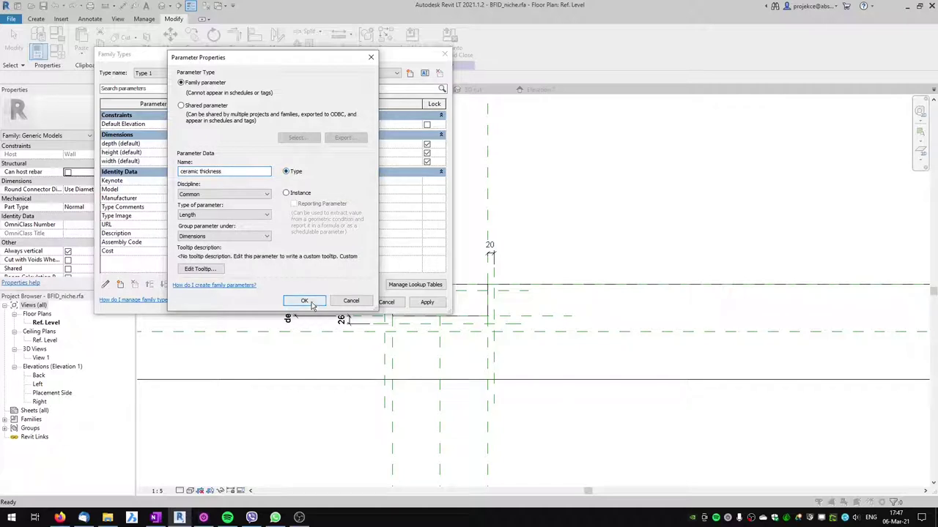
{"action": "left_click", "coordinate": [287, 194]}
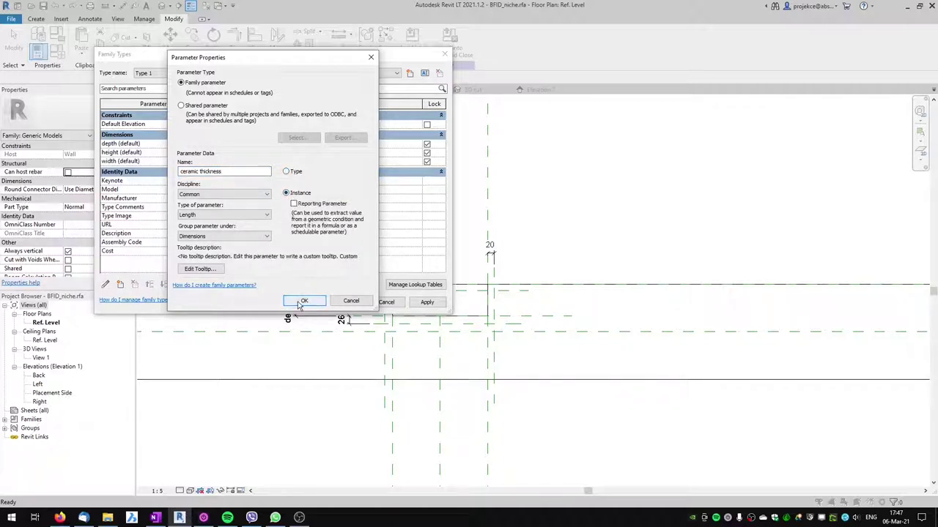
{"action": "left_click", "coordinate": [301, 301]}
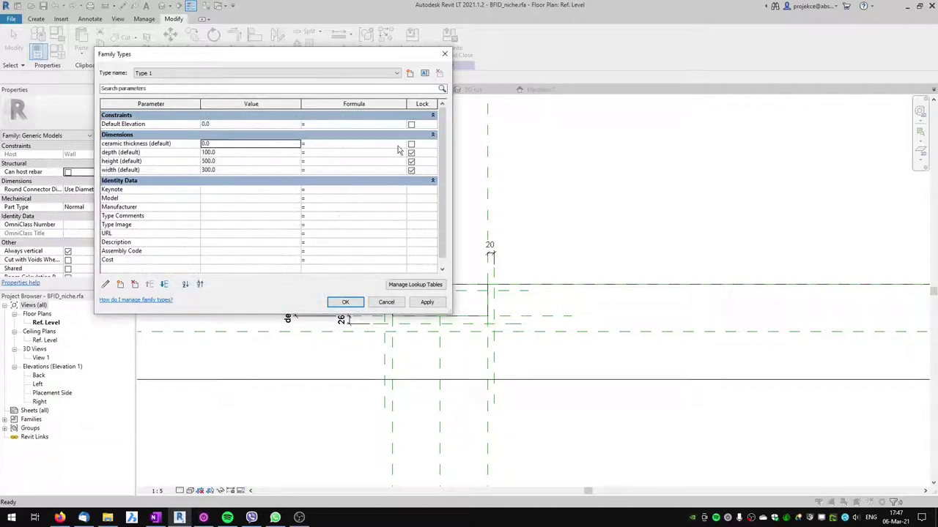
- Lock the ceramic thickness parameter and set its value to 20 mm
{"action": "left_click", "coordinate": [411, 145]}
{"action": "left_click", "coordinate": [244, 145]}
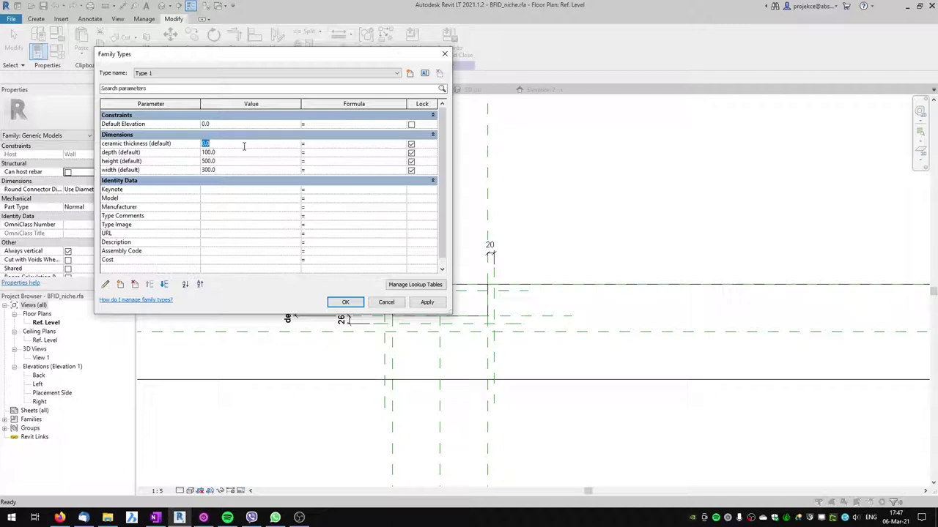
{"action": "key", "text": "Tab"}
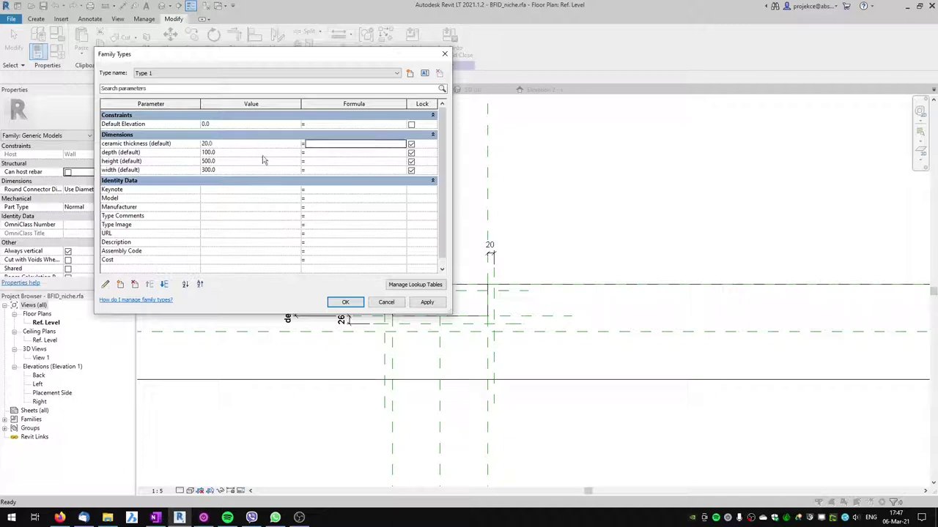
{"action": "left_click", "coordinate": [345, 302]}
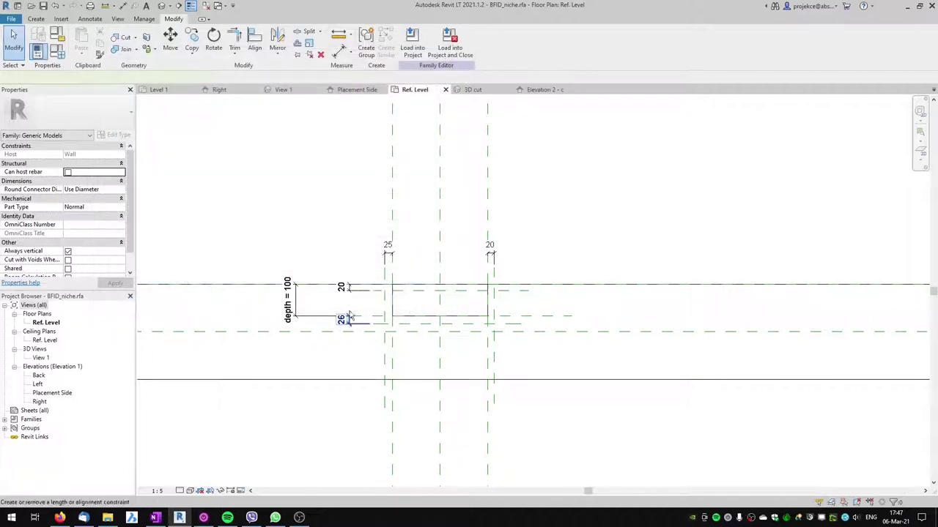
- Label the four new offset dimensions around the niche with the ceramic thickness parameter
{"action": "left_click", "coordinate": [345, 319]}
{"action": "left_click", "coordinate": [388, 253], "text": "ctrl"}
{"action": "left_click", "coordinate": [489, 257], "text": "ctrl"}
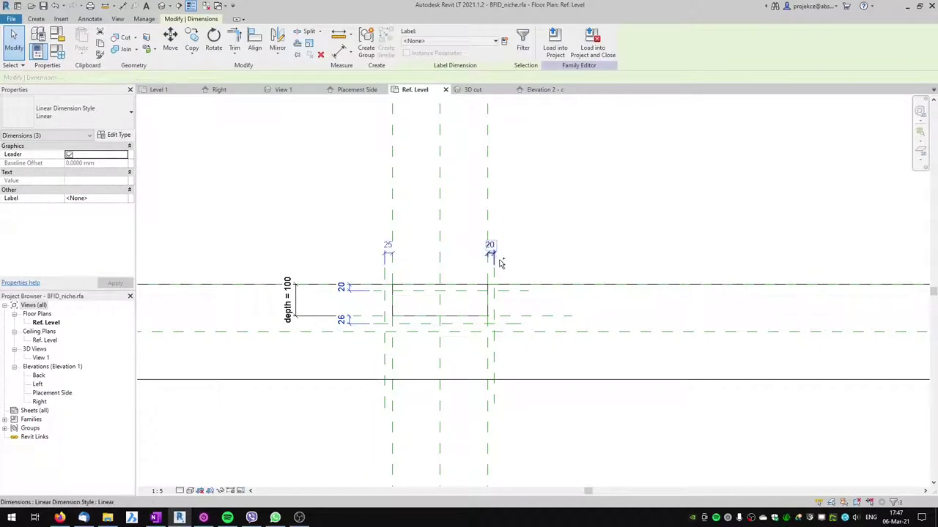
{"action": "left_click", "coordinate": [451, 41]}
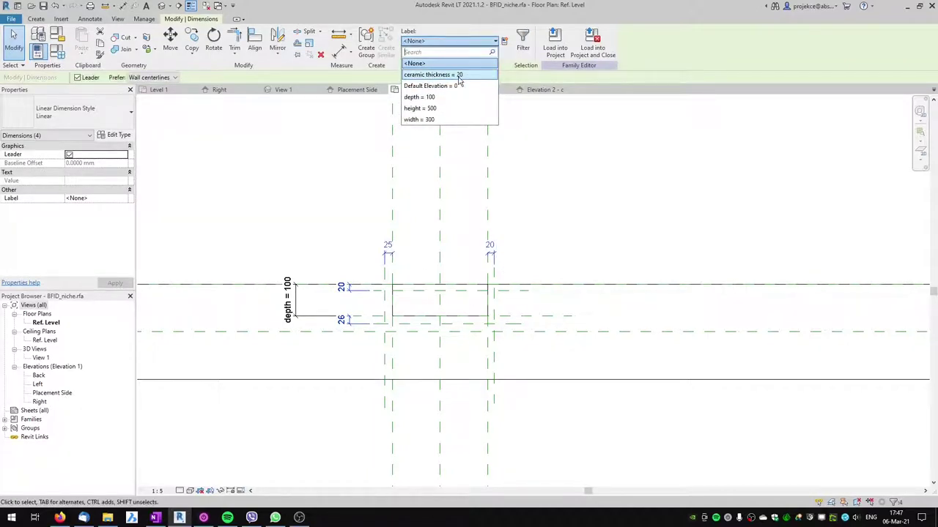
{"action": "left_click", "coordinate": [460, 76]}
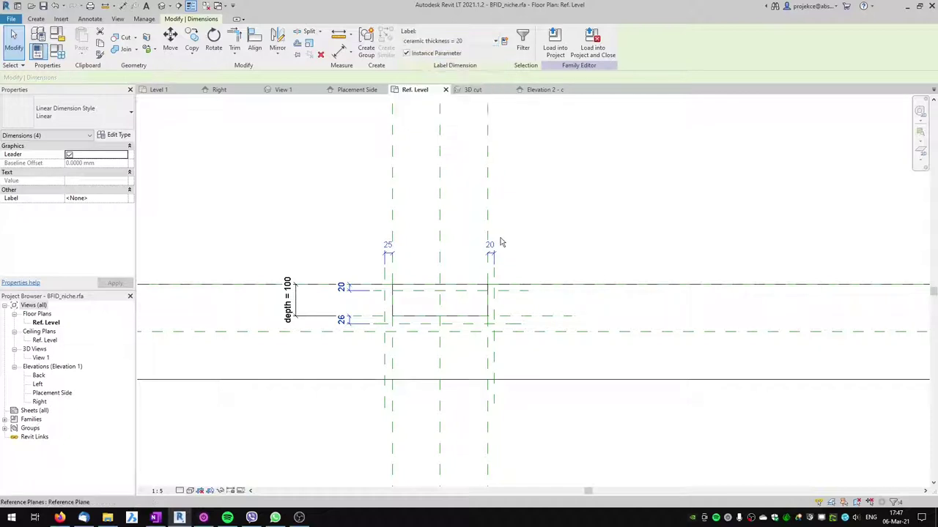
{"action": "left_click", "coordinate": [551, 271]}
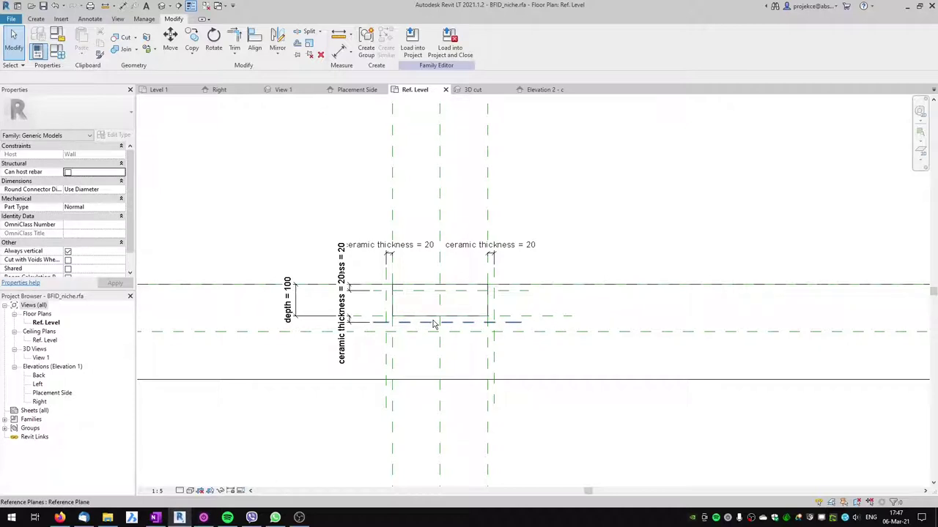
- Start a masking region with Generic Models [projection] lines and draw its outer edges along the ceramic thickness planes around the niche
{"action": "left_click", "coordinate": [88, 20]}
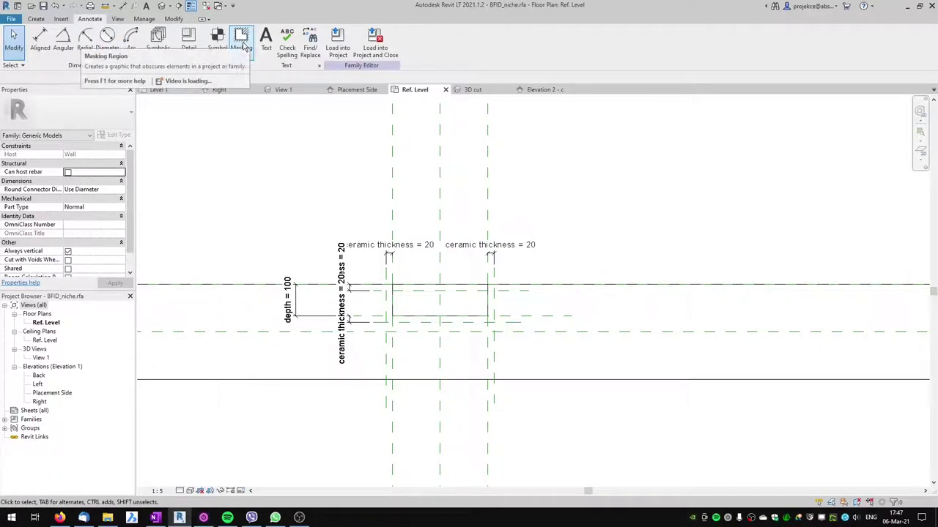
{"action": "left_click", "coordinate": [242, 45]}
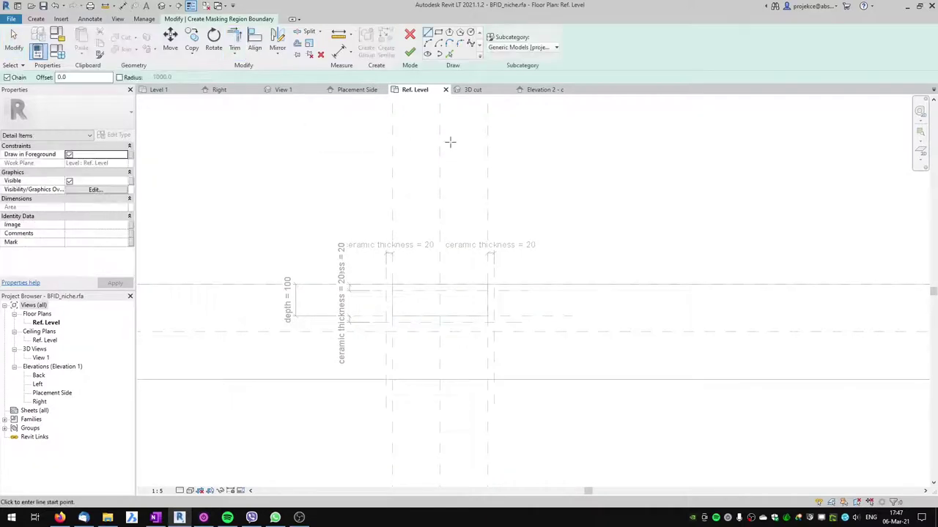
{"action": "left_click", "coordinate": [555, 47]}
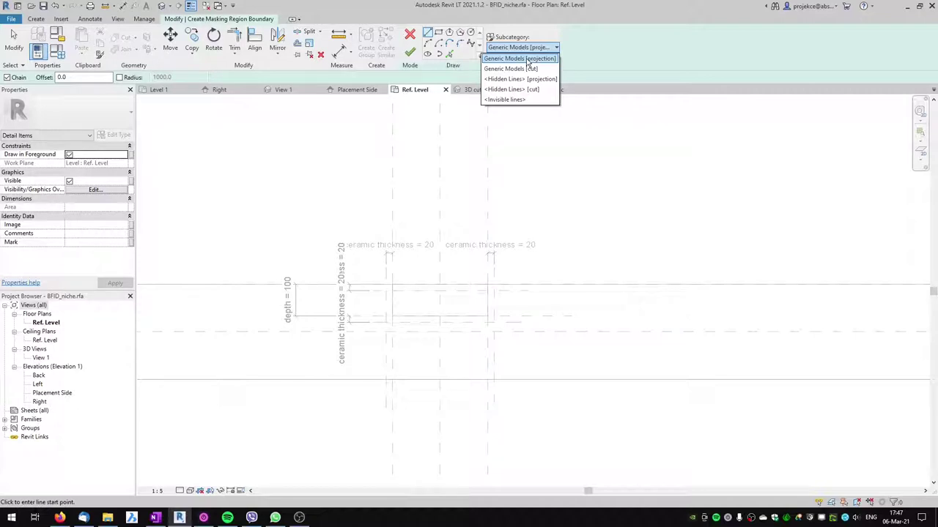
{"action": "left_click", "coordinate": [527, 59]}
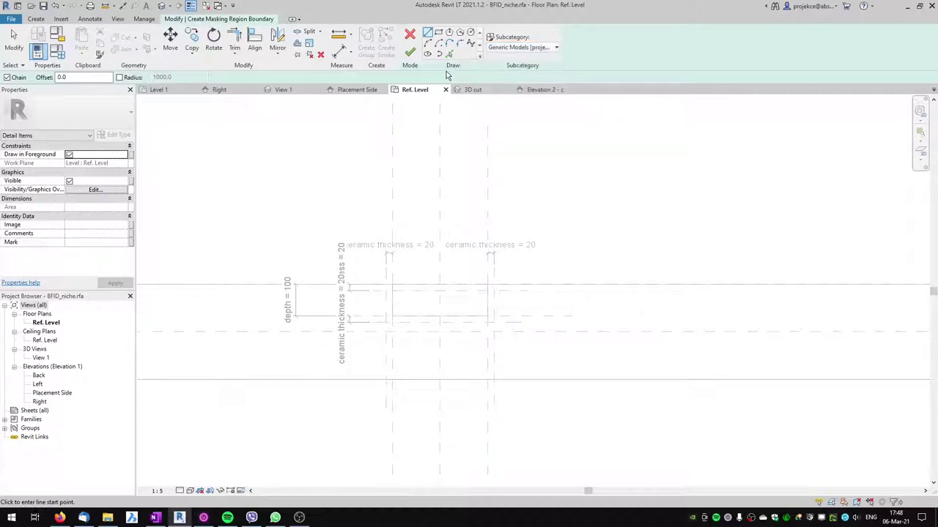
{"action": "left_click", "coordinate": [428, 36]}
{"action": "scroll", "coordinate": [413, 268], "scroll_direction": "up", "scroll_amount": 3}
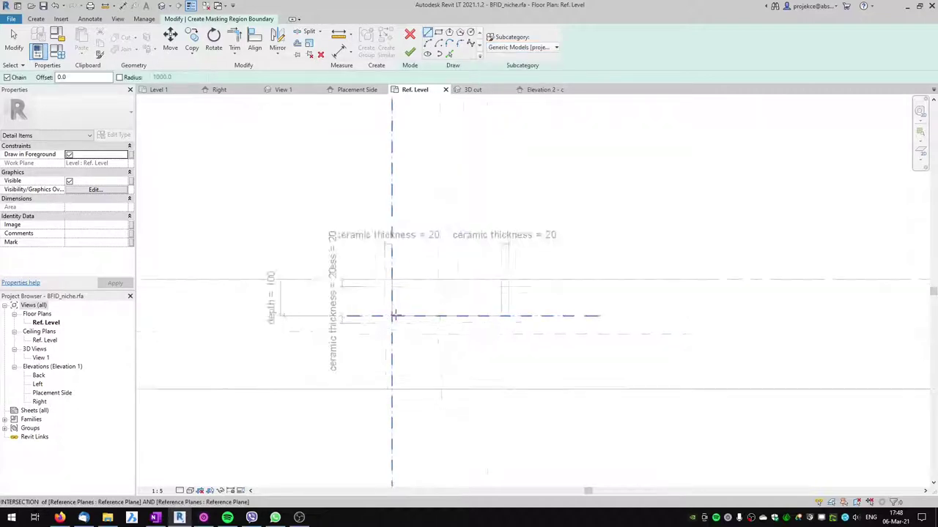
{"action": "left_click", "coordinate": [382, 278]}
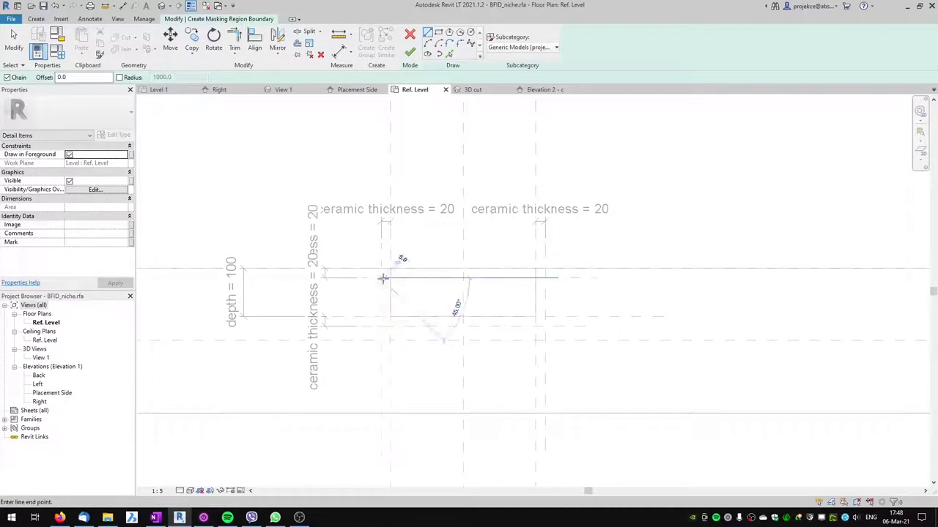
{"action": "left_click", "coordinate": [381, 326]}
{"action": "left_click", "coordinate": [545, 326]}
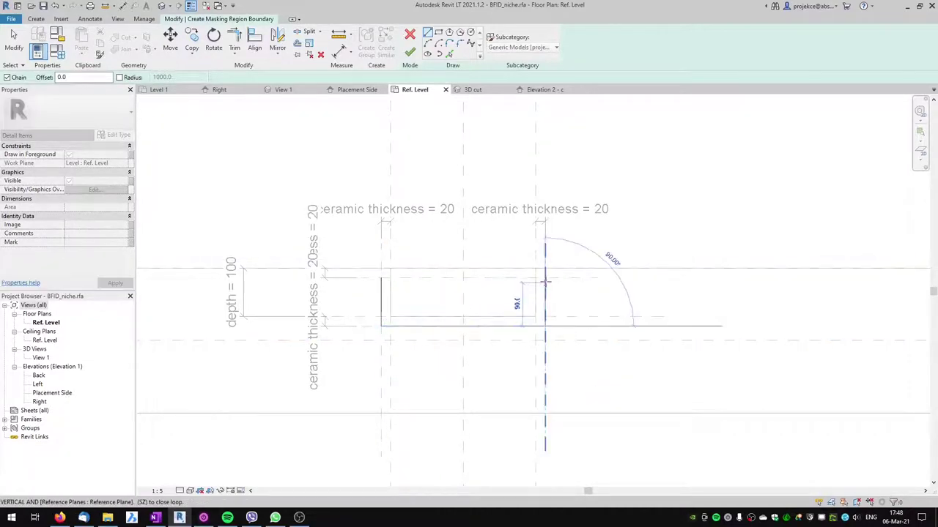
{"action": "left_click", "coordinate": [544, 277]}
- Trace the niche's inner sides and back to close the U-shaped masking region, and finish the sketch
{"action": "left_click", "coordinate": [535, 278]}
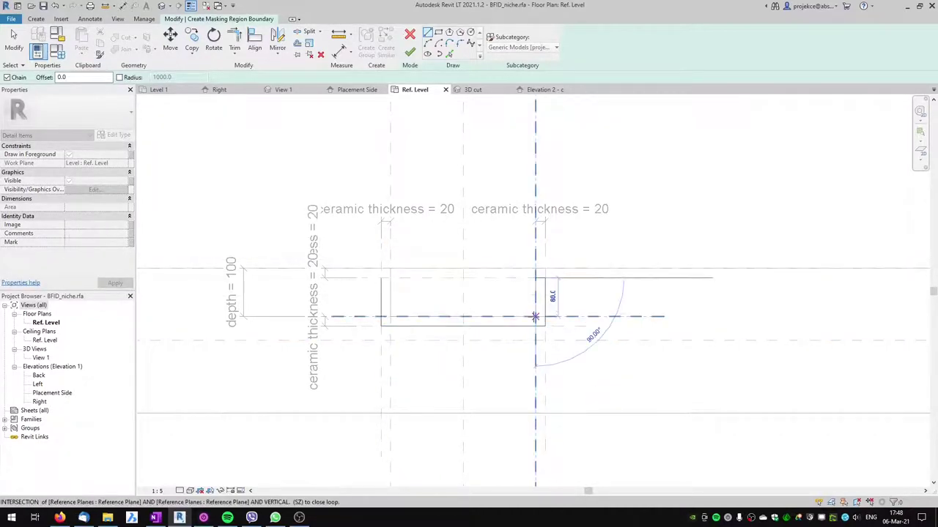
{"action": "left_click", "coordinate": [535, 316]}
{"action": "left_click", "coordinate": [391, 317]}
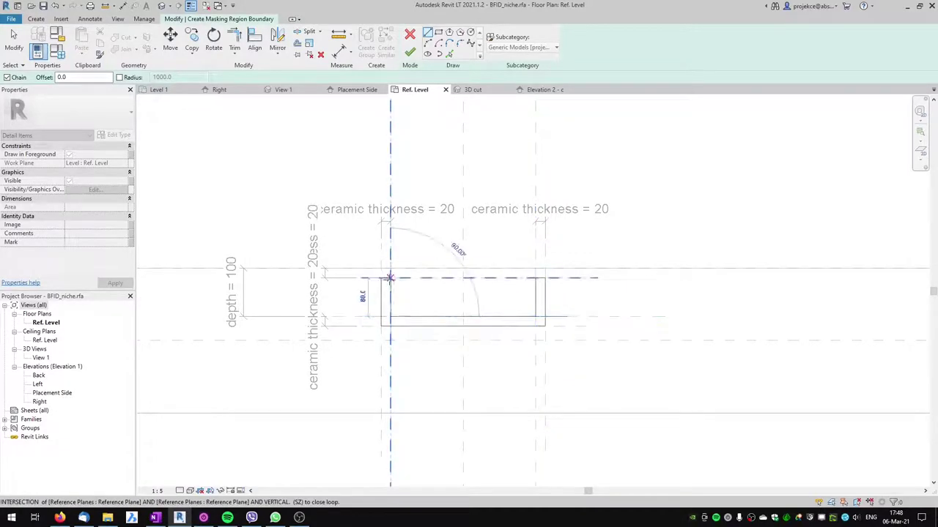
{"action": "left_click", "coordinate": [391, 278]}
{"action": "left_click", "coordinate": [381, 278]}
{"action": "key", "text": "Escape"}
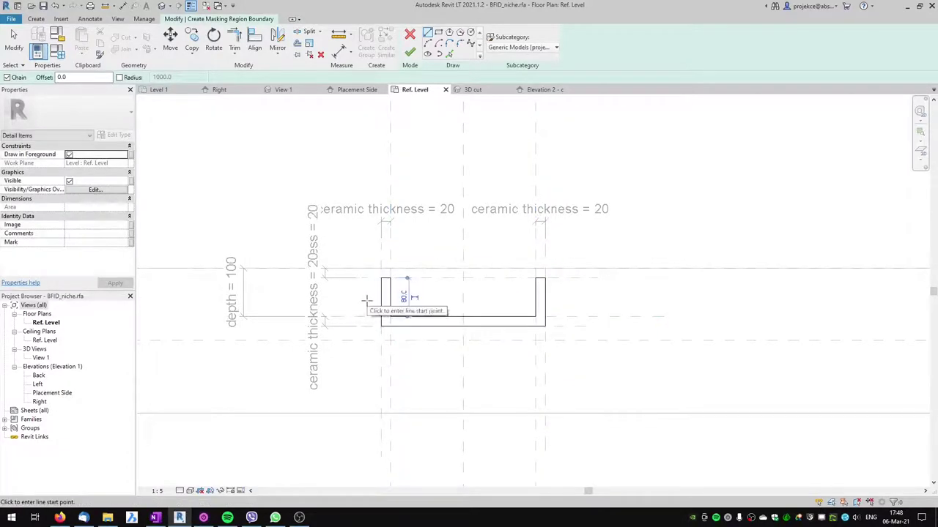
{"action": "key", "text": "Escape"}
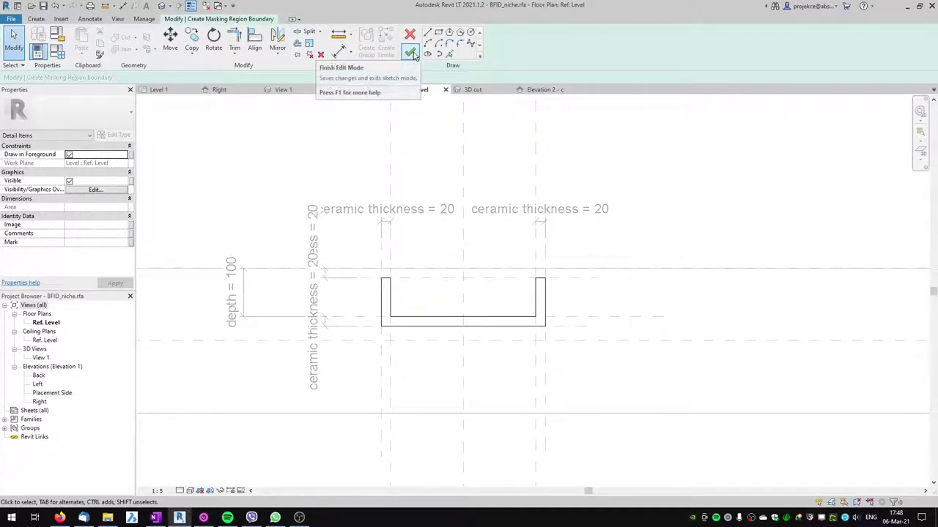
{"action": "left_click", "coordinate": [411, 55]}
{"action": "scroll", "coordinate": [463, 296], "scroll_direction": "down", "scroll_amount": 2}
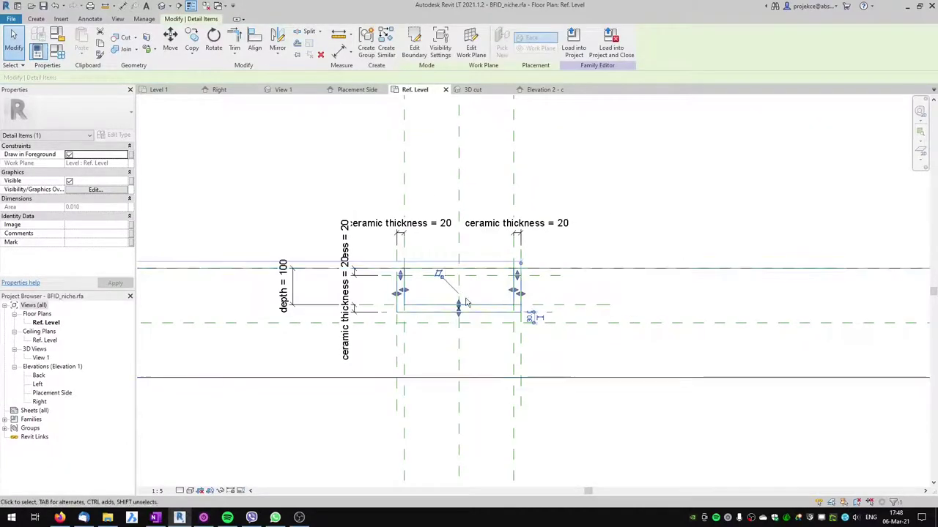
{"action": "key", "text": "Escape"}
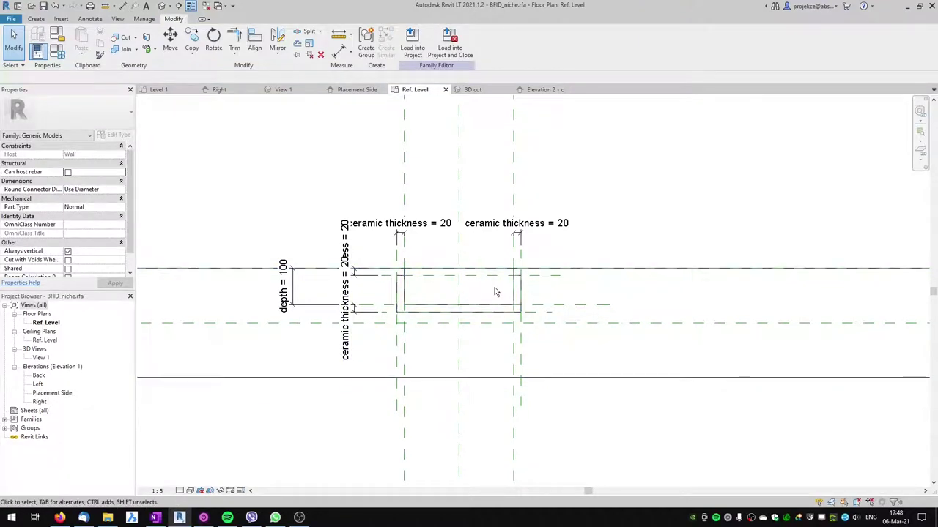
- Set the niche family's depth to 200 mm in the family types and apply it
{"action": "left_click", "coordinate": [57, 52]}
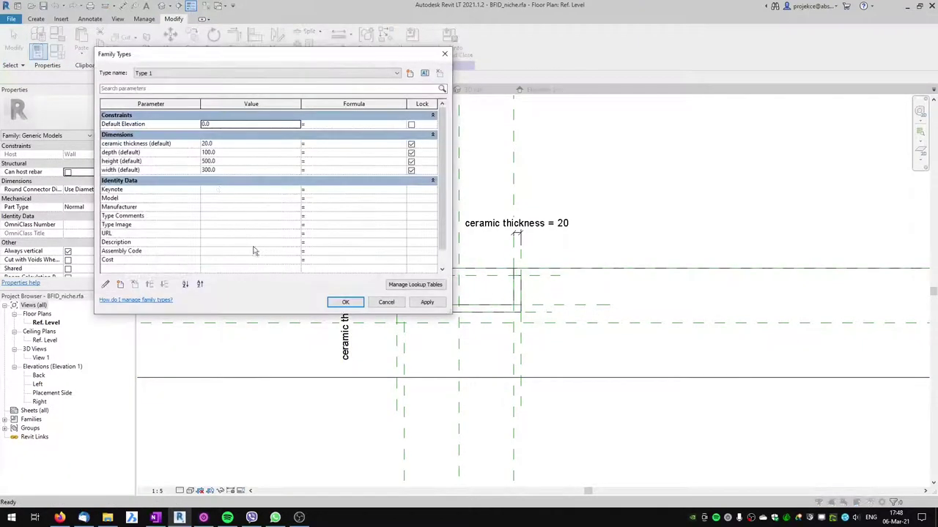
{"action": "left_click_drag", "start_coordinate": [269, 56], "coordinate": [204, 33]}
{"action": "left_click", "coordinate": [164, 129]}
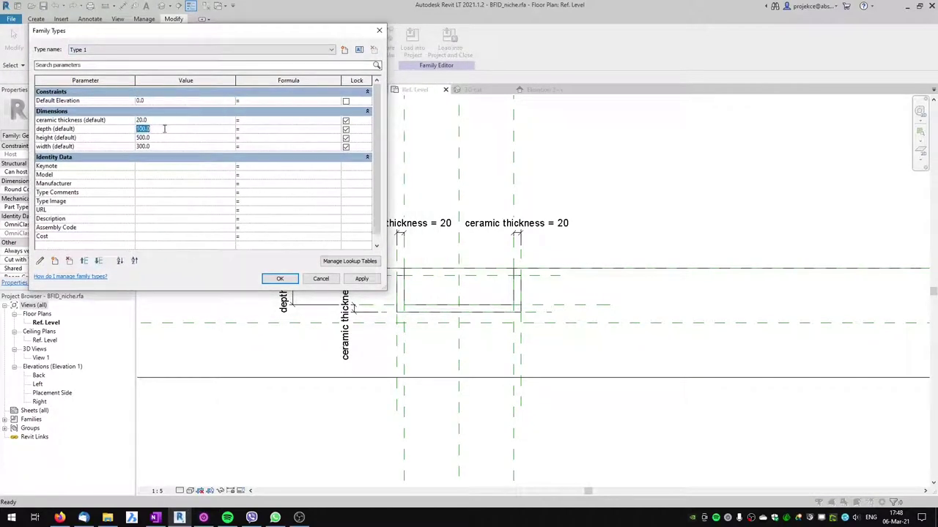
{"action": "type", "text": "200"}
{"action": "key", "text": "Tab"}
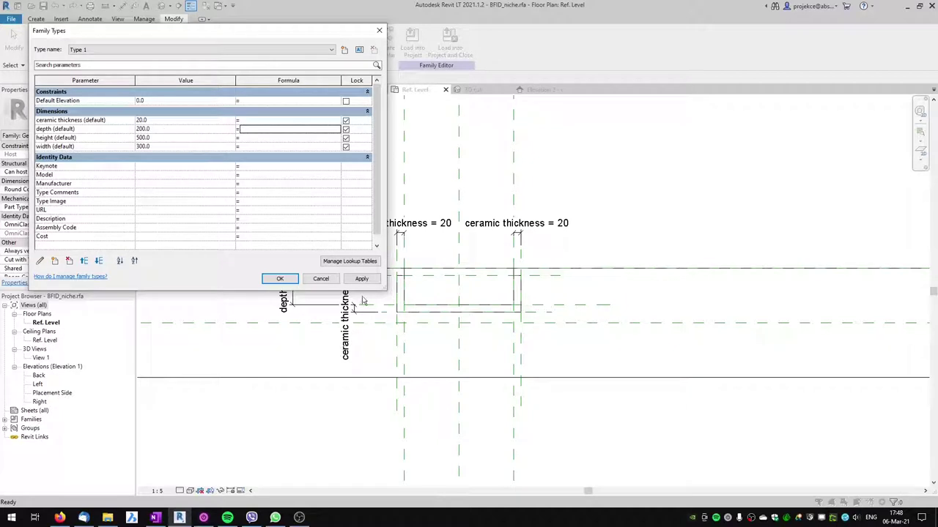
{"action": "left_click", "coordinate": [362, 280]}
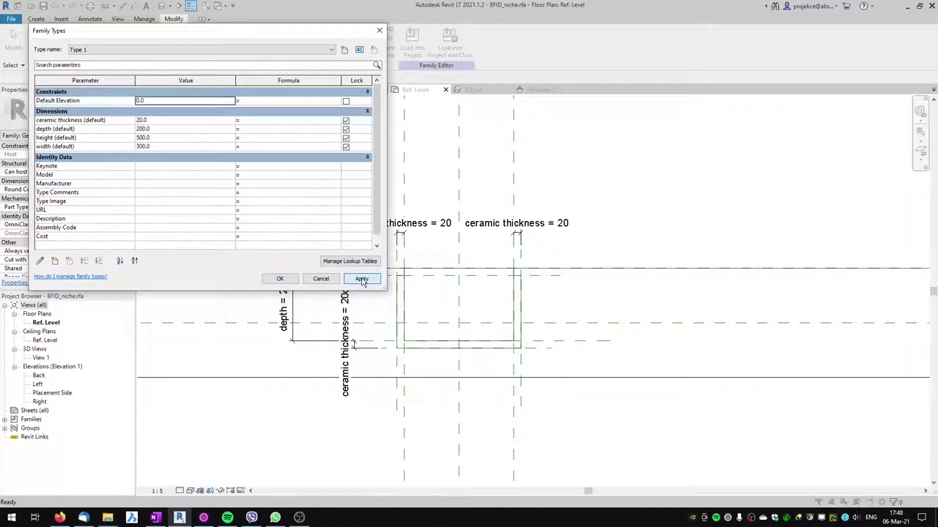
- Set the niche family's width to 500 mm and accept the family types
{"action": "left_click", "coordinate": [161, 146]}
{"action": "type", "text": "500"}
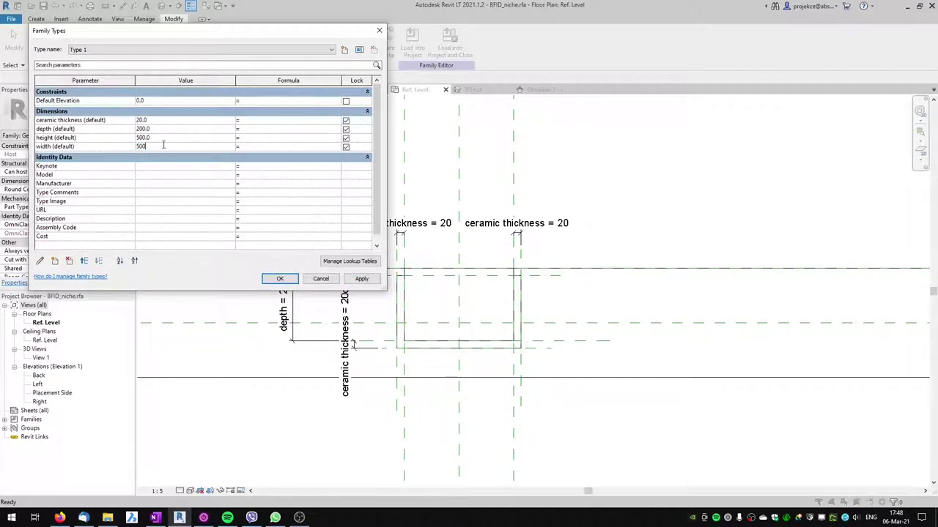
{"action": "left_click", "coordinate": [361, 279]}
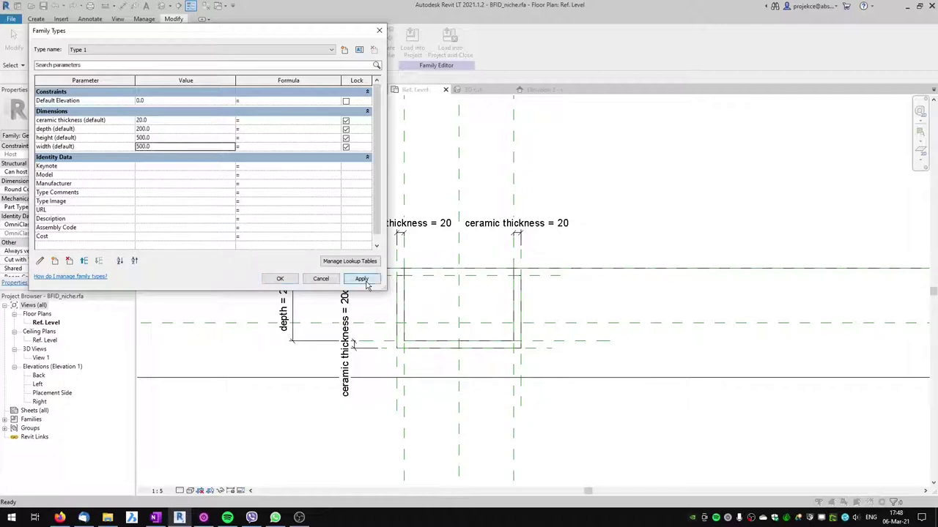
{"action": "left_click", "coordinate": [280, 279]}
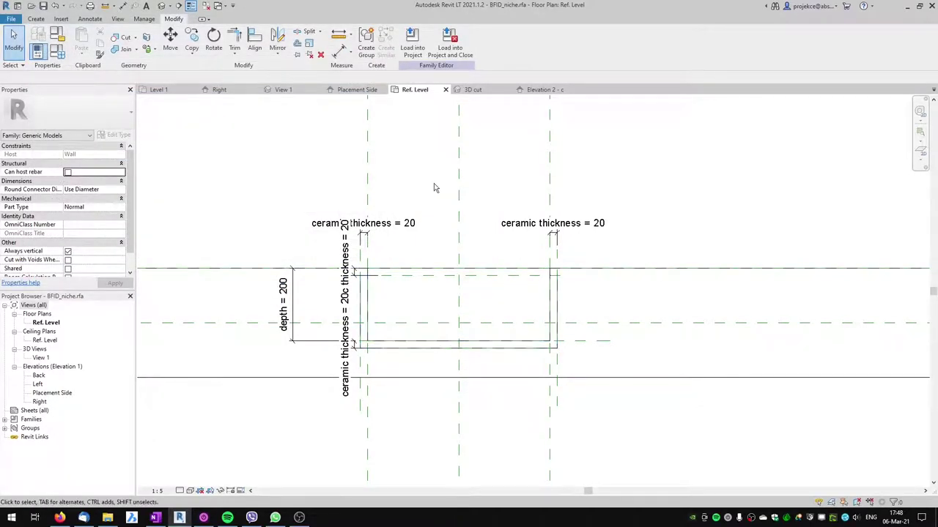
- Load the BFID_niche family into the bathroom project, overwriting the existing version without its parameter values
{"action": "left_click", "coordinate": [412, 47]}
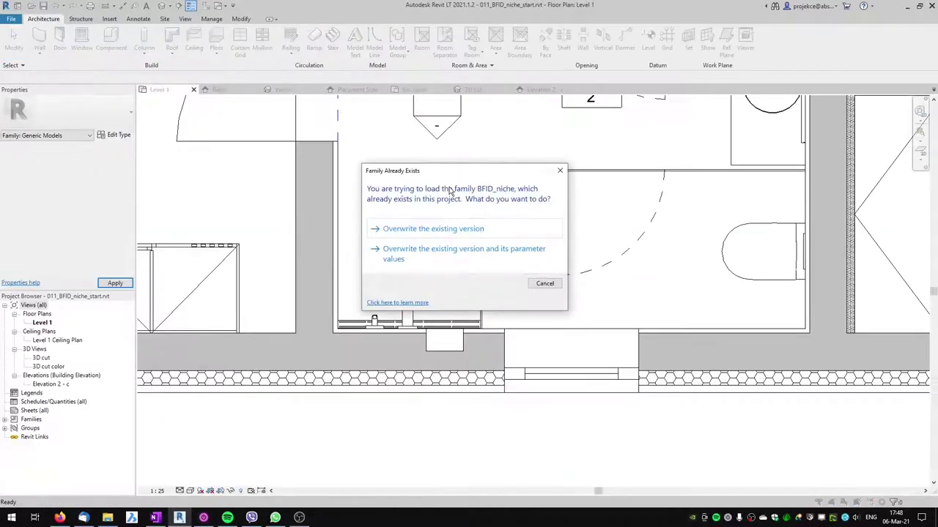
{"action": "left_click", "coordinate": [440, 230]}
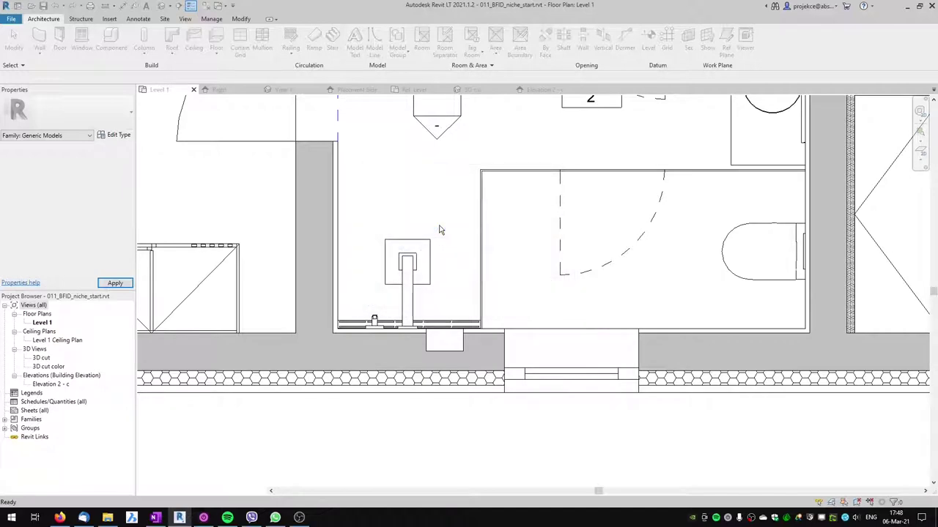
{"action": "scroll", "coordinate": [440, 229], "scroll_direction": "down", "scroll_amount": 2}
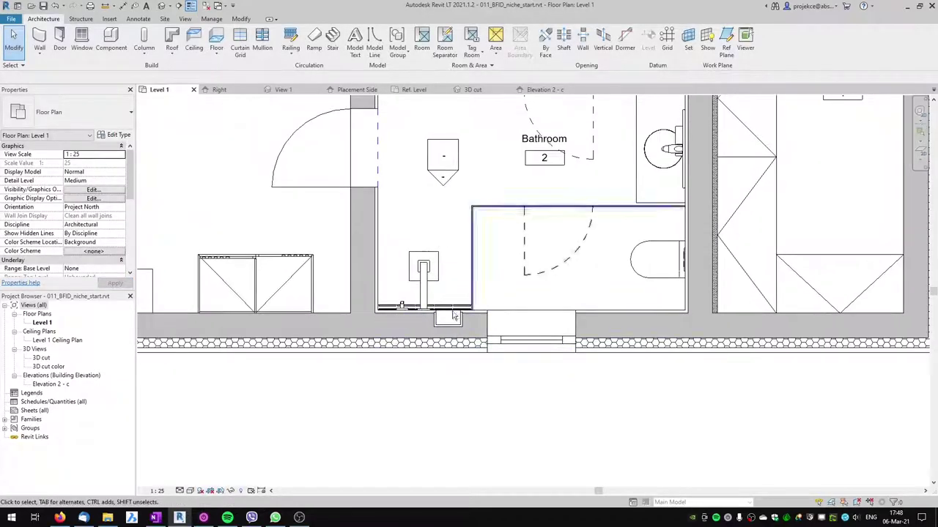
{"action": "scroll", "coordinate": [433, 322], "scroll_direction": "up", "scroll_amount": 2}
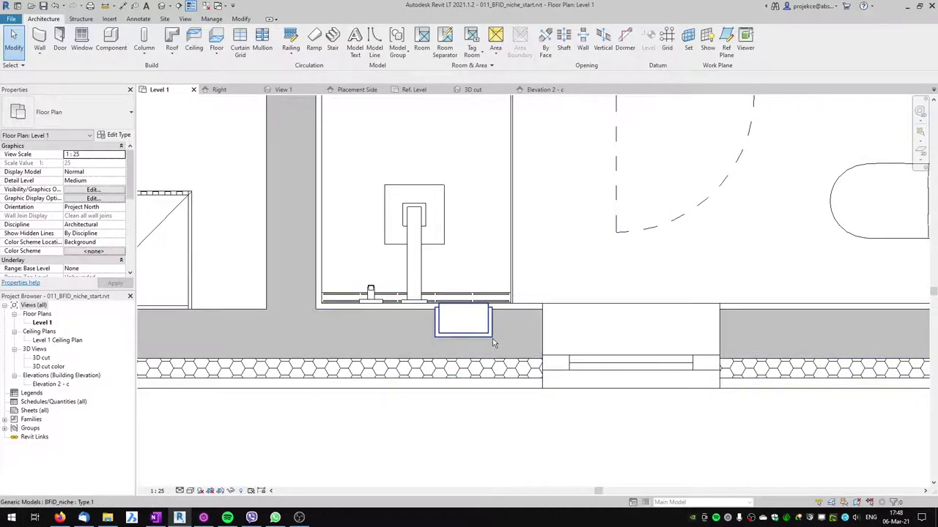
{"action": "scroll", "coordinate": [438, 331], "scroll_direction": "up", "scroll_amount": 1}
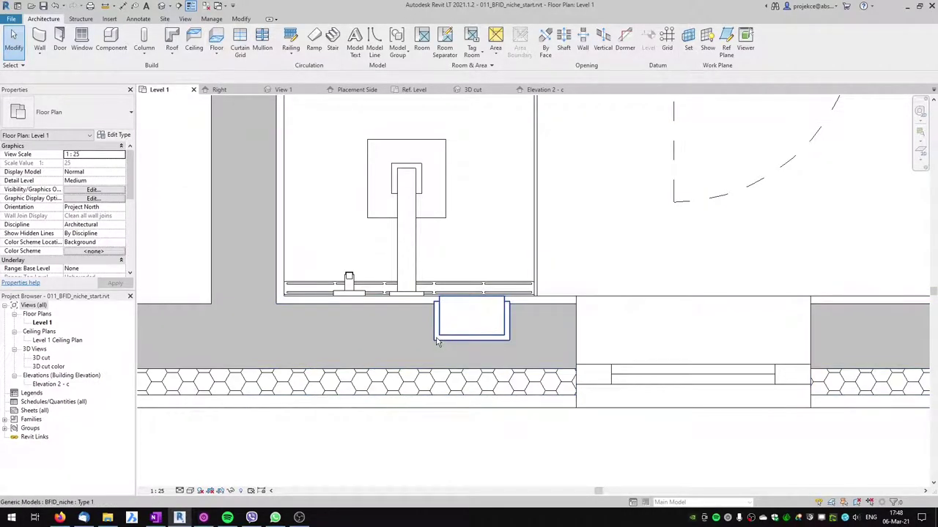
- Set the ceramic thickness of the niche beside the shower in the Level 1 plan to 30 mm
{"action": "left_click", "coordinate": [437, 342]}
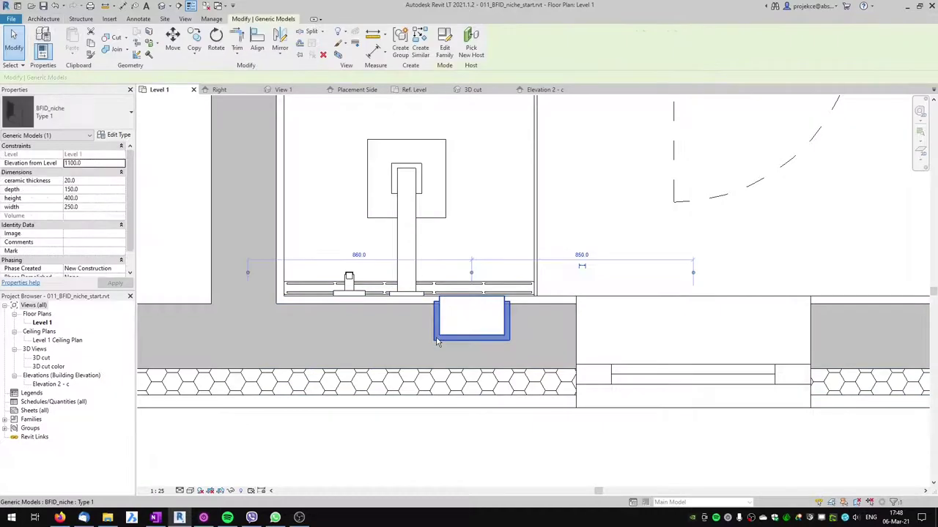
{"action": "left_click", "coordinate": [85, 180]}
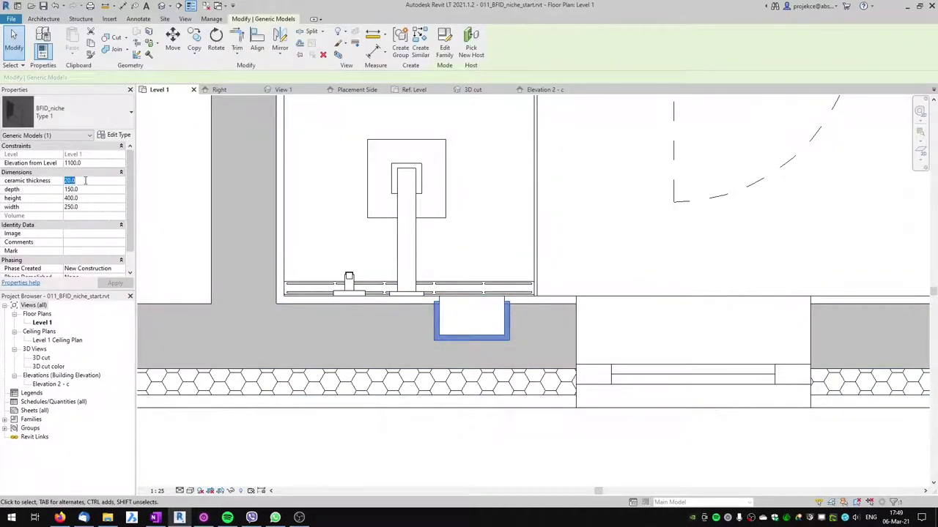
{"action": "type", "text": "30"}
{"action": "key", "text": "Return"}
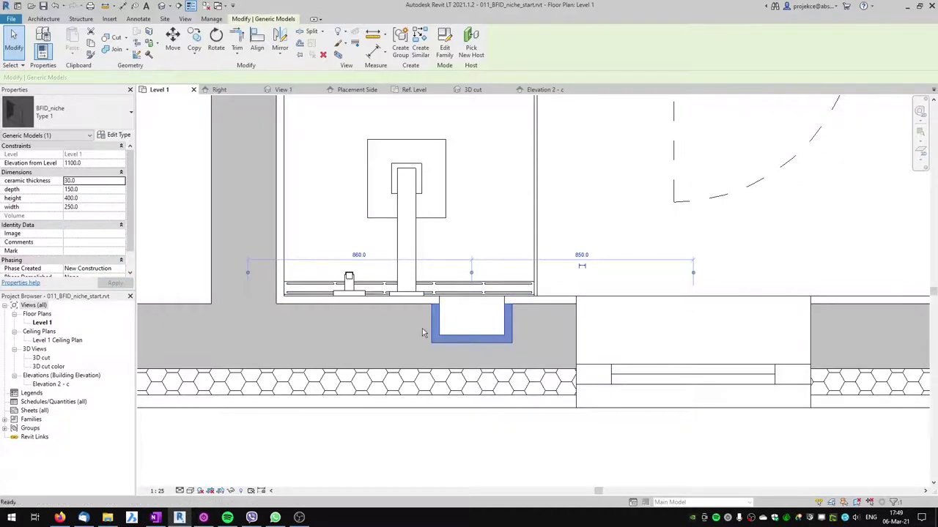
{"action": "key", "text": "Escape"}
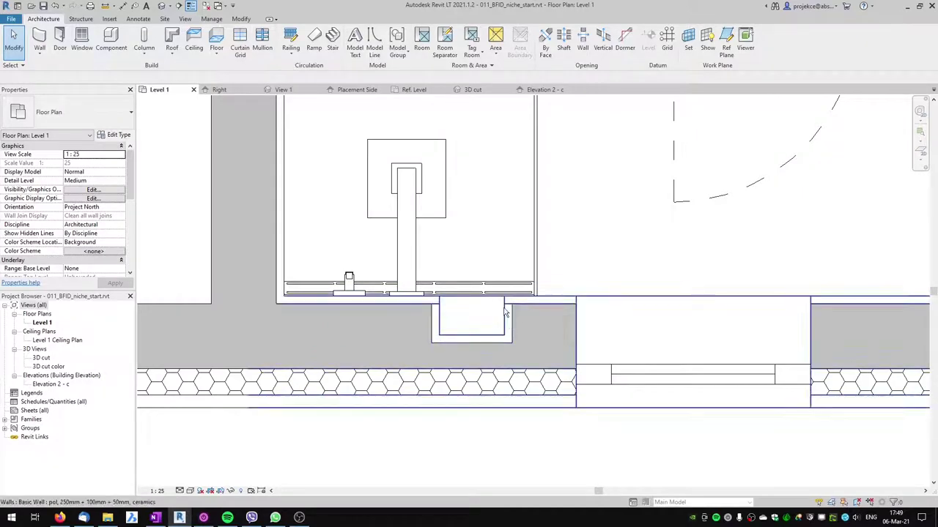
- In the niche family's reference level plan, link the tile region's visibility to a new type parameter named "tceramic tile visibility"
{"action": "scroll", "coordinate": [504, 314], "scroll_direction": "down", "scroll_amount": 6}
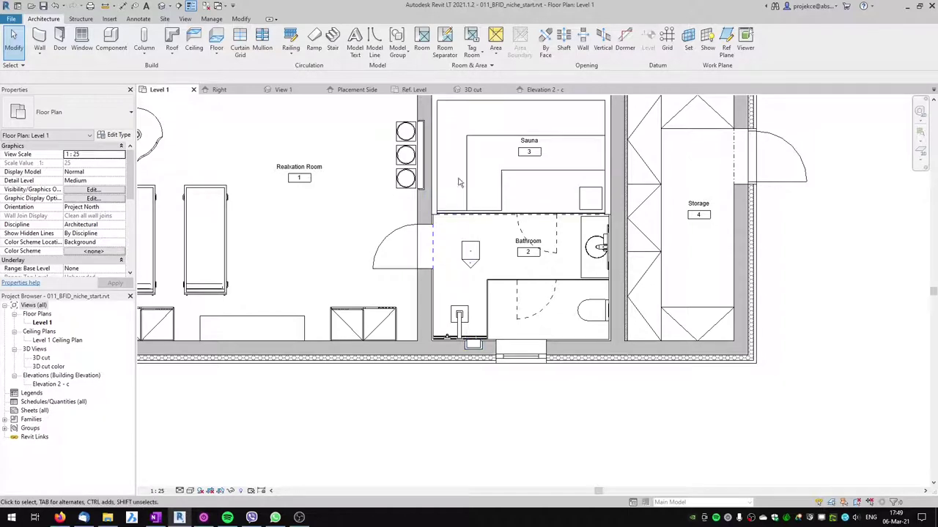
{"action": "left_click", "coordinate": [415, 90]}
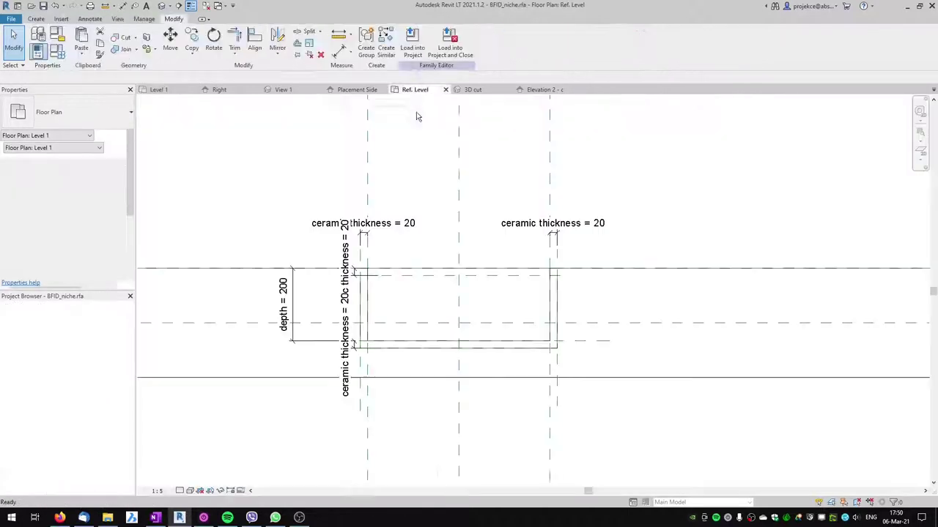
{"action": "left_click", "coordinate": [506, 346]}
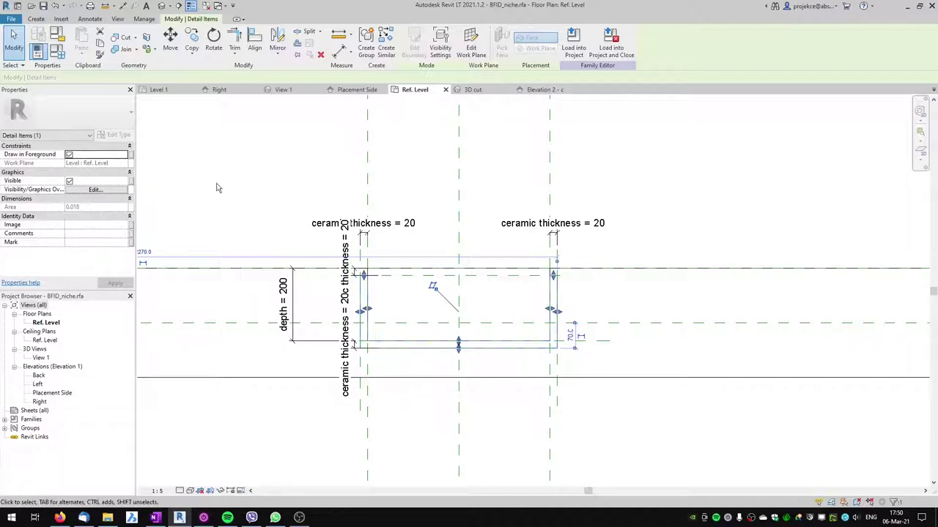
{"action": "left_click", "coordinate": [132, 183]}
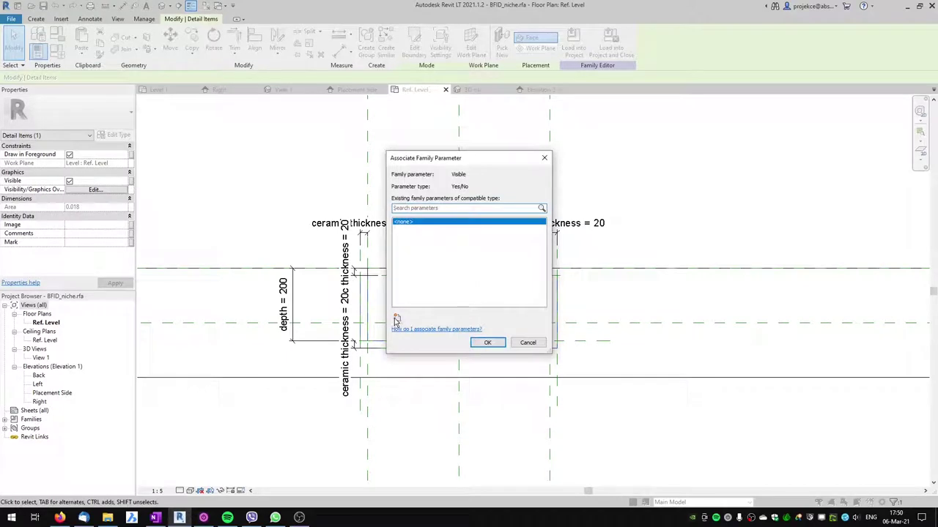
{"action": "left_click", "coordinate": [396, 318]}
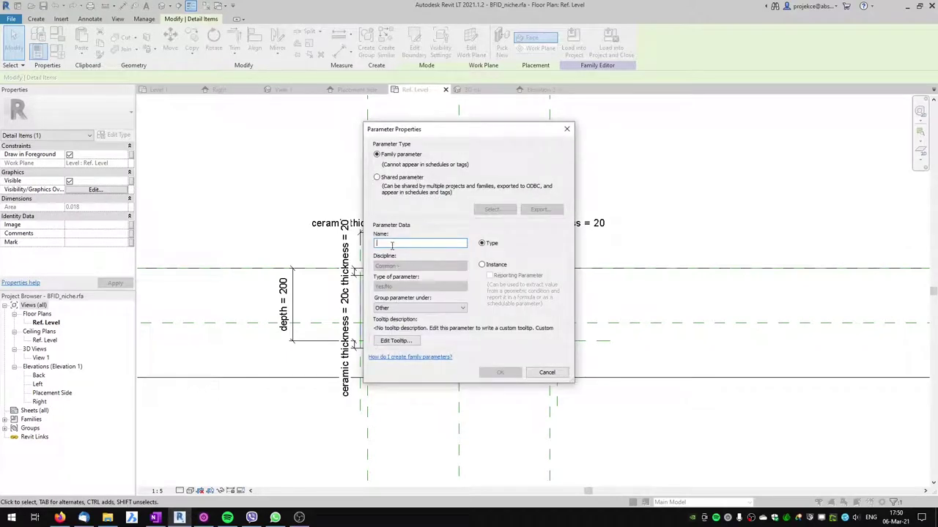
{"action": "type", "text": "tile visibility"}
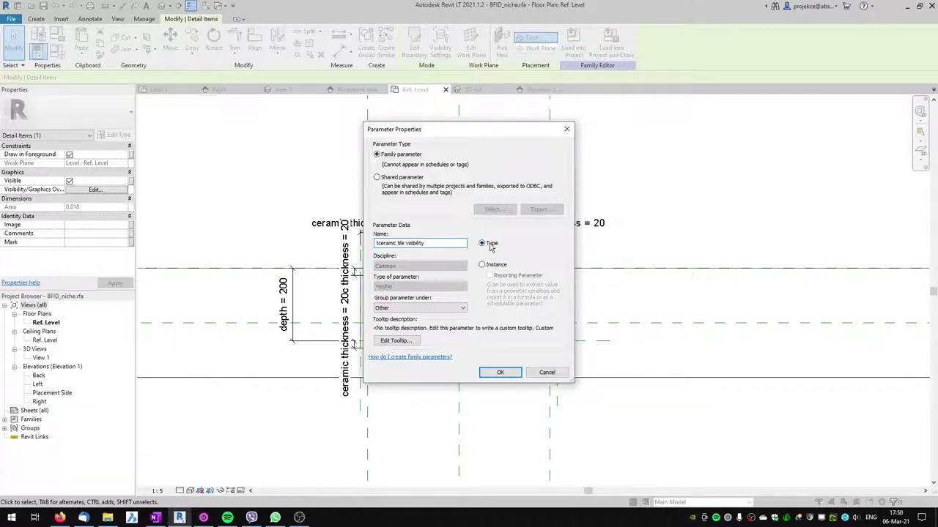
{"action": "left_click", "coordinate": [503, 375]}
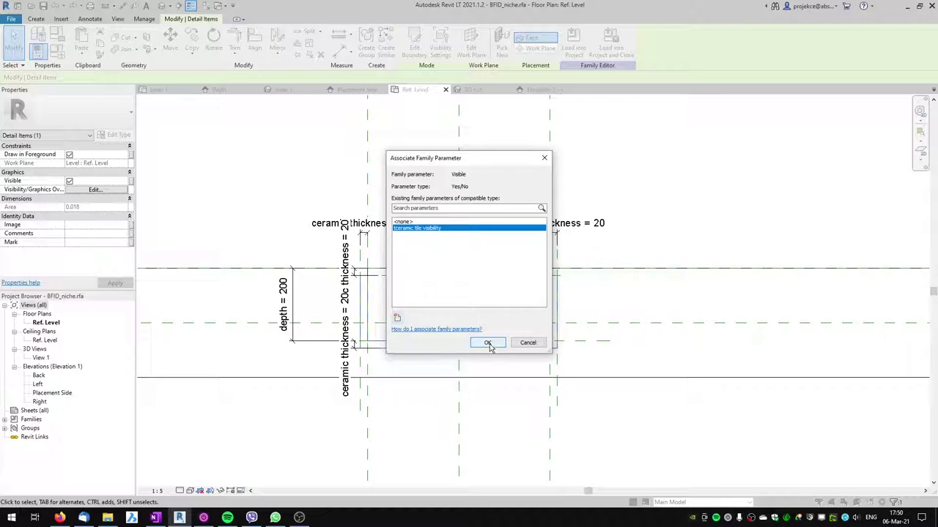
{"action": "left_click", "coordinate": [488, 344]}
{"action": "left_click", "coordinate": [464, 231]}
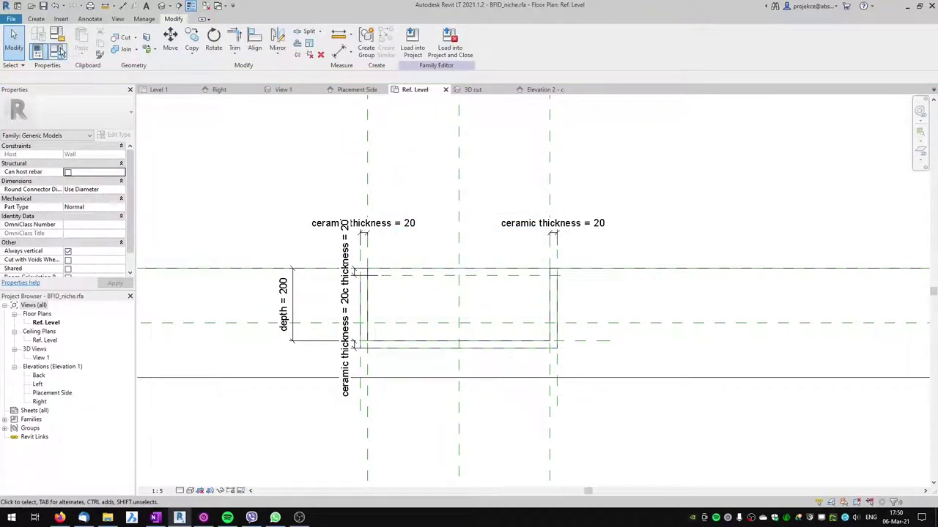
- Correct the name of the visibility parameter to "ceramic tile visibility" in the family types
{"action": "left_click", "coordinate": [62, 51]}
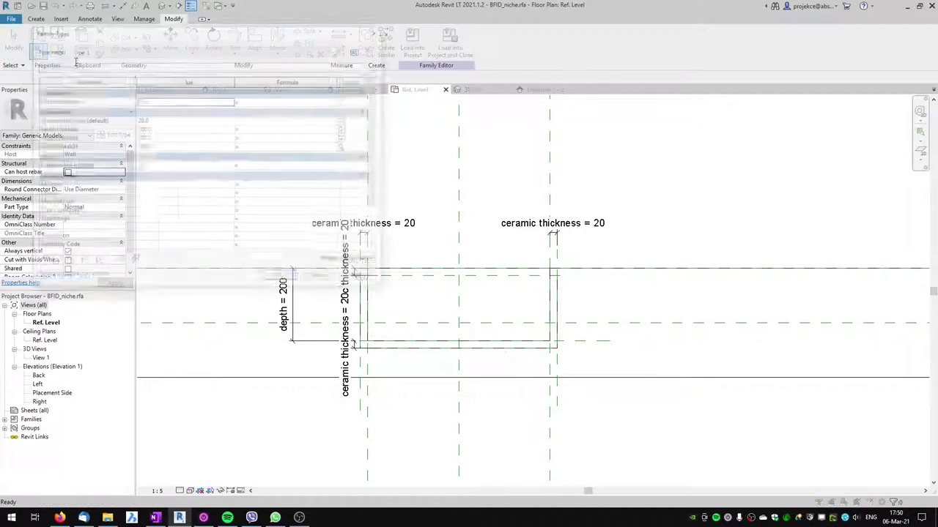
{"action": "left_click", "coordinate": [84, 50]}
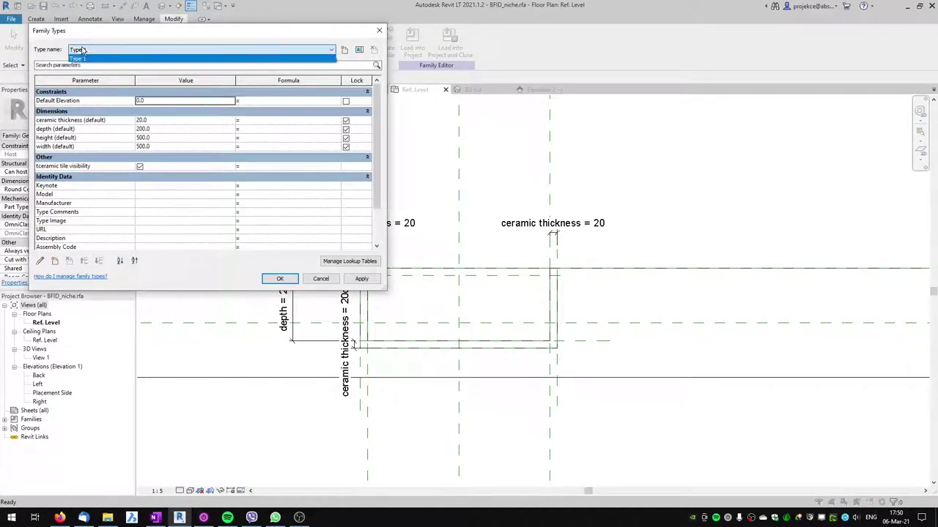
{"action": "left_click", "coordinate": [79, 50]}
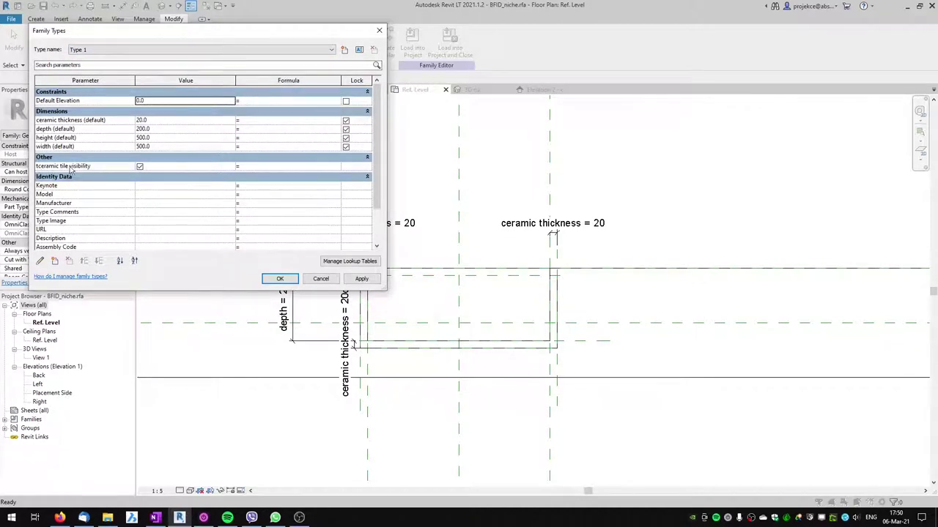
{"action": "left_click", "coordinate": [114, 167]}
{"action": "left_click", "coordinate": [40, 261]}
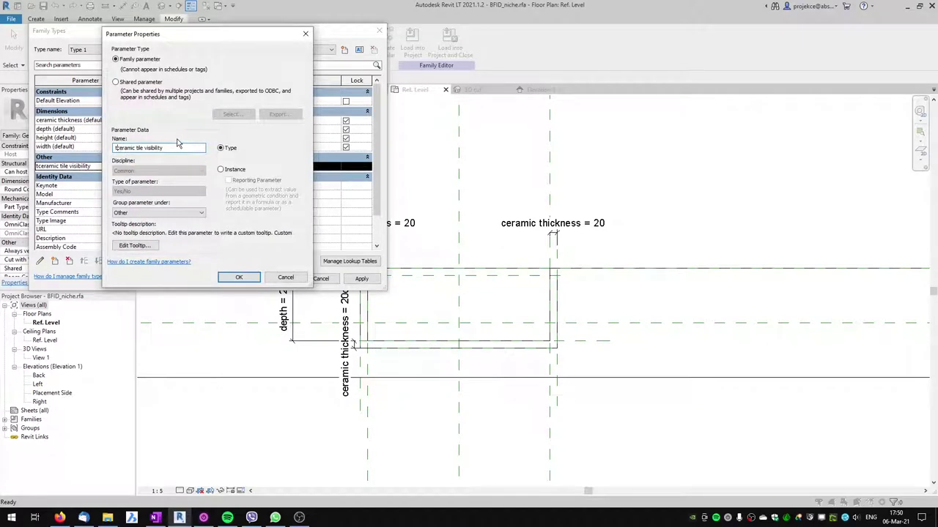
{"action": "key", "text": "BackSpace"}
{"action": "left_click", "coordinate": [229, 279]}
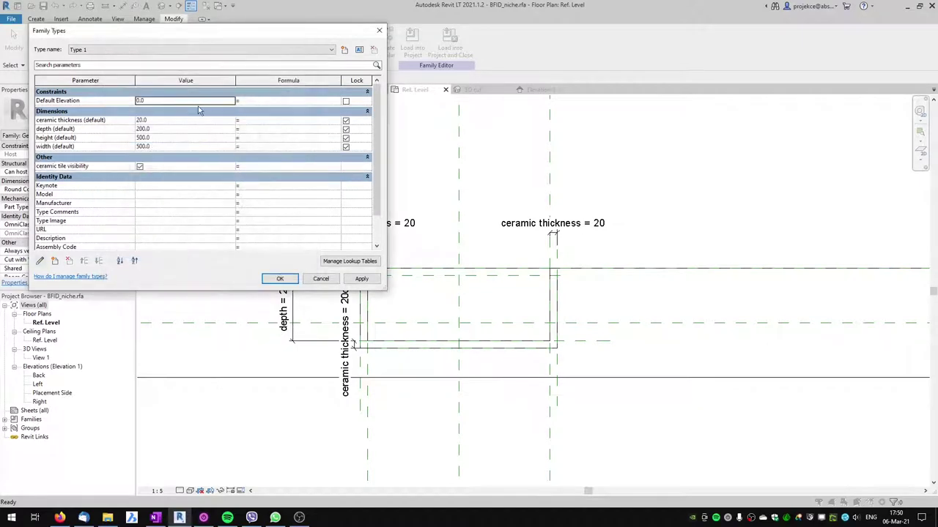
- Rename the family type Type 1 as "with ceramic tile"
{"action": "left_click", "coordinate": [343, 49]}
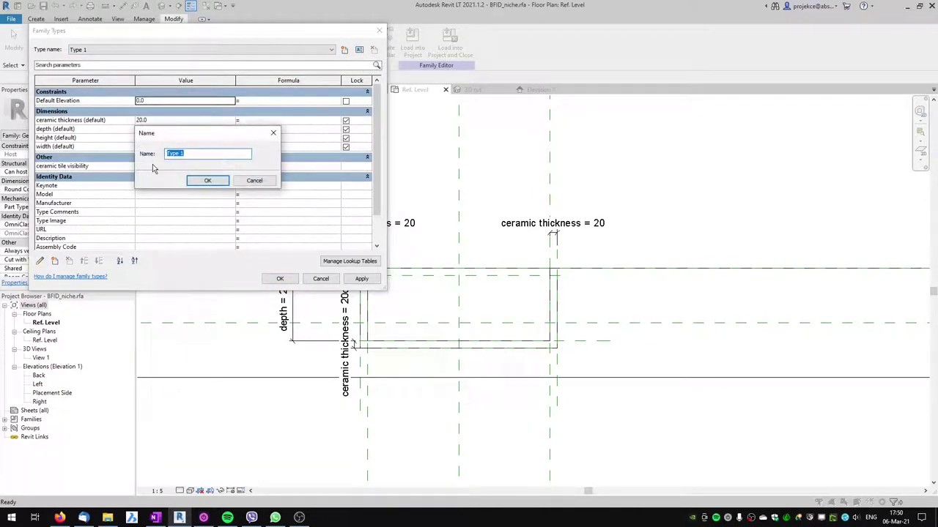
{"action": "type", "text": "with ceramic tile"}
{"action": "left_click", "coordinate": [195, 181]}
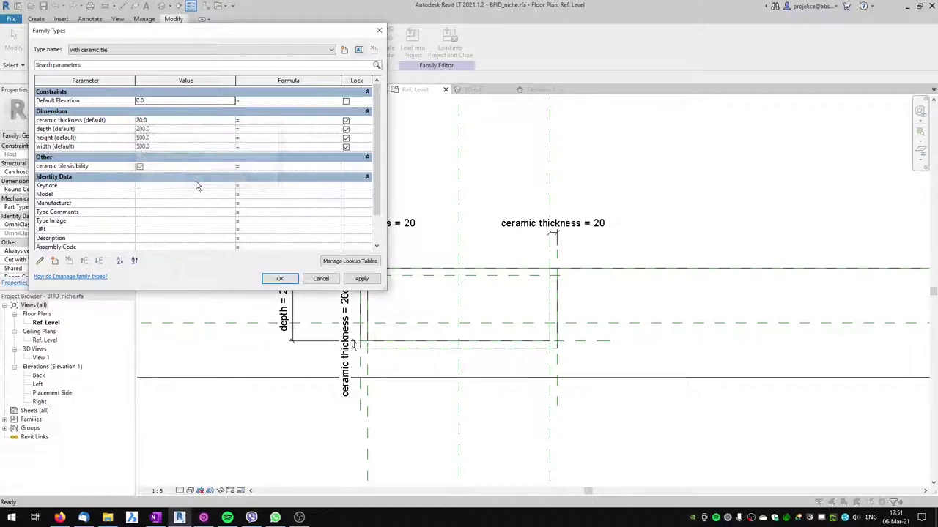
- Create a family type "without ceramic tile" with ceramic tile visibility switched off, and accept the family types
{"action": "left_click", "coordinate": [344, 50]}
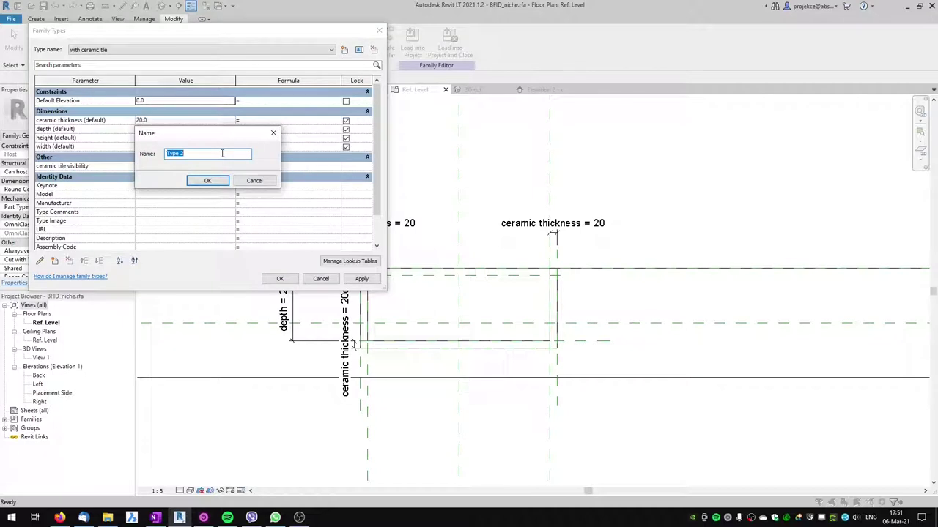
{"action": "type", "text": "without ceramic tile"}
{"action": "left_click", "coordinate": [208, 180]}
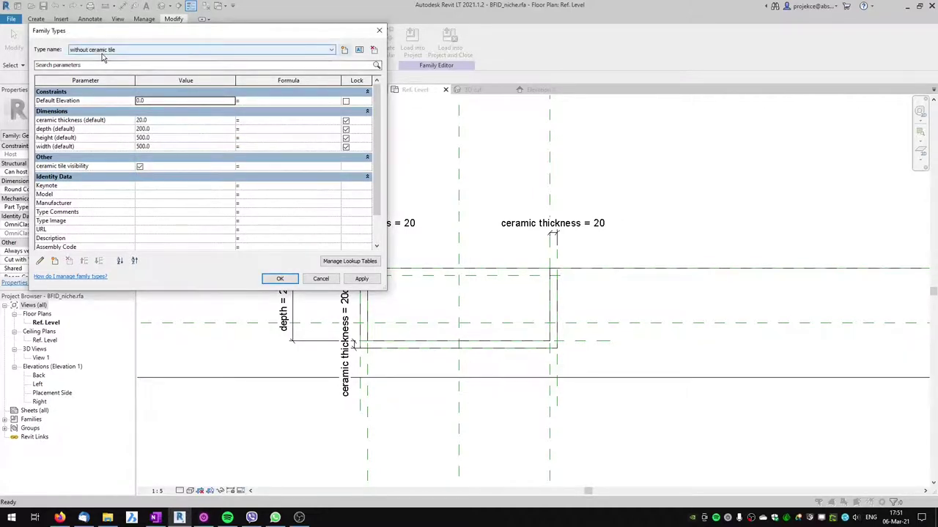
{"action": "left_click", "coordinate": [140, 167]}
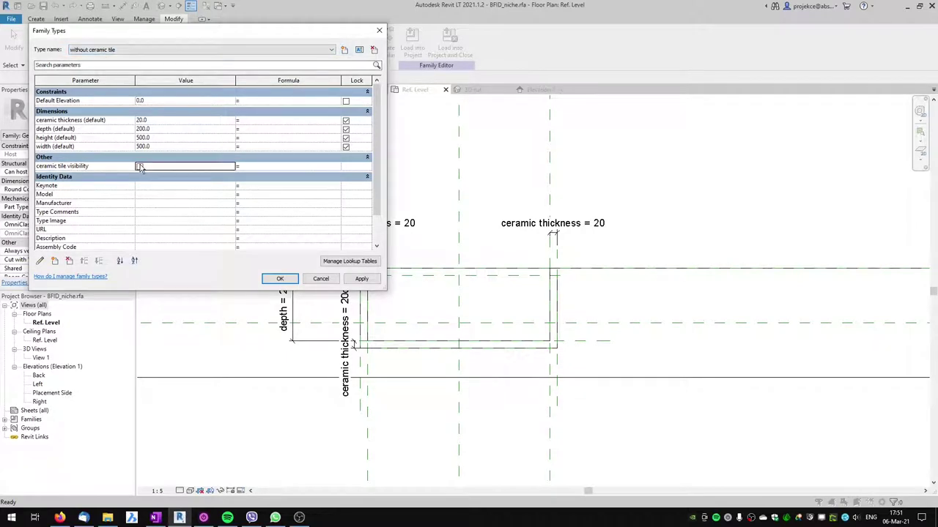
{"action": "left_click", "coordinate": [143, 51]}
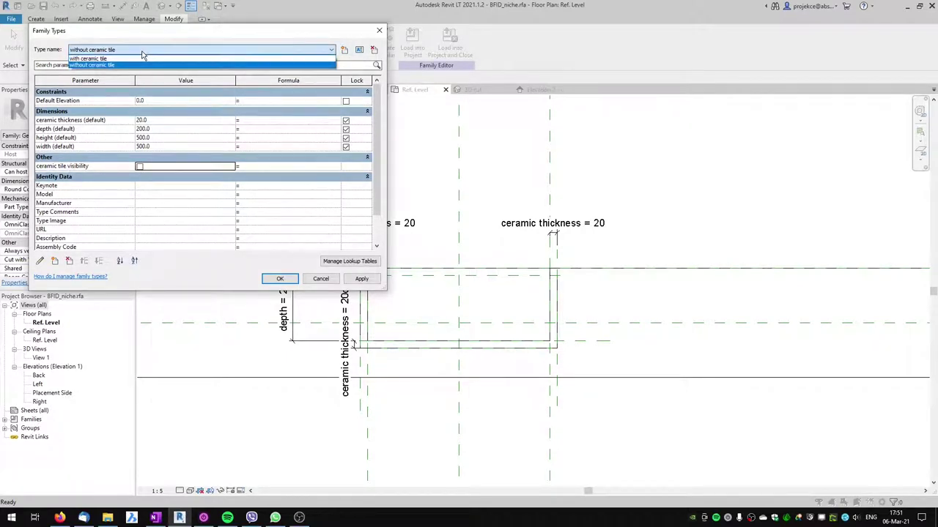
{"action": "left_click", "coordinate": [116, 38]}
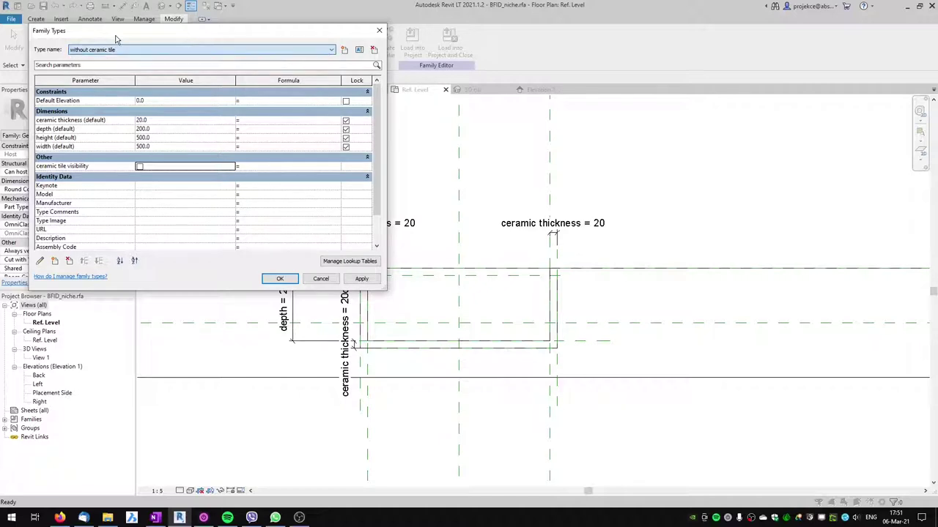
{"action": "left_click", "coordinate": [281, 280]}
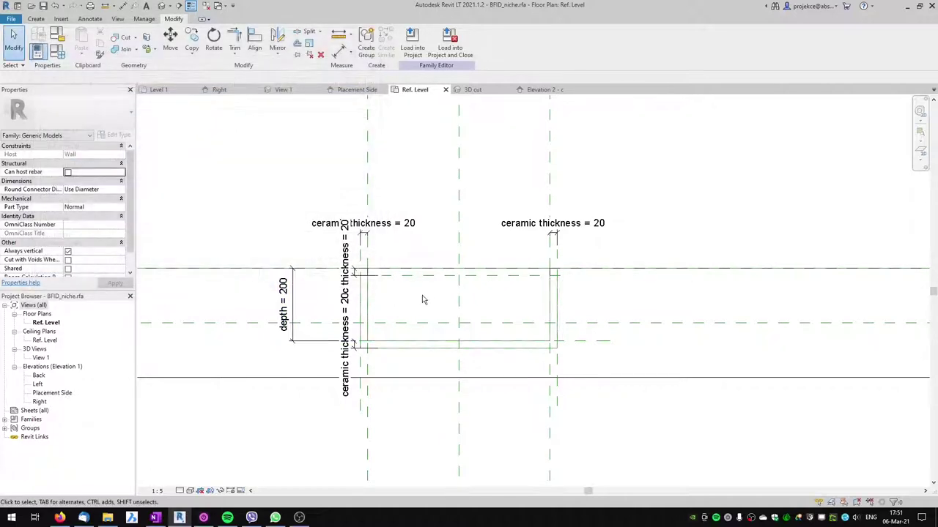
- Load the family into the project, overwriting the existing version and its parameter values, and change the shower niche to type "with ceramic tile"
{"action": "left_click", "coordinate": [413, 46]}
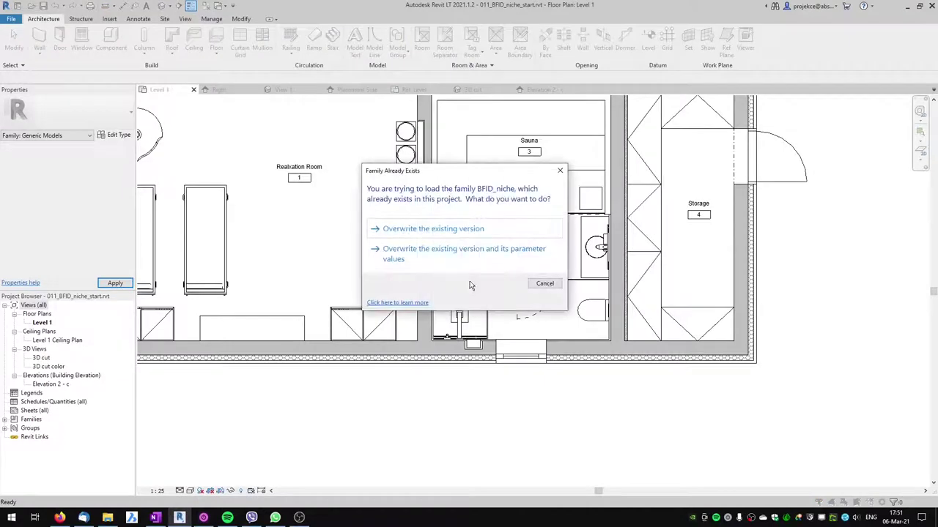
{"action": "left_click", "coordinate": [422, 256]}
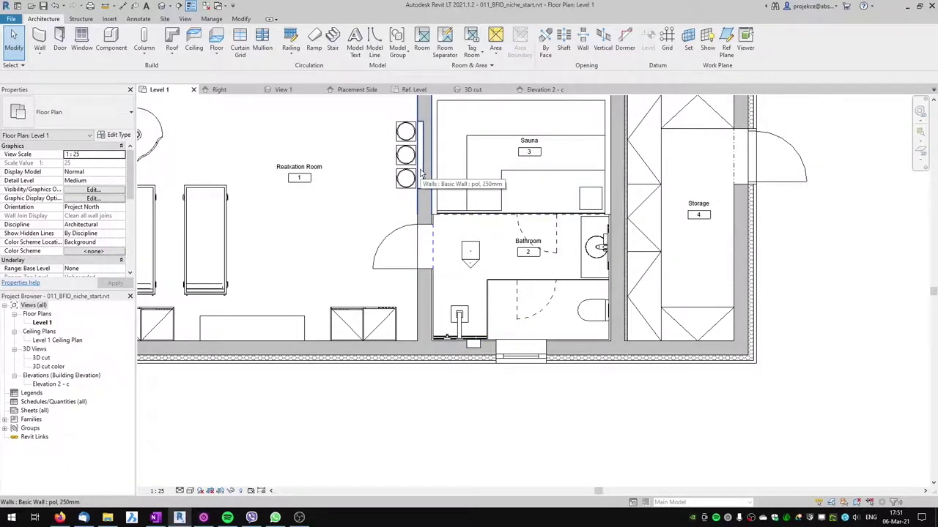
{"action": "left_click", "coordinate": [476, 348]}
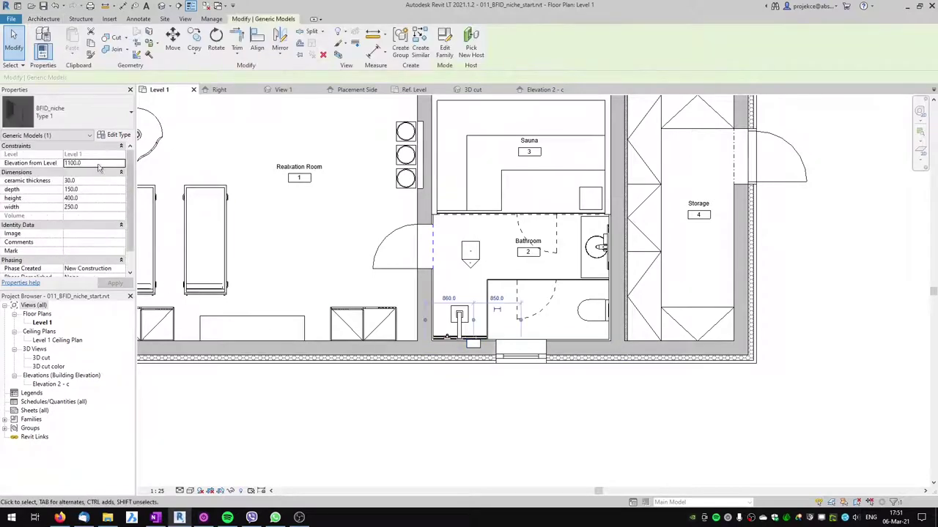
{"action": "left_click", "coordinate": [79, 114]}
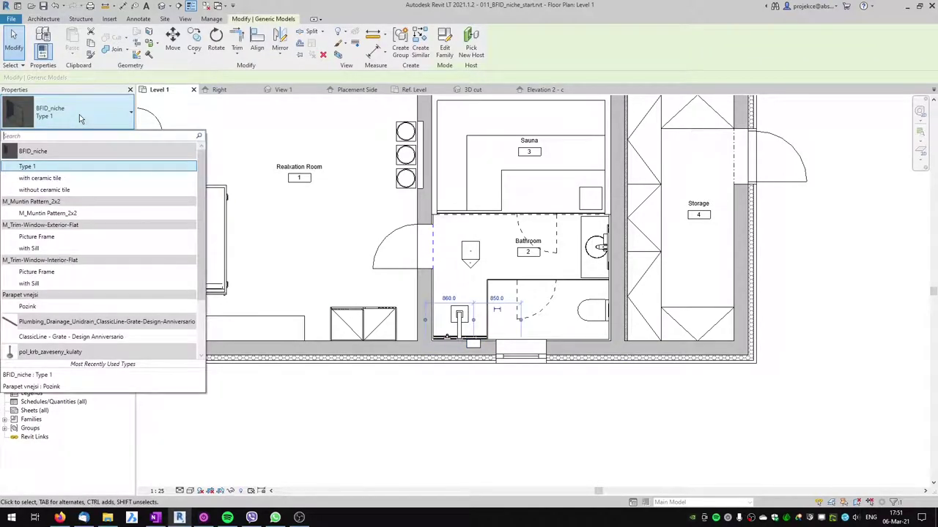
{"action": "left_click", "coordinate": [45, 179]}
{"action": "left_click", "coordinate": [476, 399]}
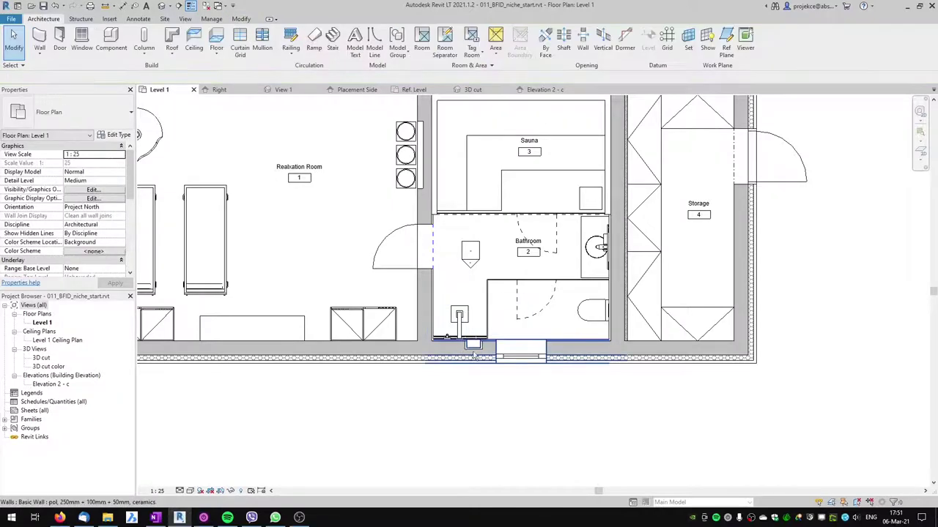
- Change the niche behind the three round basins on the sauna wall to type "without ceramic tile"
{"action": "left_click", "coordinate": [420, 152]}
{"action": "left_click", "coordinate": [75, 120]}
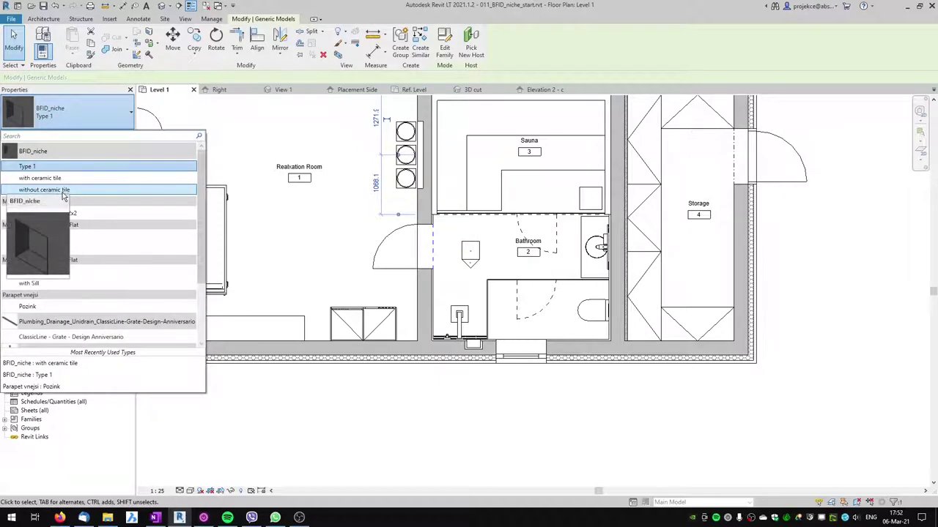
{"action": "left_click", "coordinate": [41, 178]}
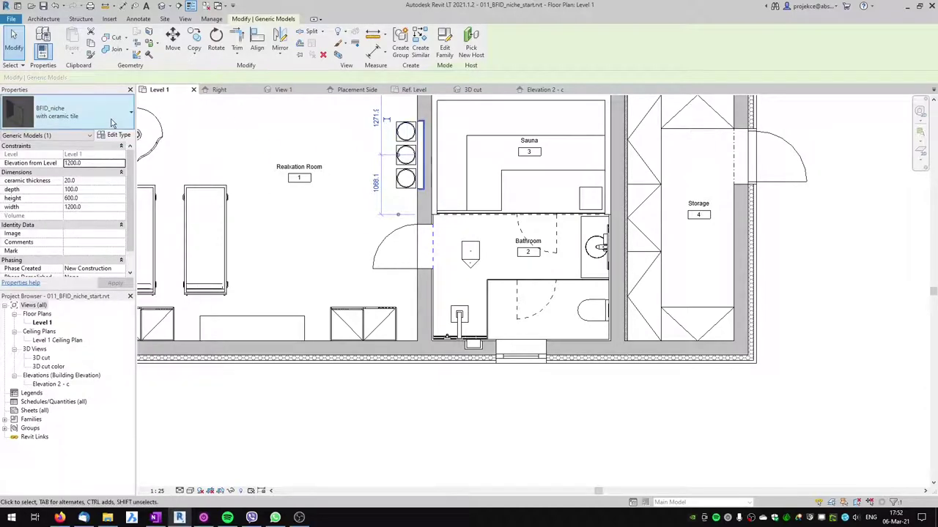
{"action": "left_click", "coordinate": [74, 113]}
{"action": "left_click", "coordinate": [348, 261]}
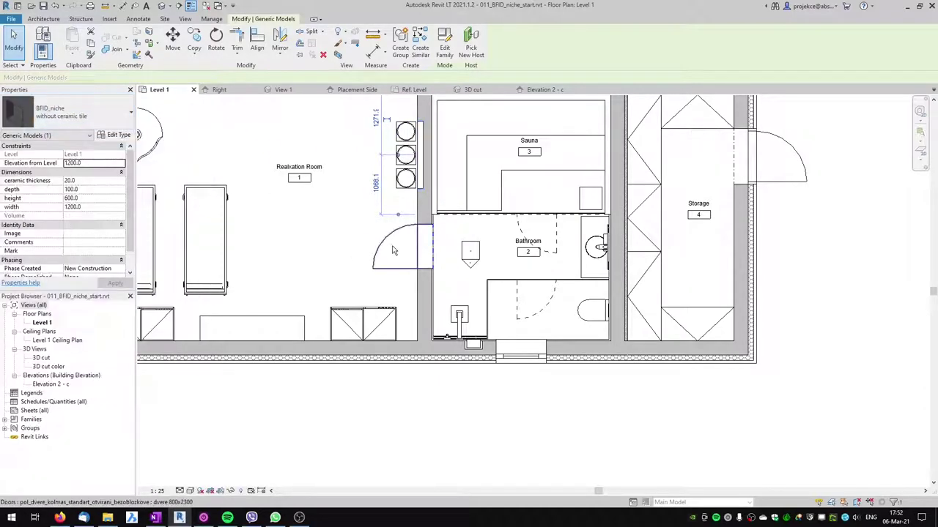
{"action": "left_click", "coordinate": [348, 262]}
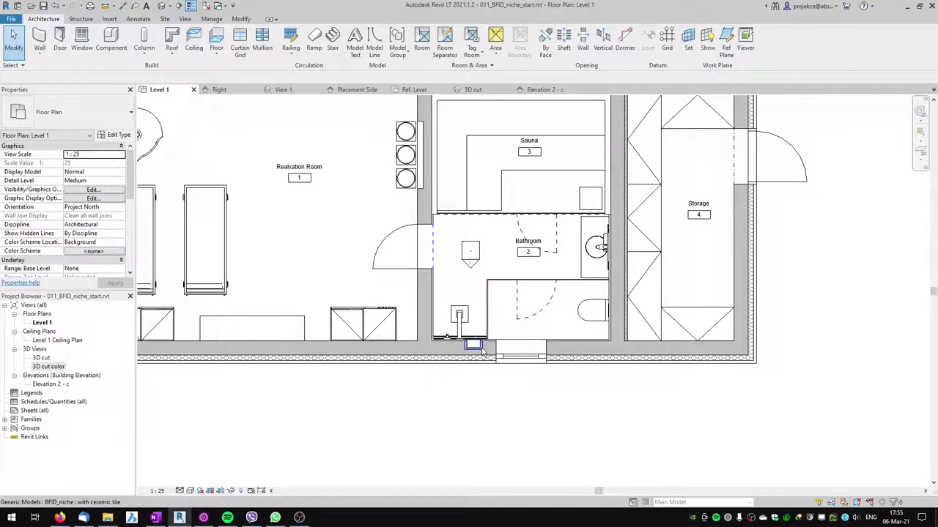
- Open the 3D cut color view and examine the niche behind the basins and the tiled niche beside the shower
{"action": "double_click", "coordinate": [48, 367]}
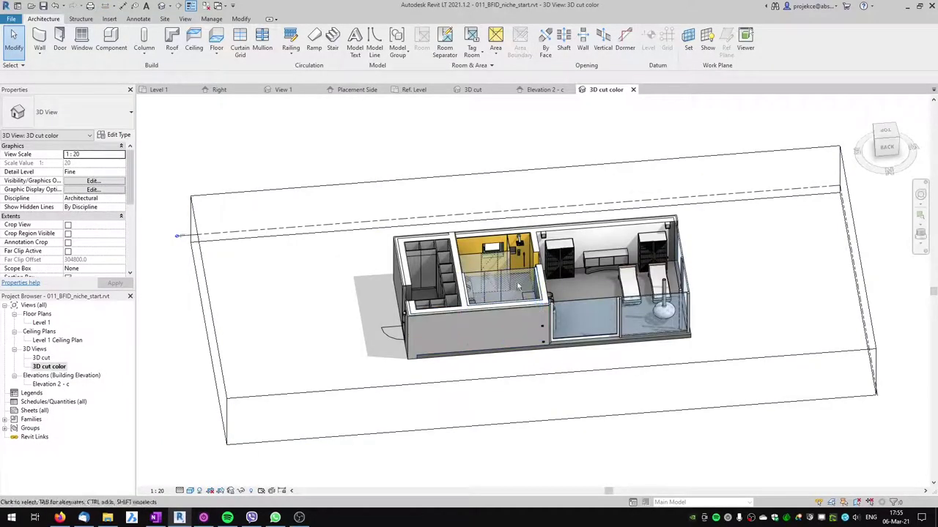
{"action": "middle_click_drag", "start_coordinate": [517, 285], "coordinate": [557, 304], "text": "shift"}
{"action": "scroll", "coordinate": [561, 307], "scroll_direction": "up", "scroll_amount": 5}
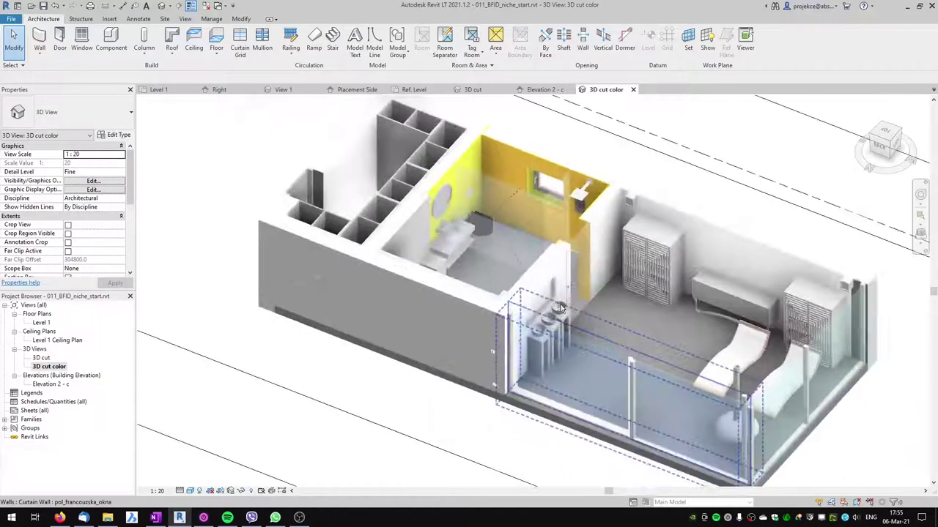
{"action": "scroll", "coordinate": [560, 308], "scroll_direction": "up", "scroll_amount": 4}
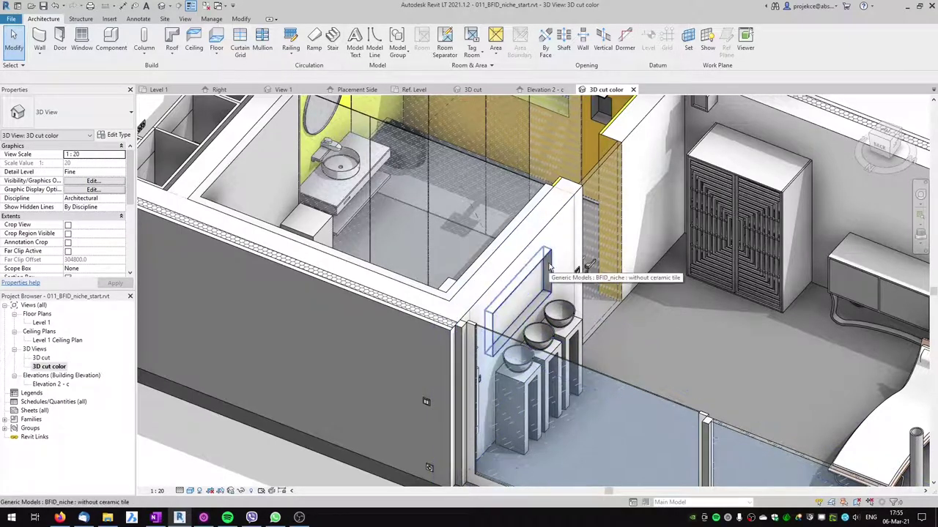
{"action": "scroll", "coordinate": [549, 267], "scroll_direction": "down", "scroll_amount": 4}
{"action": "scroll", "coordinate": [546, 268], "scroll_direction": "up", "scroll_amount": 3}
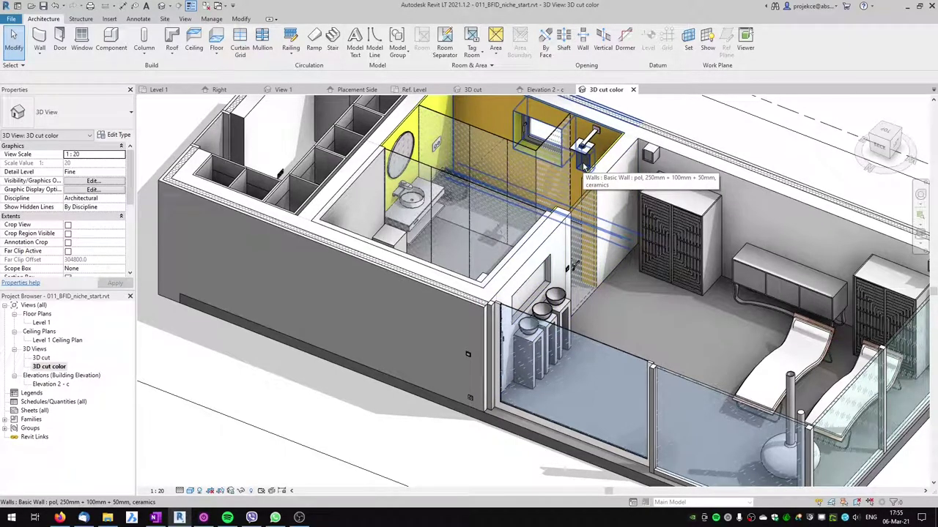
{"action": "scroll", "coordinate": [584, 165], "scroll_direction": "down", "scroll_amount": 3}
{"action": "middle_click_drag", "start_coordinate": [584, 165], "coordinate": [499, 205], "text": "shift"}
{"action": "scroll", "coordinate": [513, 165], "scroll_direction": "up", "scroll_amount": 5}
{"action": "scroll", "coordinate": [499, 205], "scroll_direction": "up", "scroll_amount": 3}
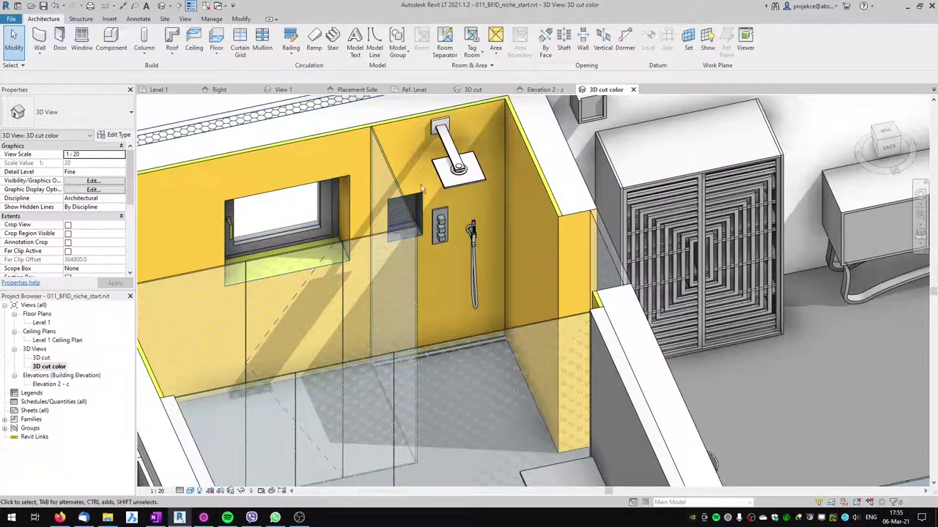
- Paint the back and bottom inner faces of the shower niche with the material "pol ceramic tiles"
{"action": "middle_click_drag", "start_coordinate": [426, 218], "coordinate": [473, 211], "text": "shift"}
{"action": "scroll", "coordinate": [473, 211], "scroll_direction": "up", "scroll_amount": 4}
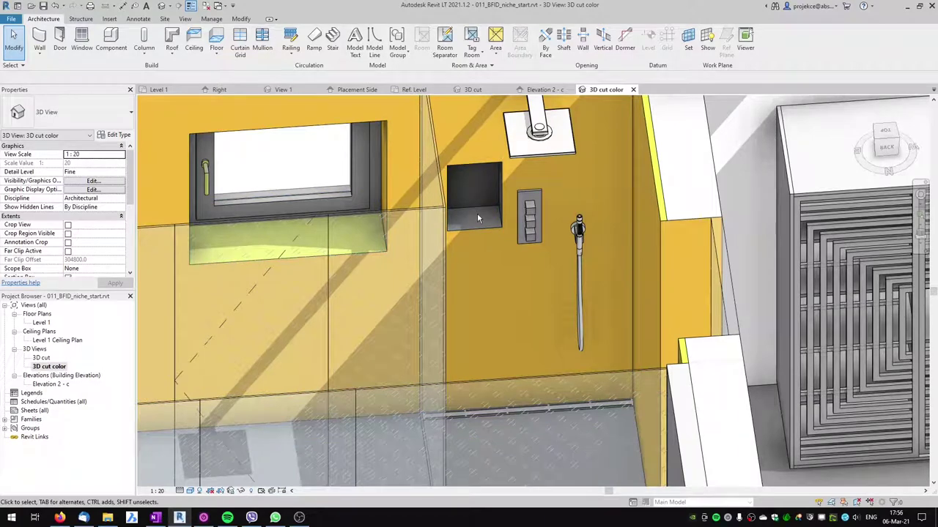
{"action": "left_click", "coordinate": [211, 19]}
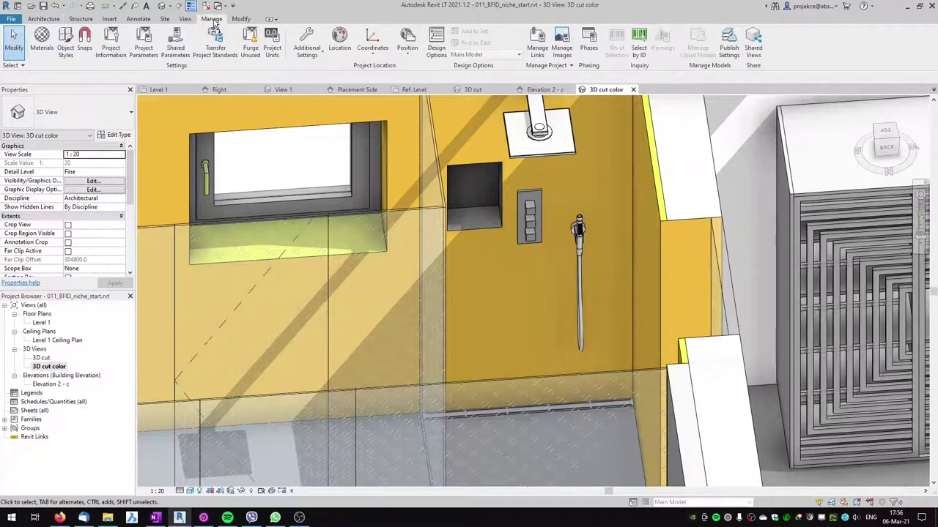
{"action": "left_click", "coordinate": [242, 19]}
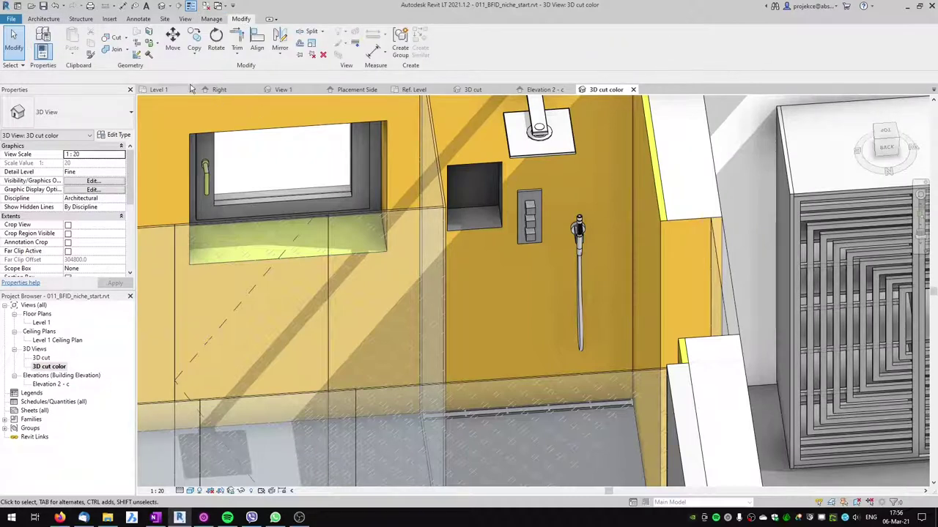
{"action": "left_click", "coordinate": [138, 60]}
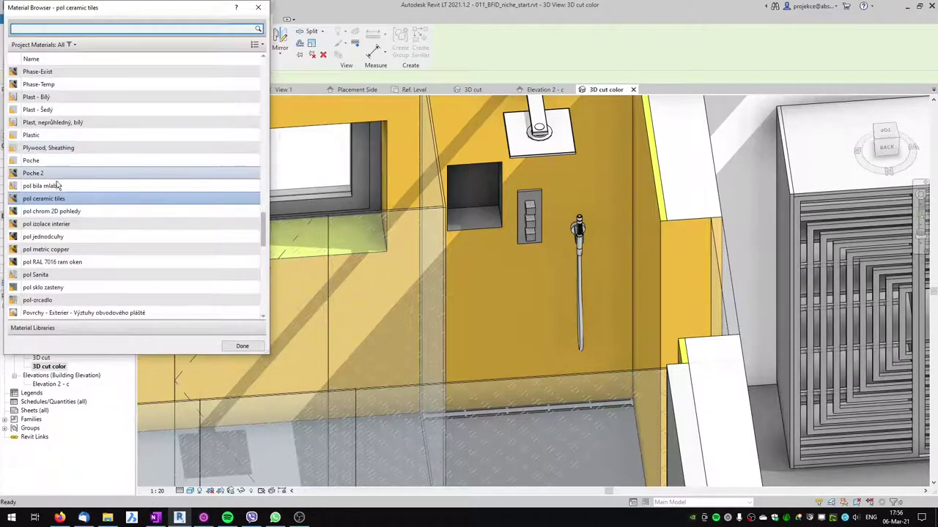
{"action": "left_click", "coordinate": [44, 199]}
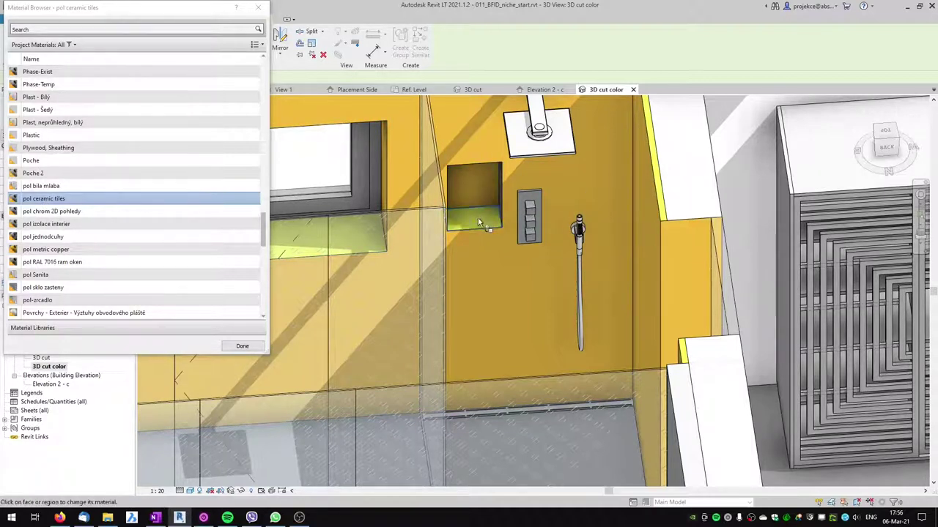
- Paint the remaining inner side faces of the shower niche with "pol ceramic tiles", finish painting, and inspect the niche from both sides
{"action": "middle_click_drag", "start_coordinate": [478, 217], "coordinate": [405, 238], "text": "shift"}
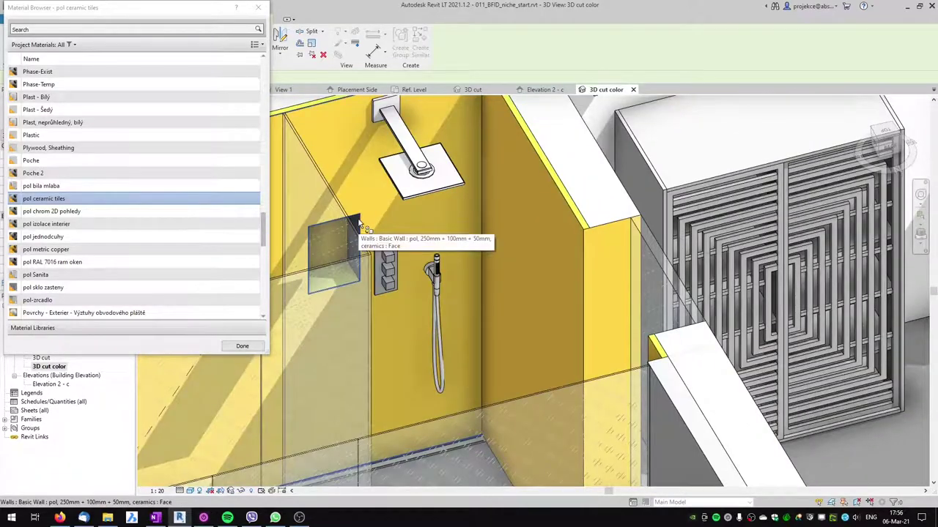
{"action": "scroll", "coordinate": [386, 260], "scroll_direction": "up", "scroll_amount": 5}
{"action": "middle_click_drag", "start_coordinate": [432, 269], "coordinate": [468, 242], "text": "shift"}
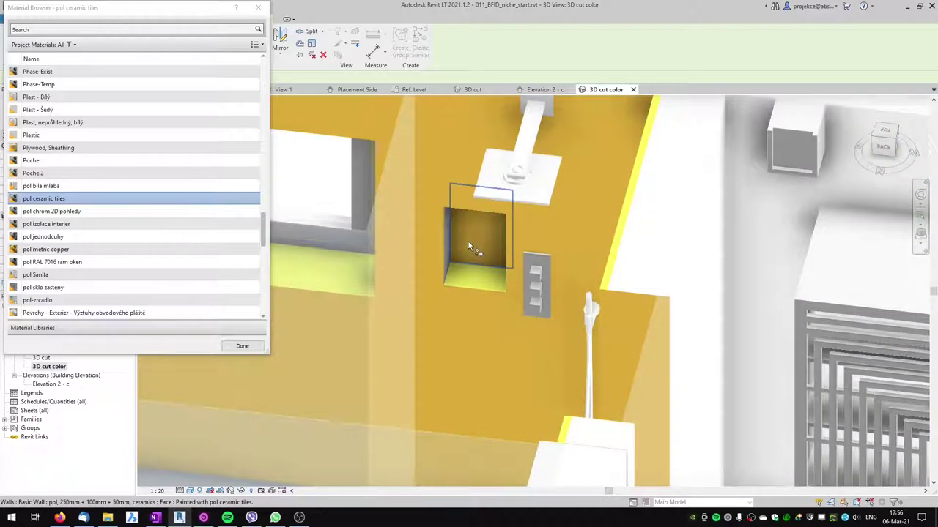
{"action": "scroll", "coordinate": [468, 240], "scroll_direction": "up", "scroll_amount": 4}
{"action": "left_click", "coordinate": [432, 227]}
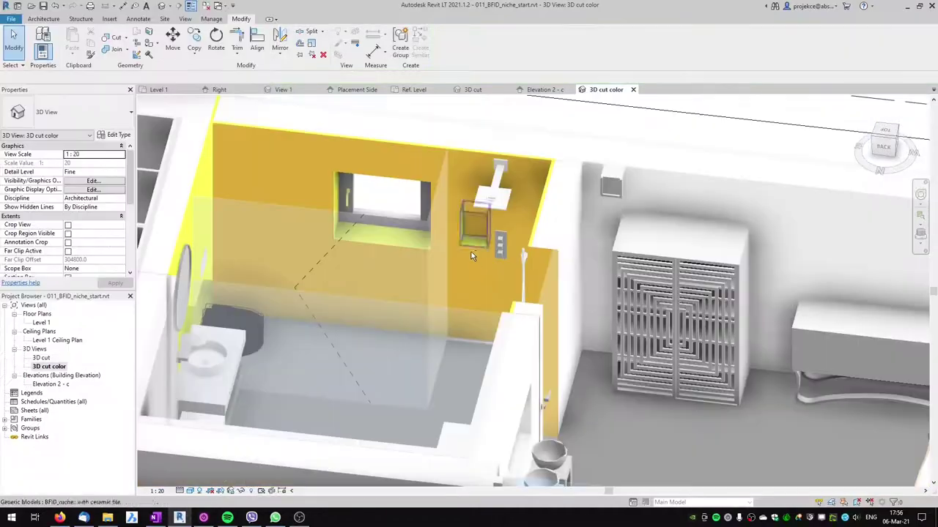
{"action": "middle_click_drag", "start_coordinate": [439, 219], "coordinate": [305, 308], "text": "shift"}
{"action": "scroll", "coordinate": [308, 304], "scroll_direction": "up", "scroll_amount": 5}
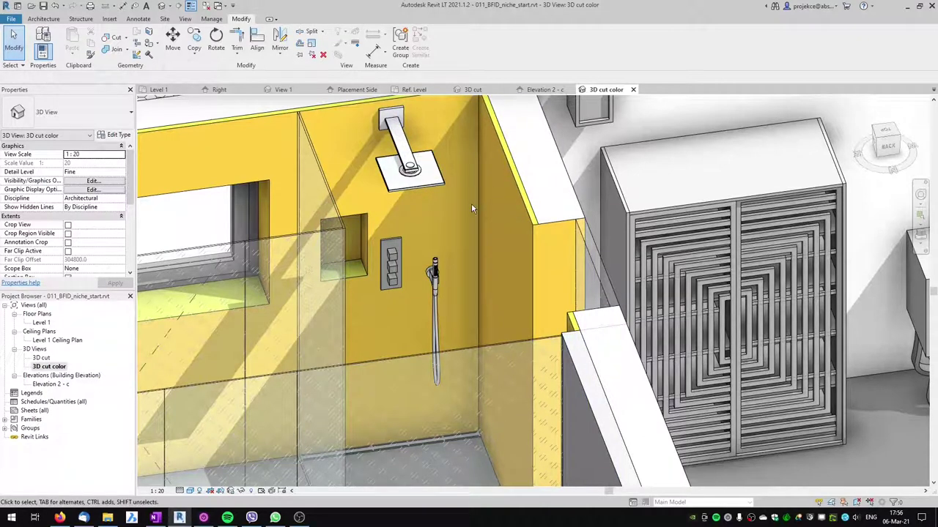
{"action": "middle_click_drag", "start_coordinate": [471, 203], "coordinate": [587, 293], "text": "shift"}
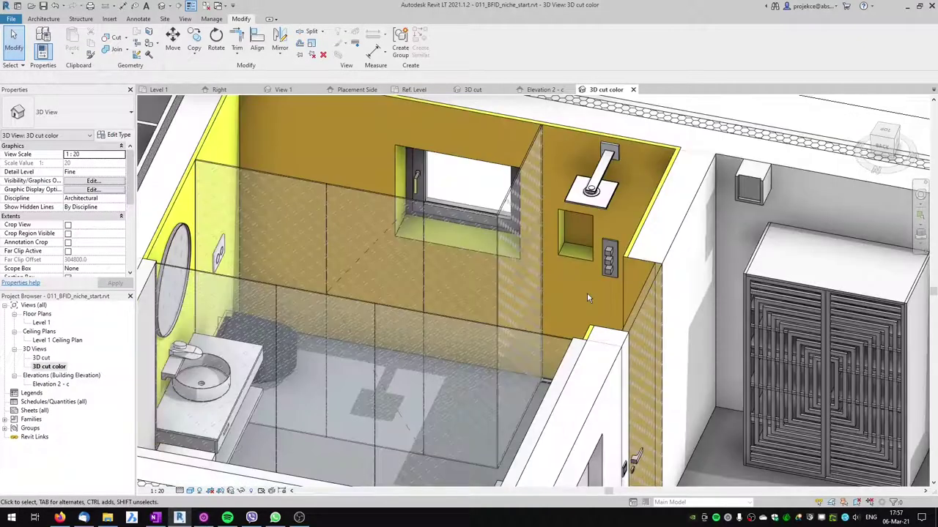